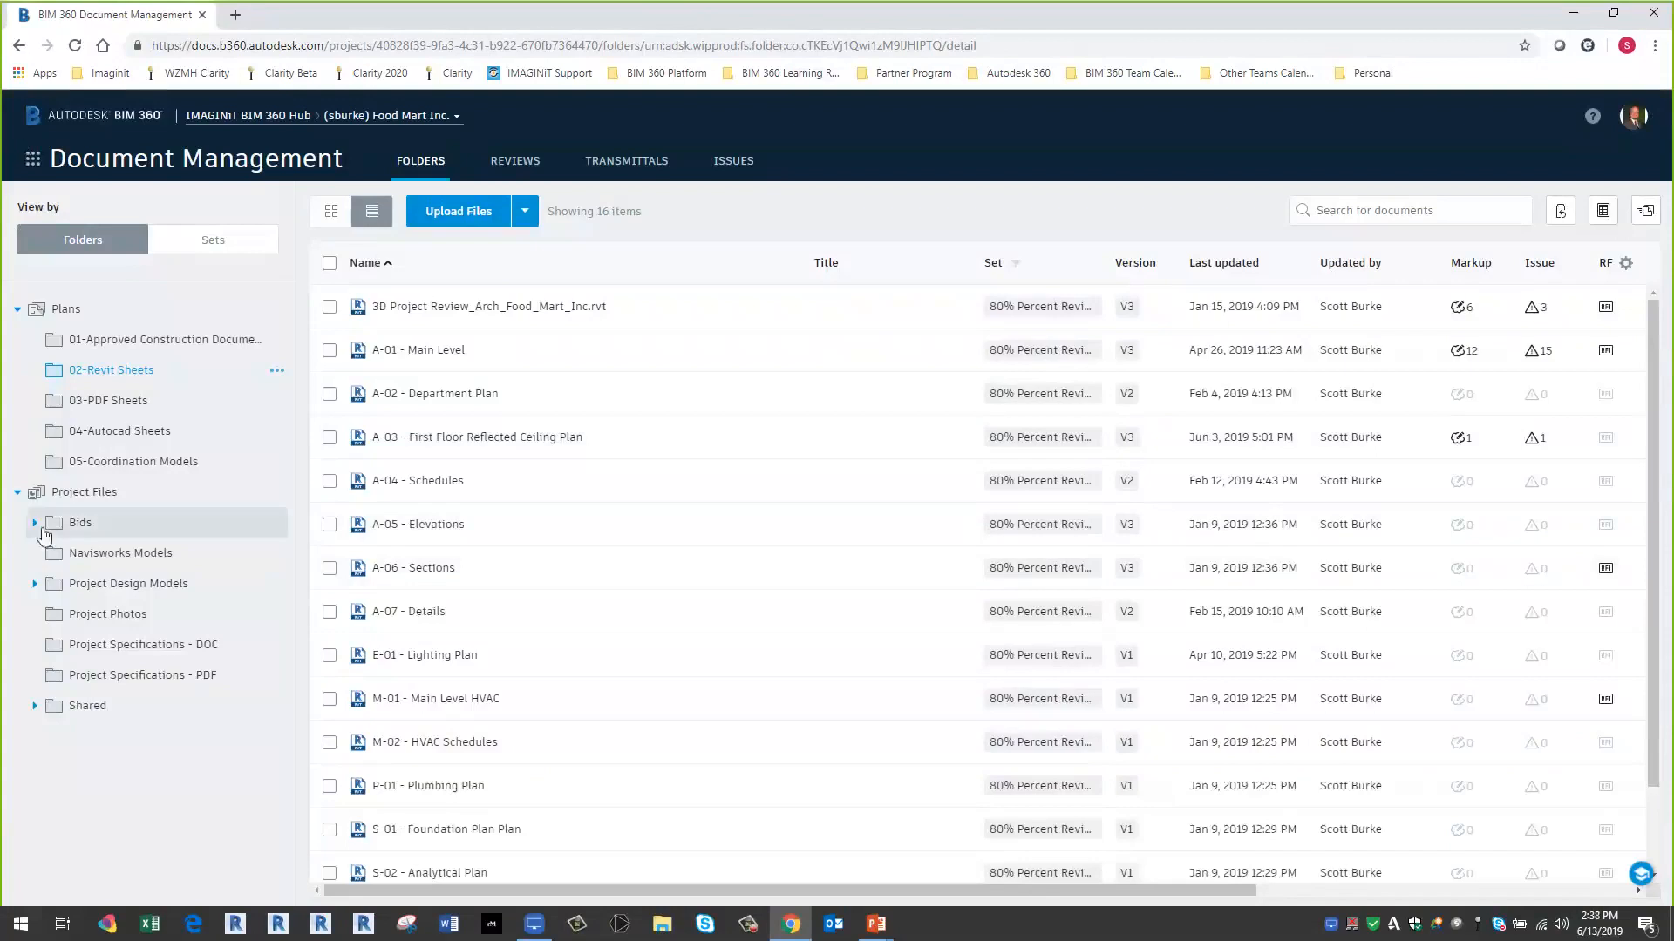
- Open the Project Management service settings in Project Admin to view the RFI workflow
{"action": "left_click", "coordinate": [33, 158]}
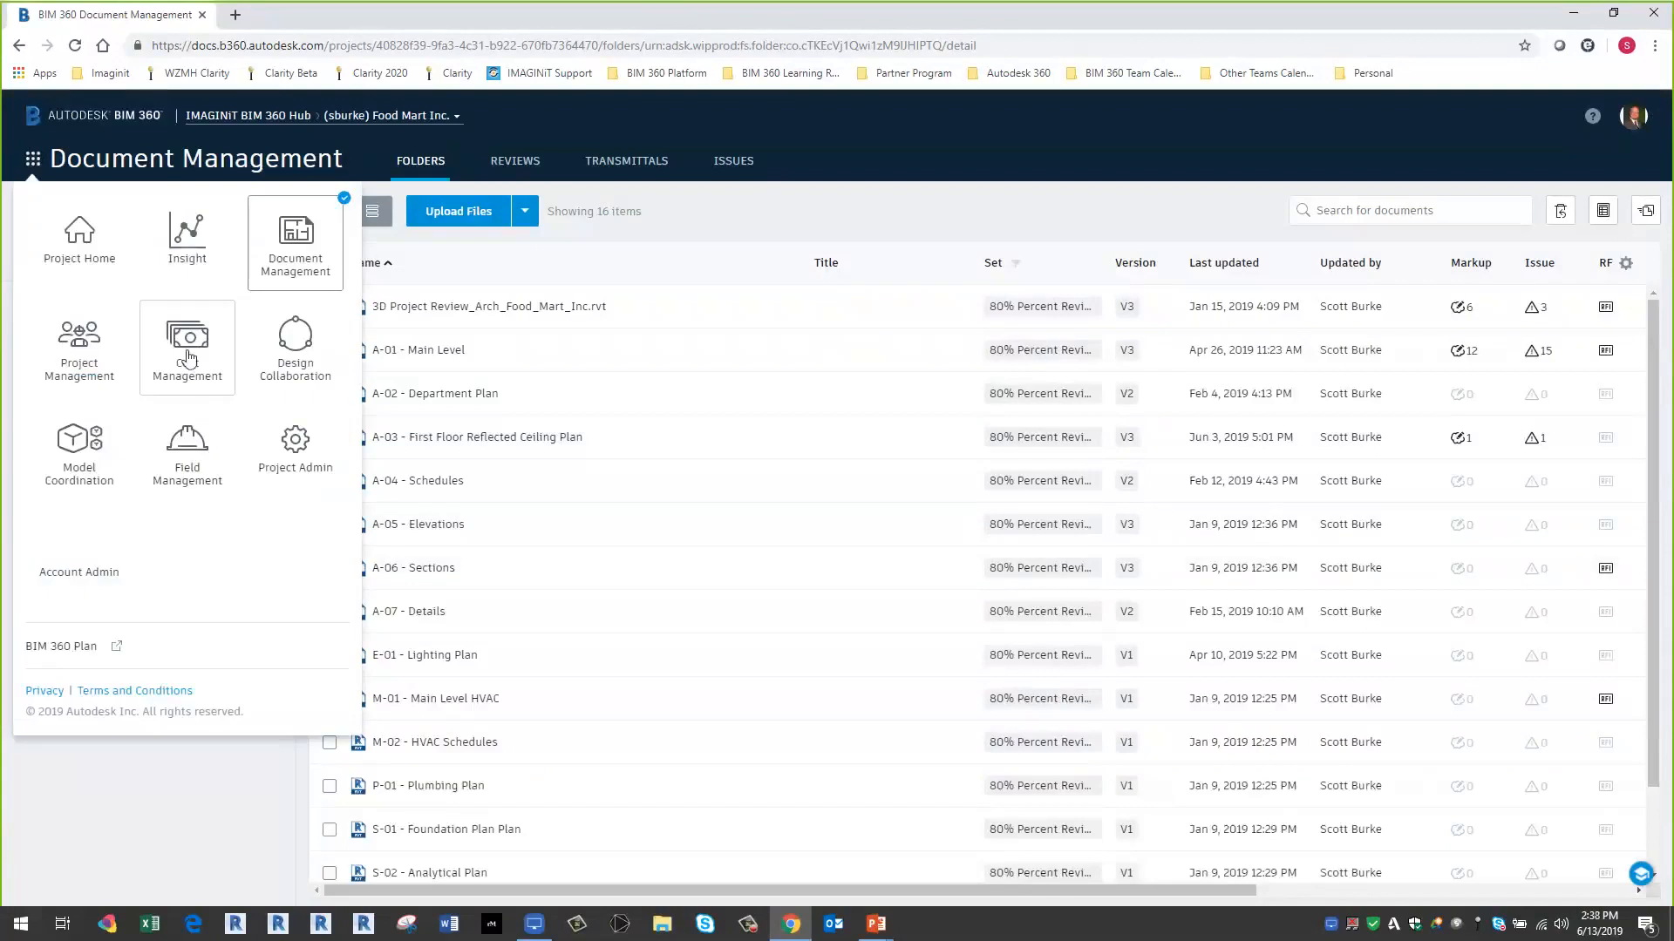
{"action": "left_click", "coordinate": [296, 452]}
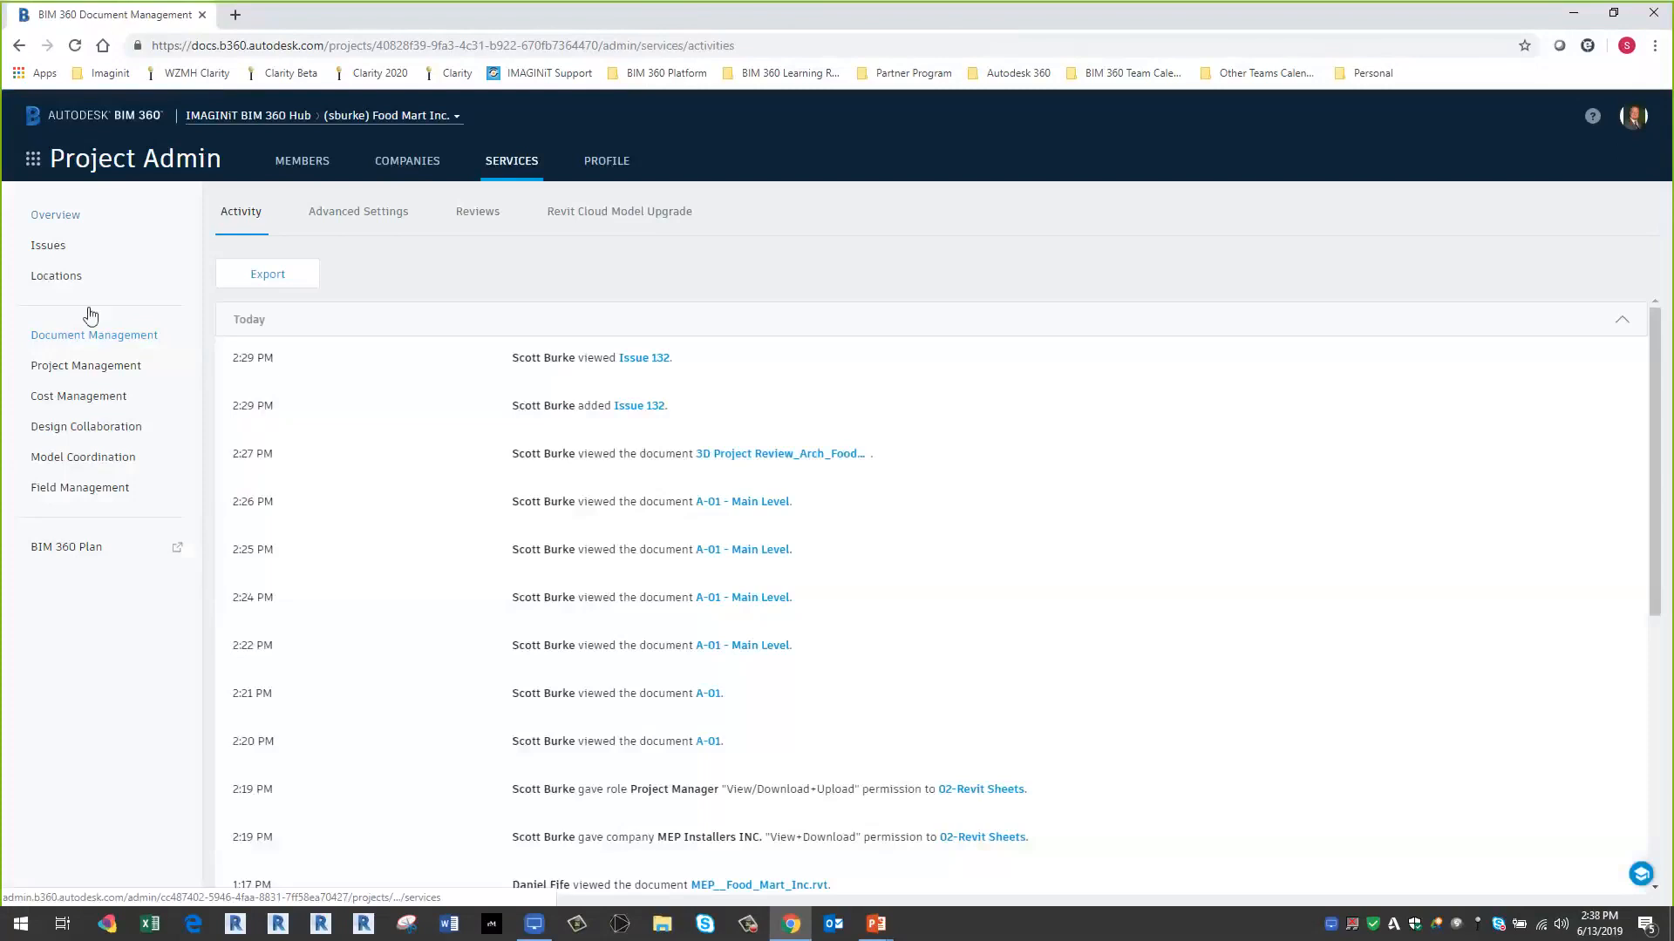
{"action": "left_click", "coordinate": [98, 366]}
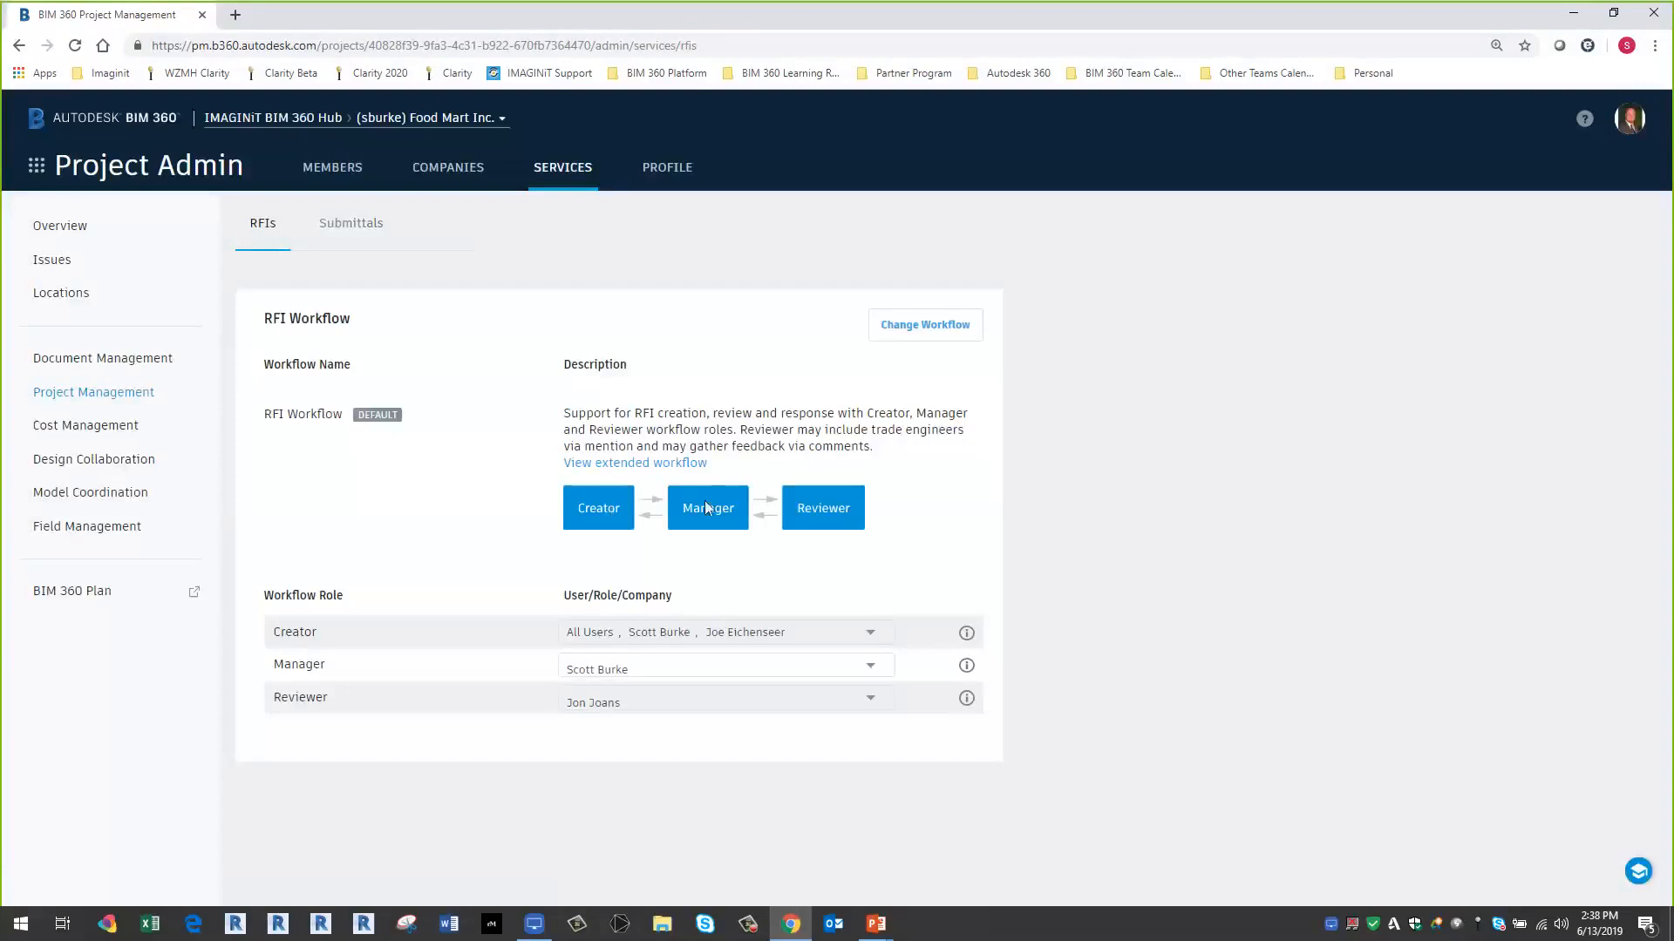
- Examine the user choices for the Reviewer role and the alternative RFI workflows, leaving the current workflow in place
{"action": "left_click", "coordinate": [737, 713]}
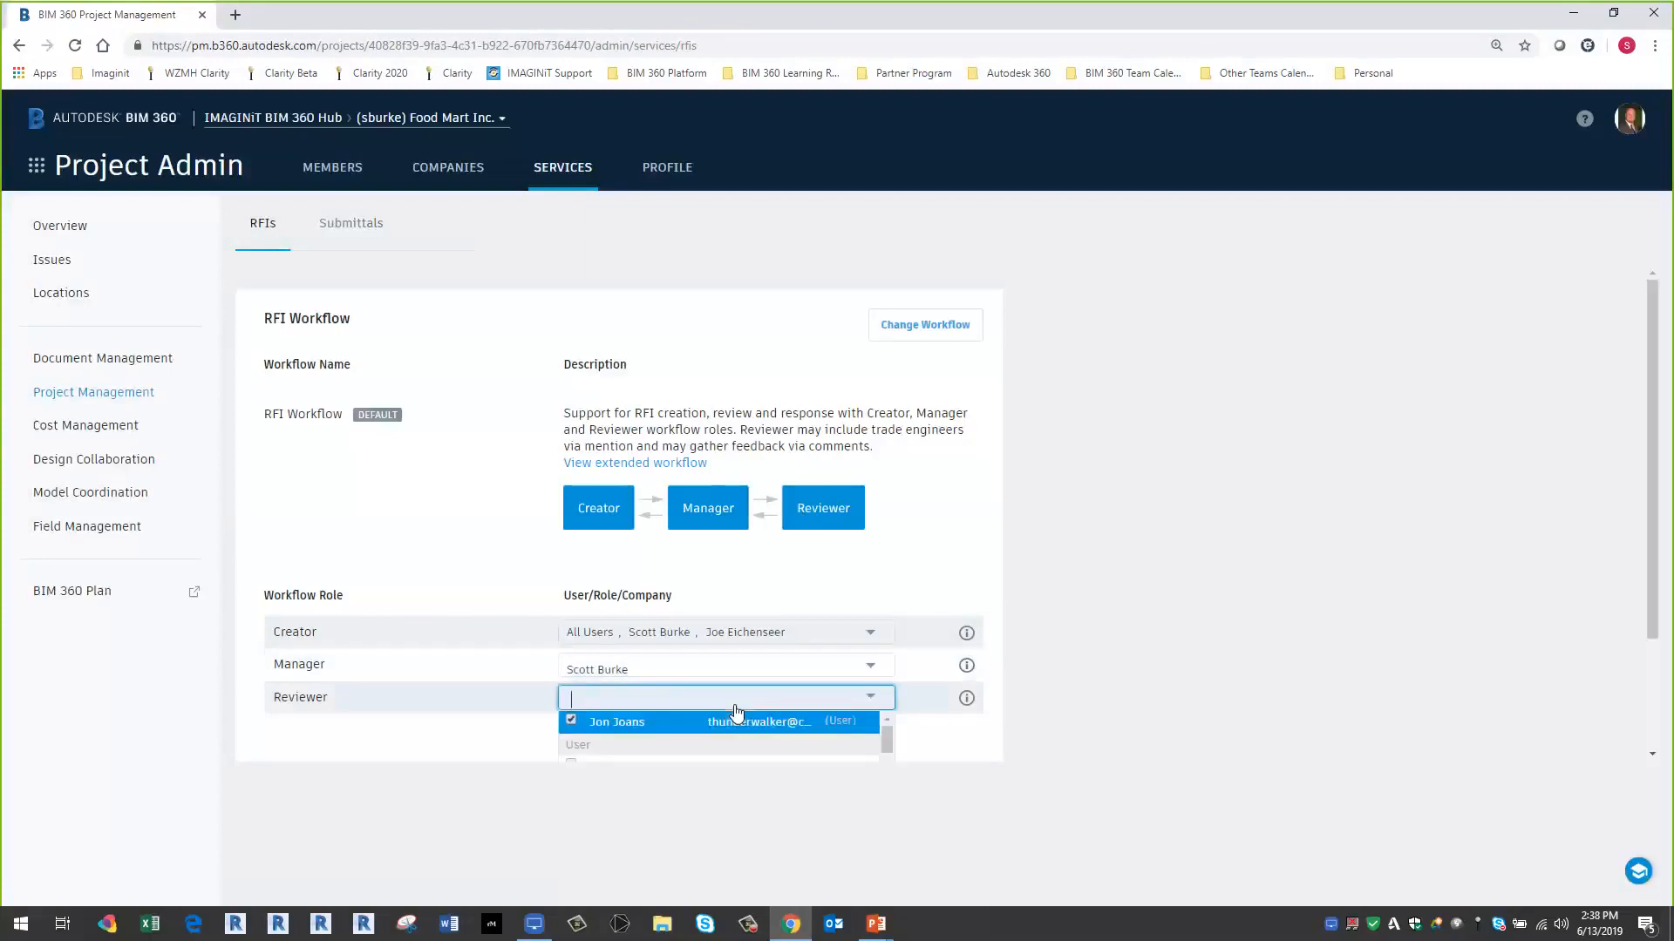
{"action": "left_click", "coordinate": [1026, 582]}
{"action": "left_click", "coordinate": [922, 327]}
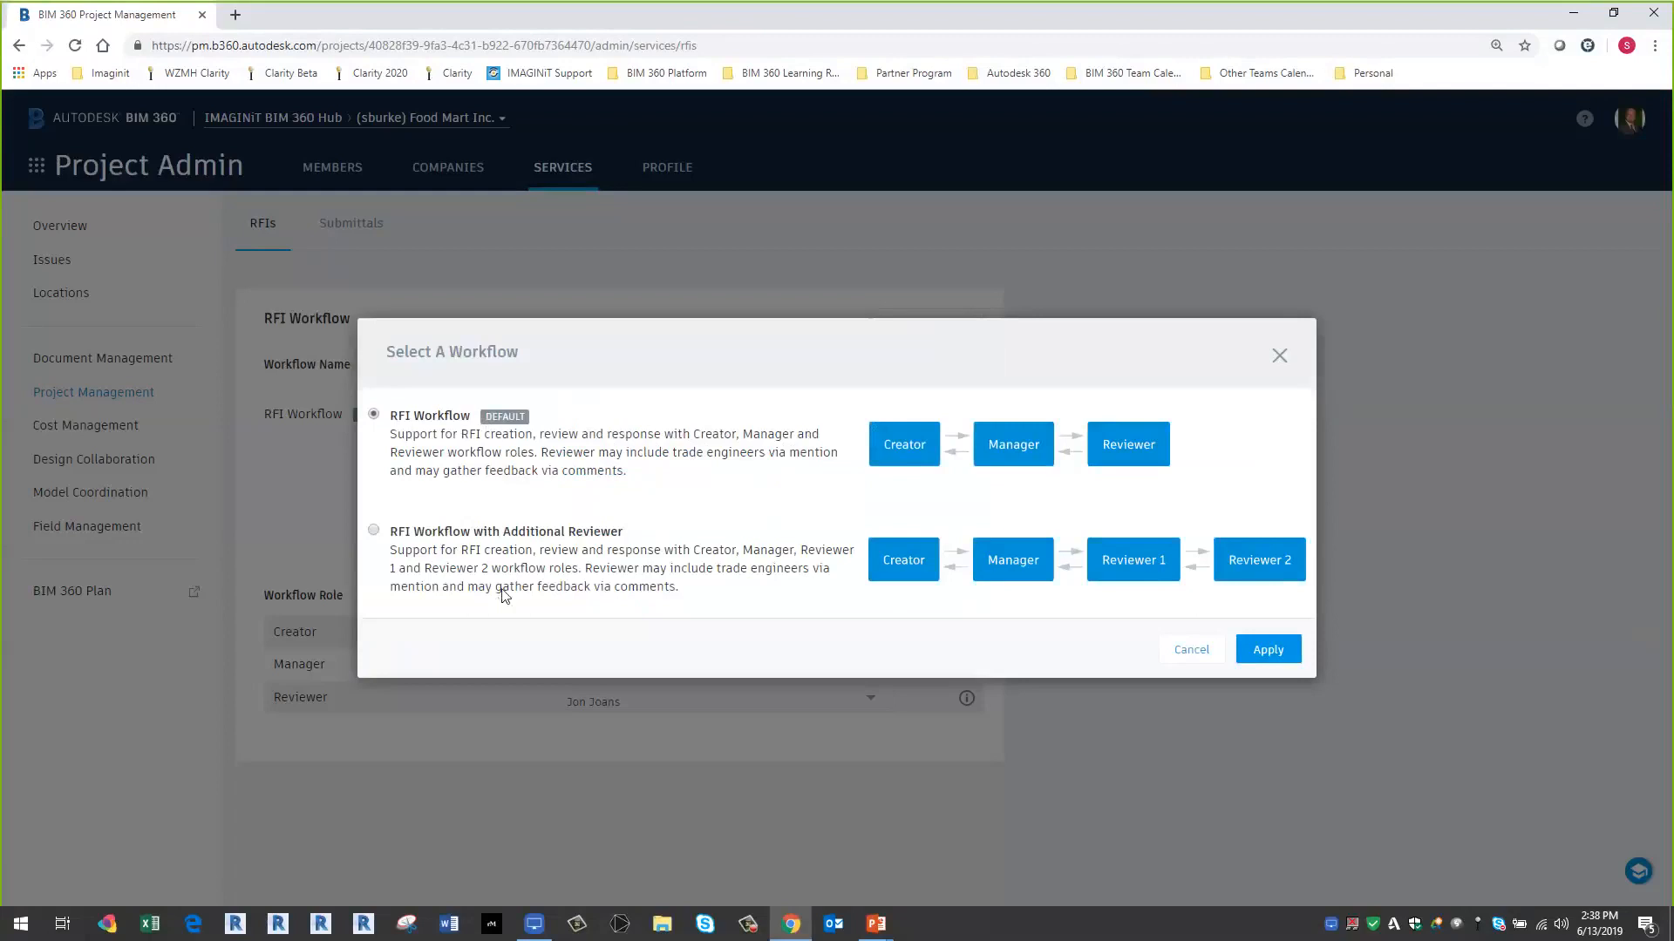
{"action": "left_click", "coordinate": [1278, 357]}
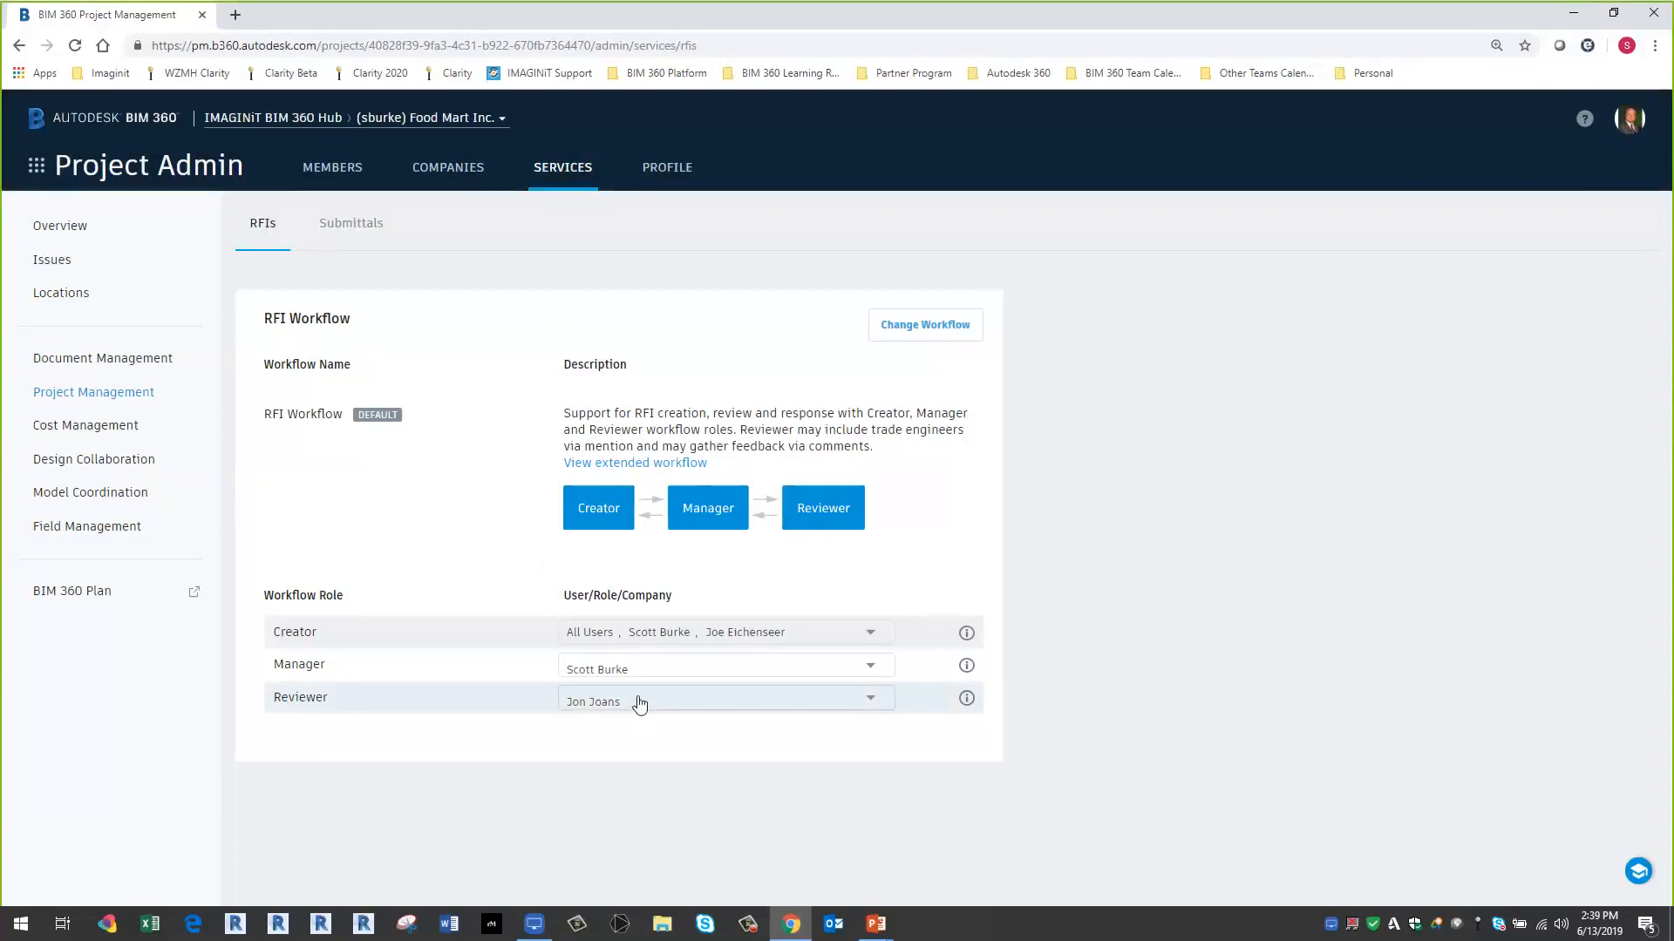
- Leave Project Admin and open the project's RFI list in Project Management
{"action": "left_click", "coordinate": [36, 166]}
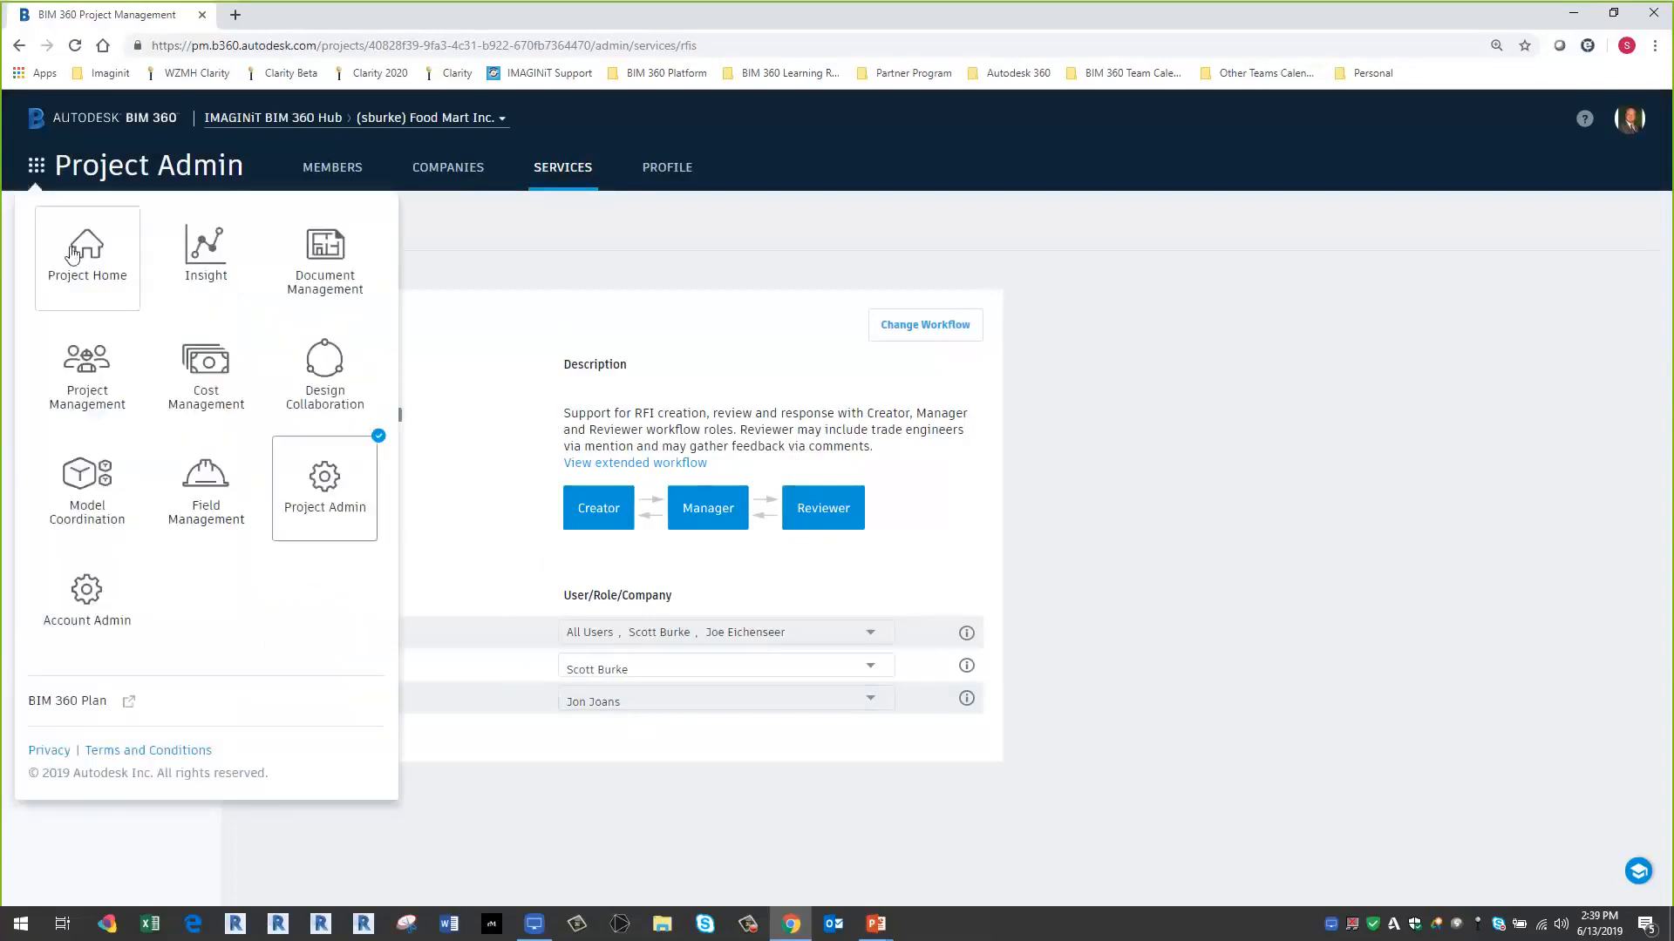
{"action": "left_click", "coordinate": [328, 260]}
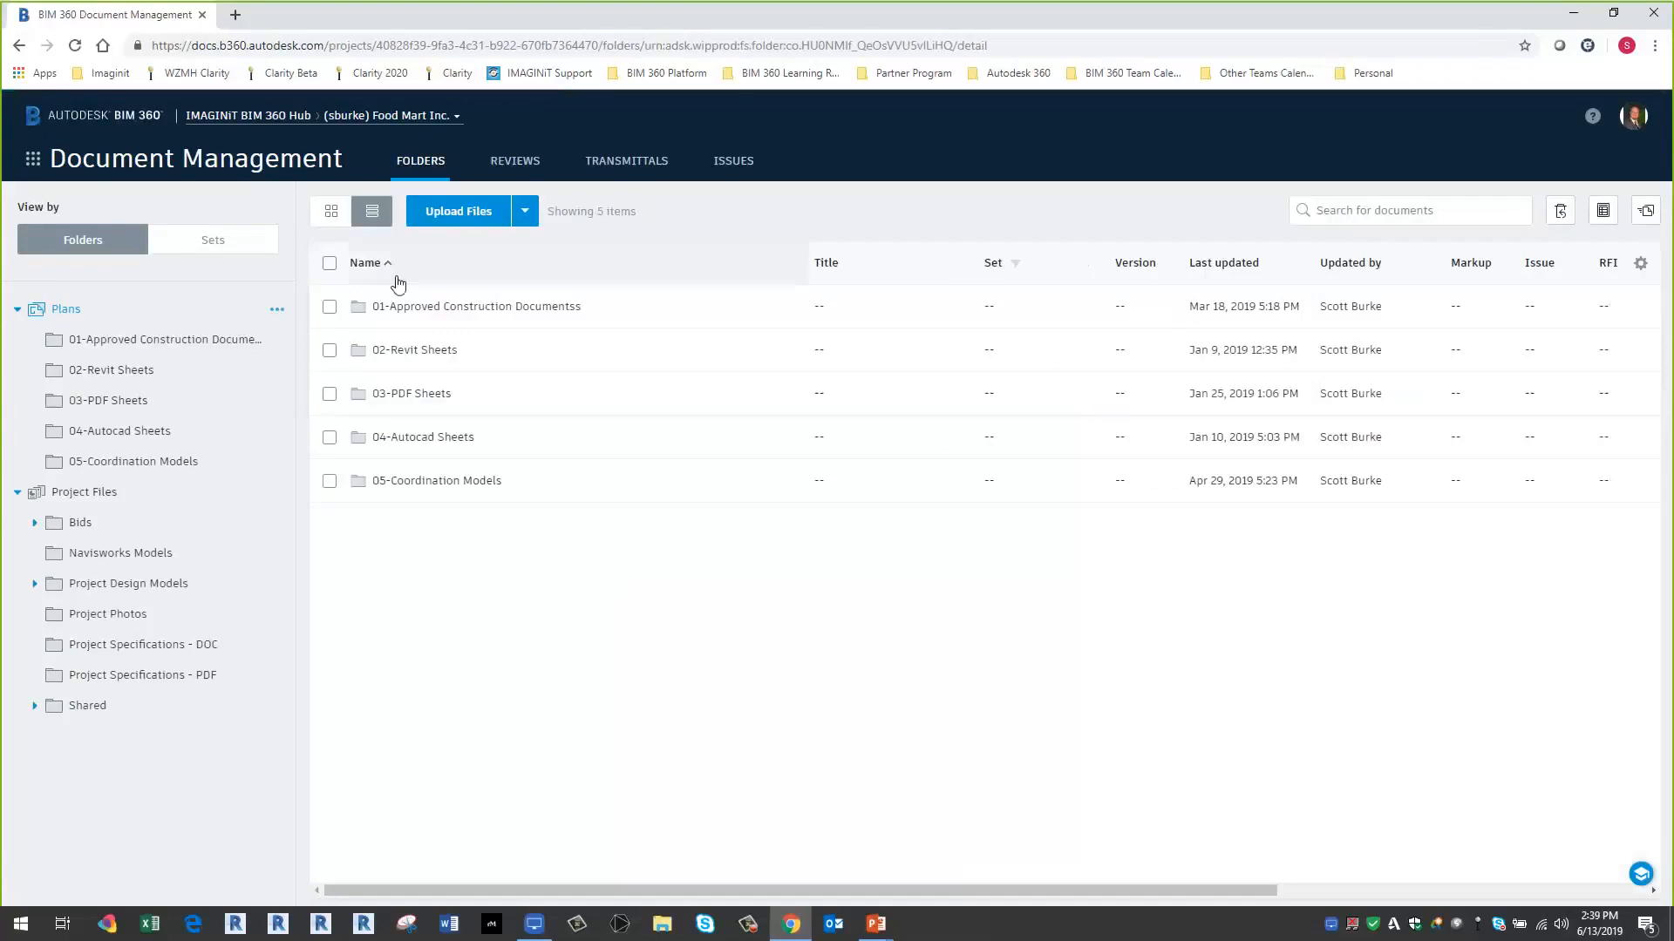
{"action": "left_click", "coordinate": [34, 161]}
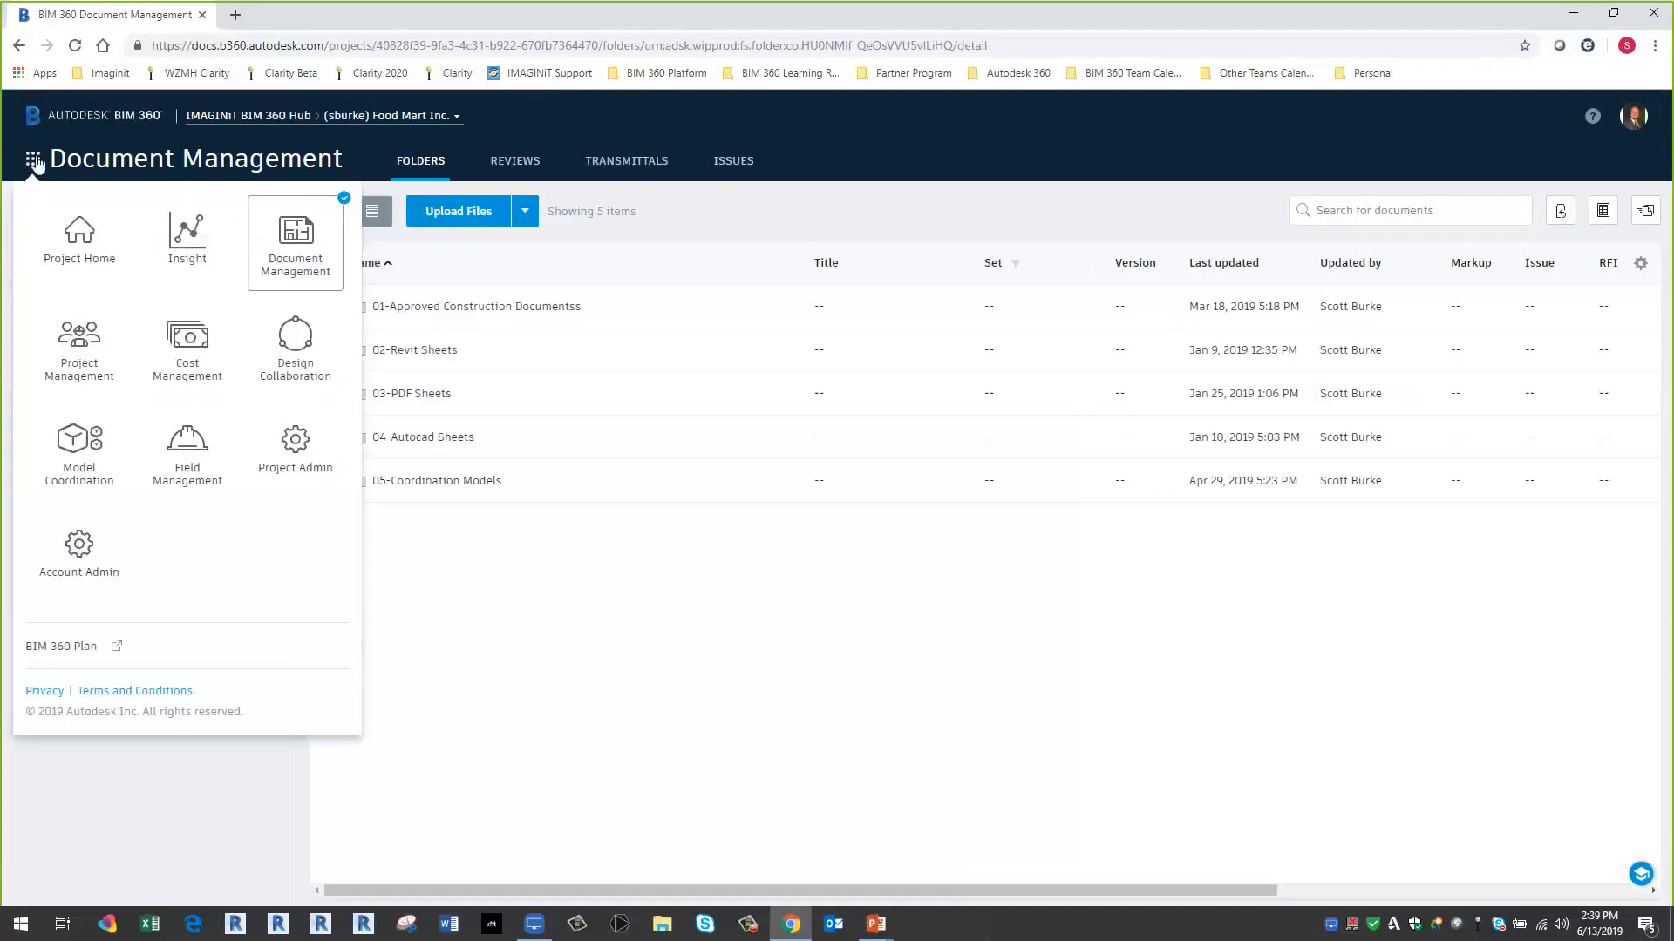
{"action": "left_click", "coordinate": [85, 353]}
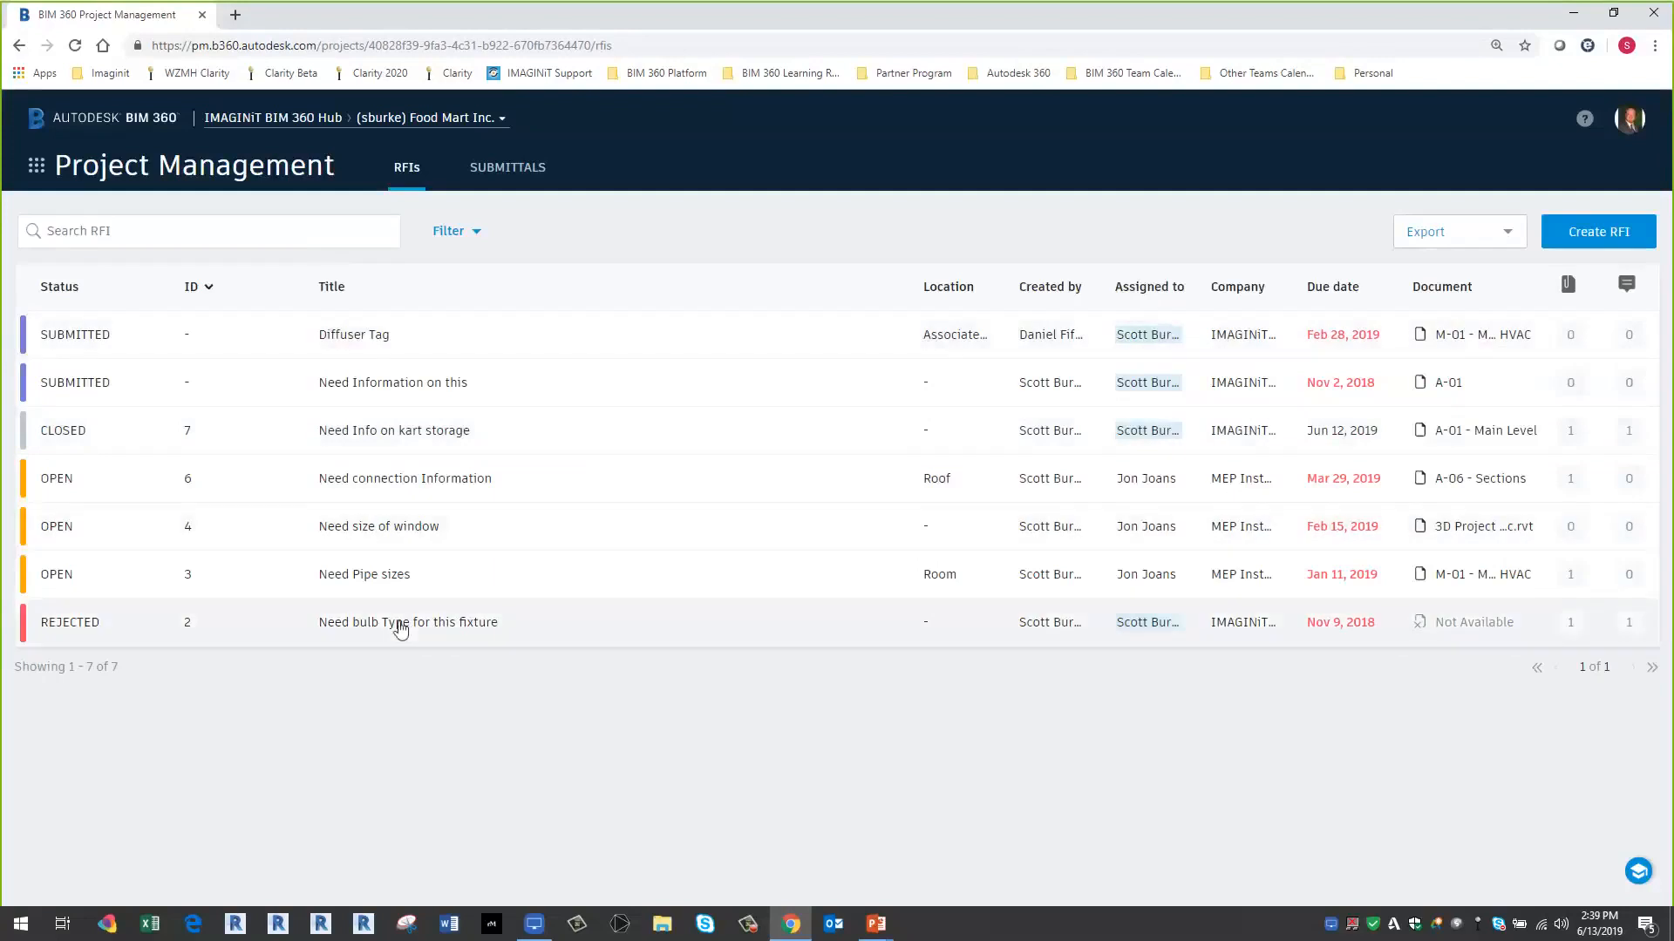
- Examine the status and creator options for filtering the RFI list, without applying a filter
{"action": "left_click", "coordinate": [470, 234]}
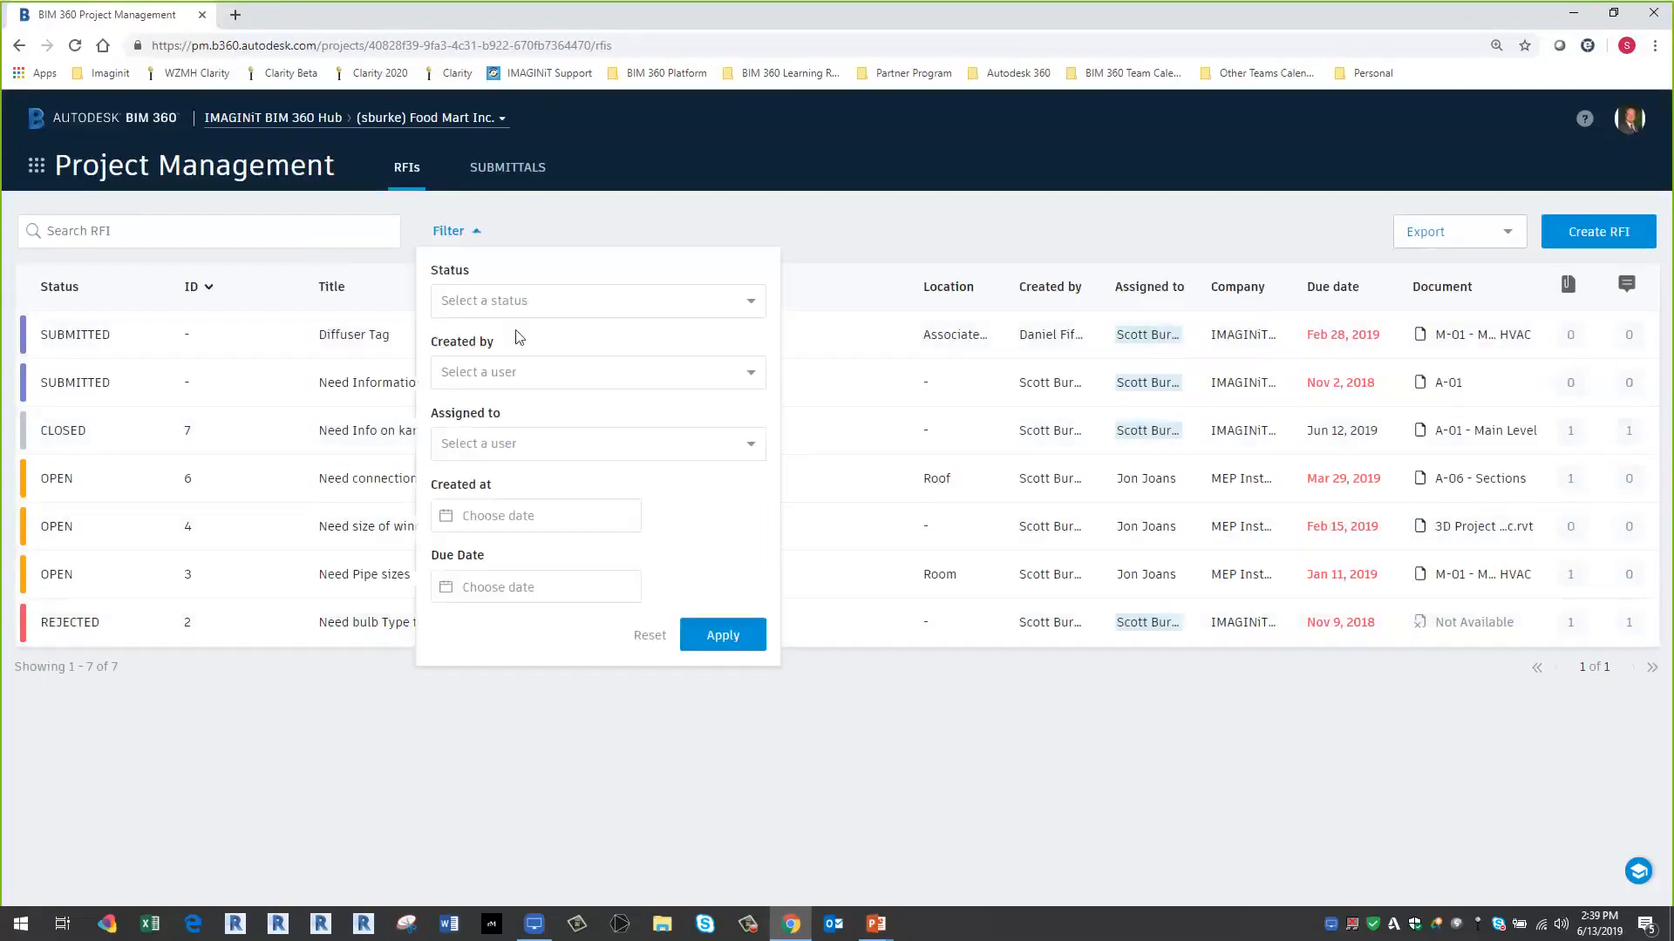
{"action": "left_click", "coordinate": [513, 301]}
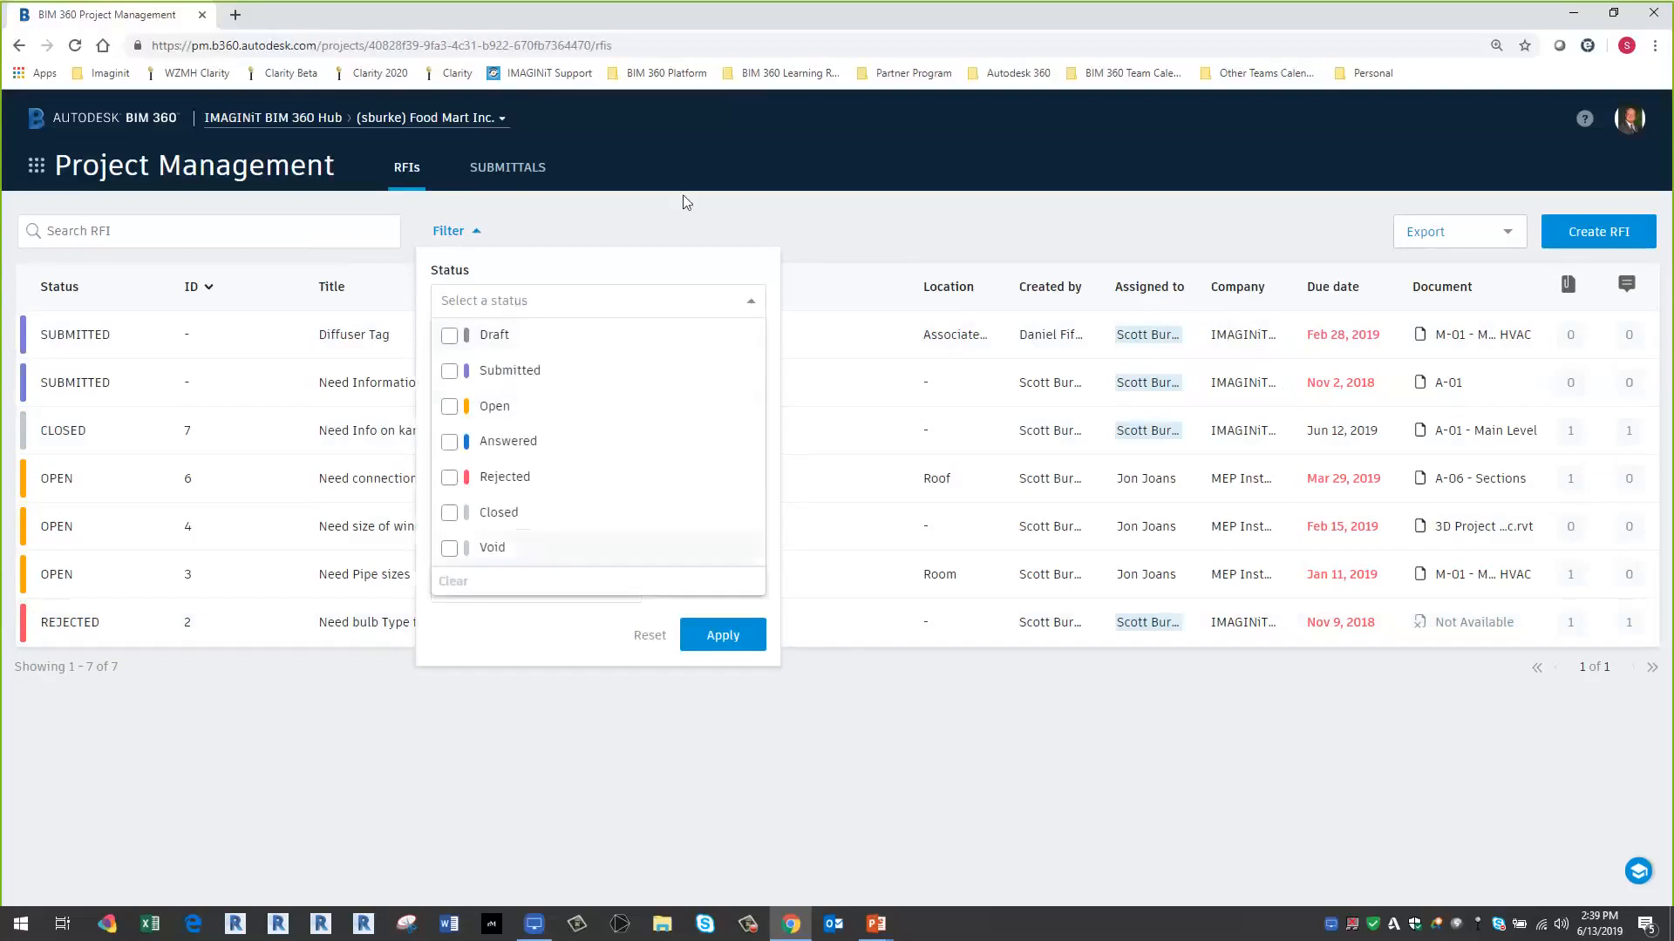
{"action": "left_click", "coordinate": [616, 259]}
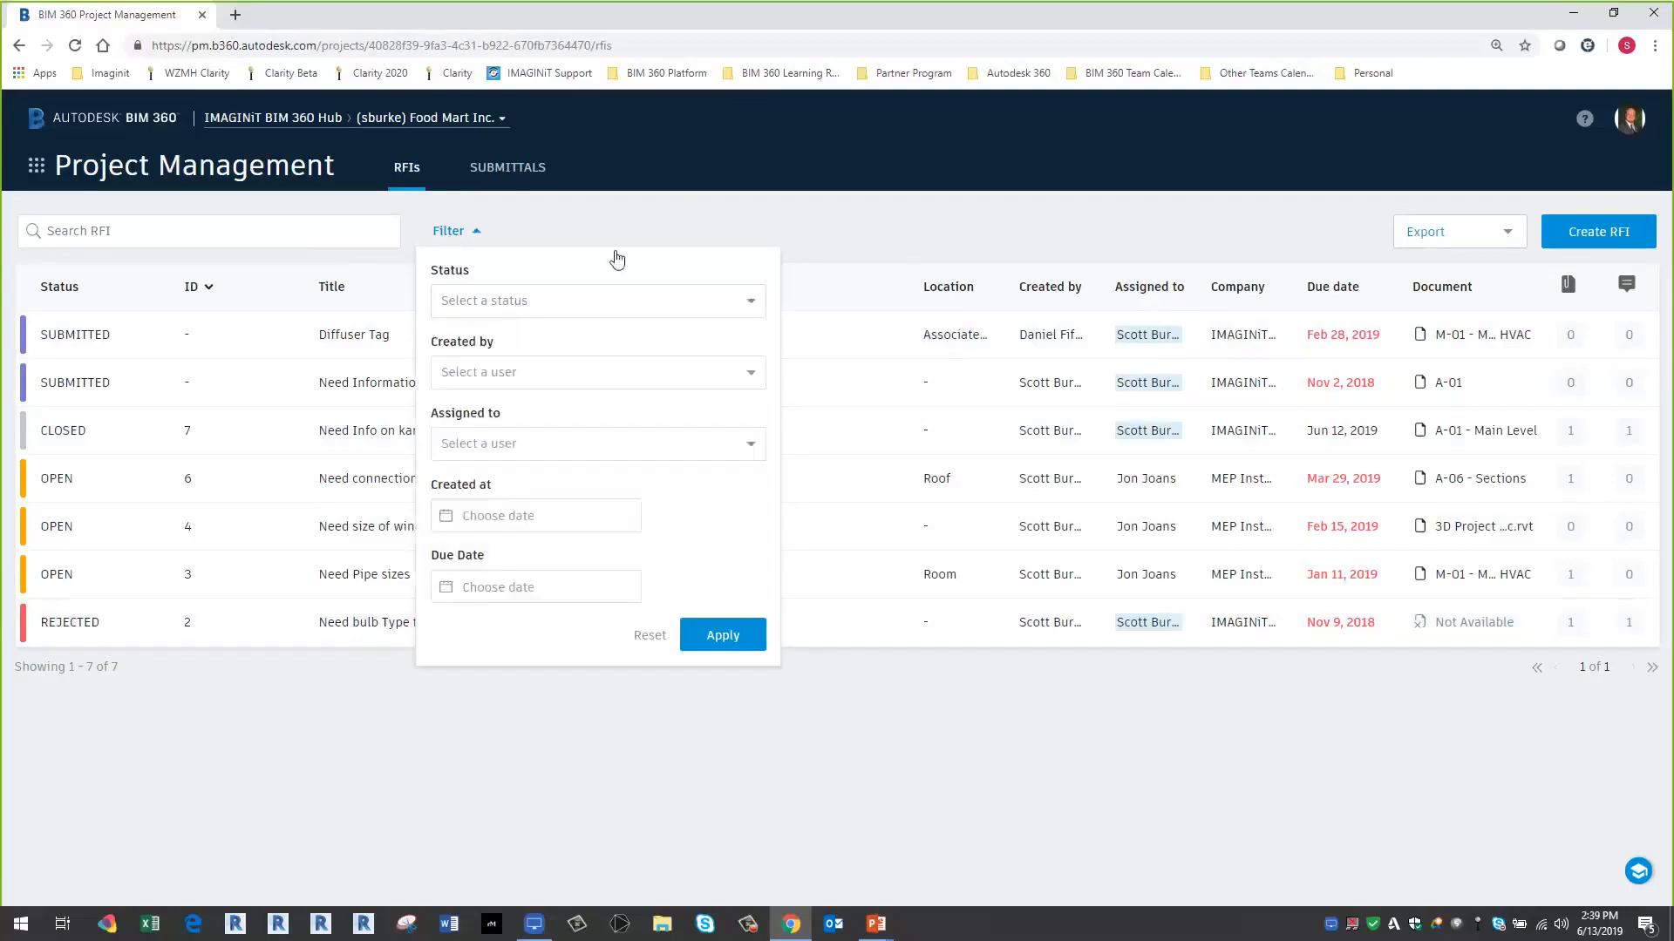
{"action": "left_click", "coordinate": [471, 366]}
{"action": "left_click", "coordinate": [629, 214]}
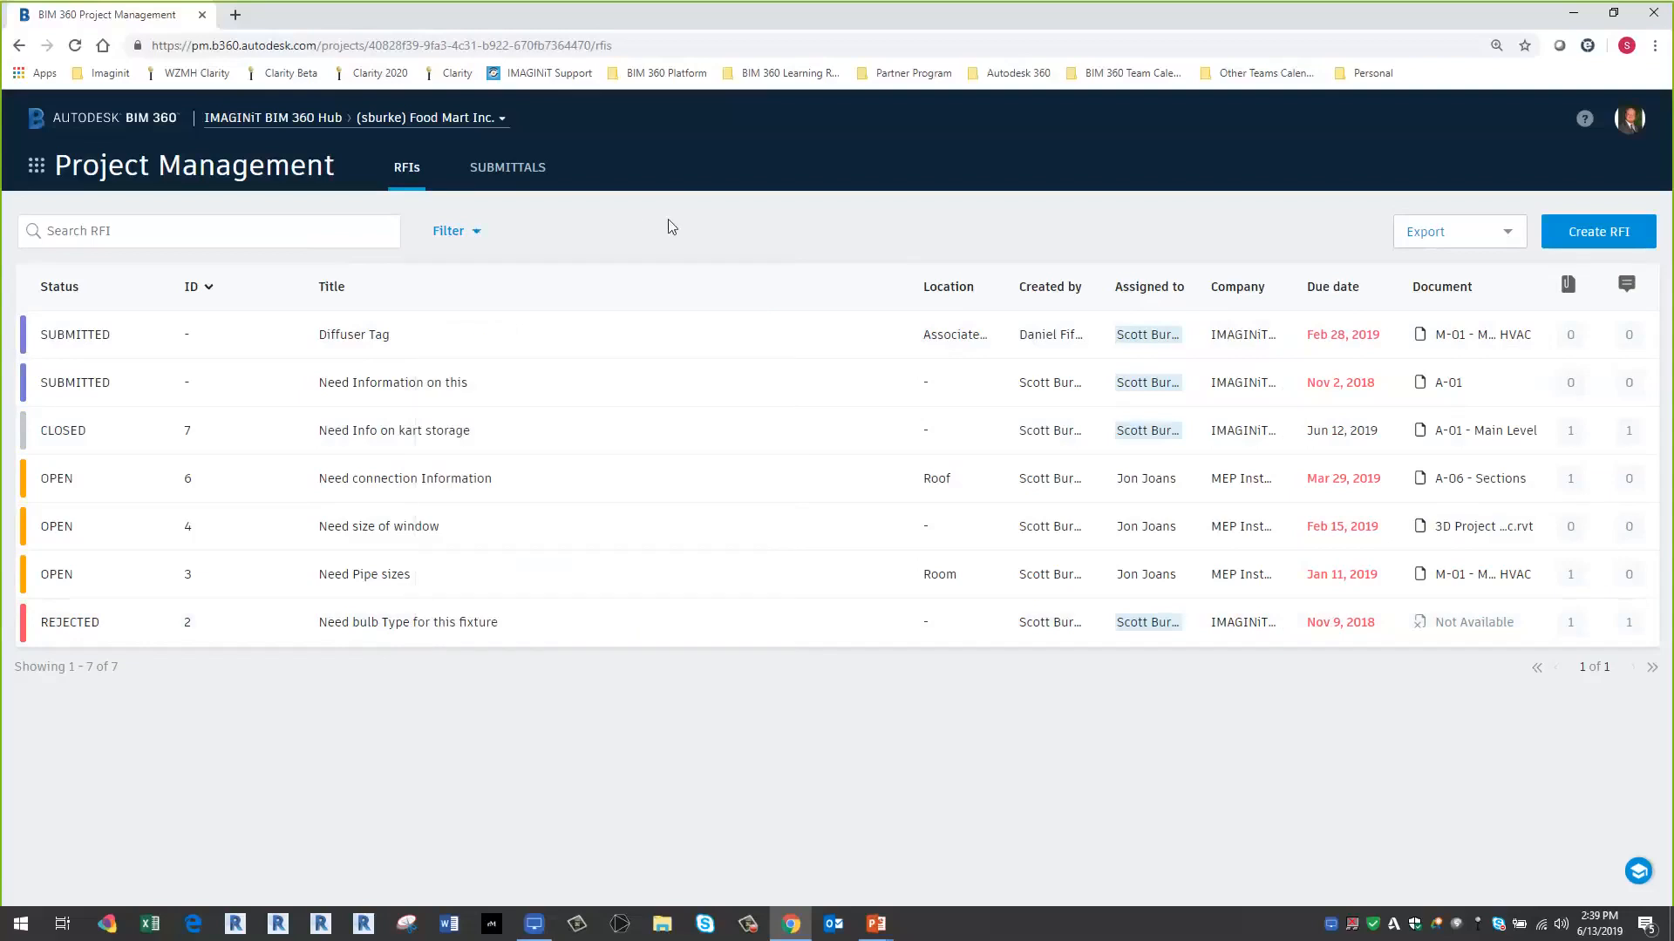
- Open the "Need Pipe sizes" RFI and set its due date to Jun 29, 2019
{"action": "left_click", "coordinate": [85, 584]}
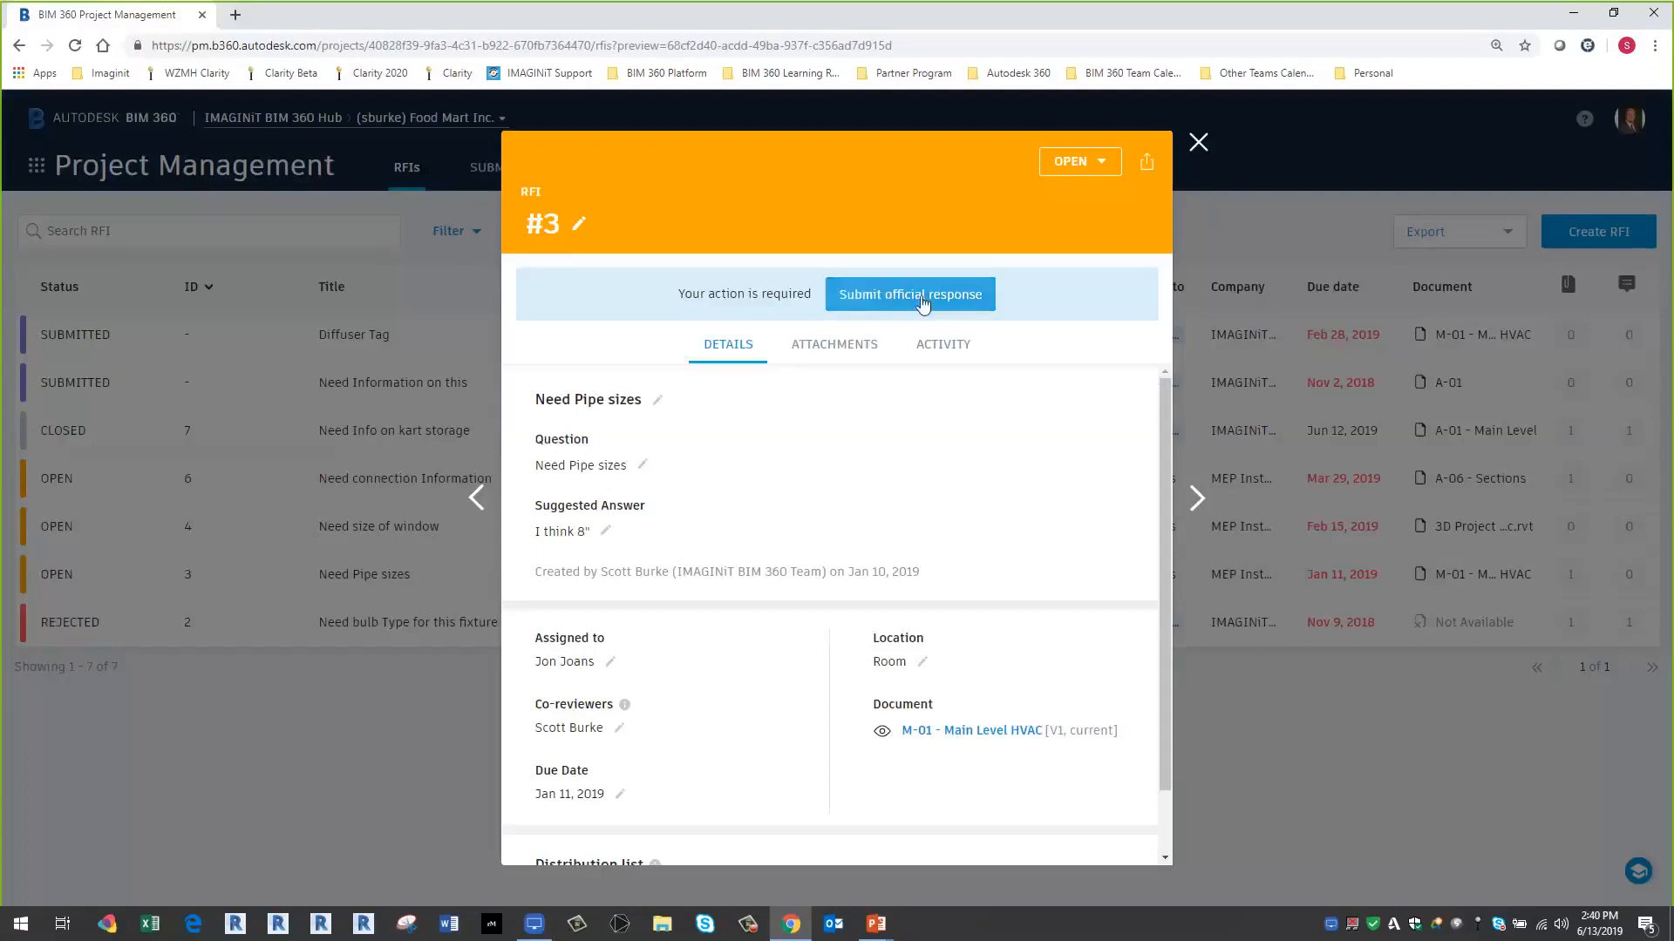
{"action": "scroll", "coordinate": [947, 575], "scroll_direction": "down", "scroll_amount": 1}
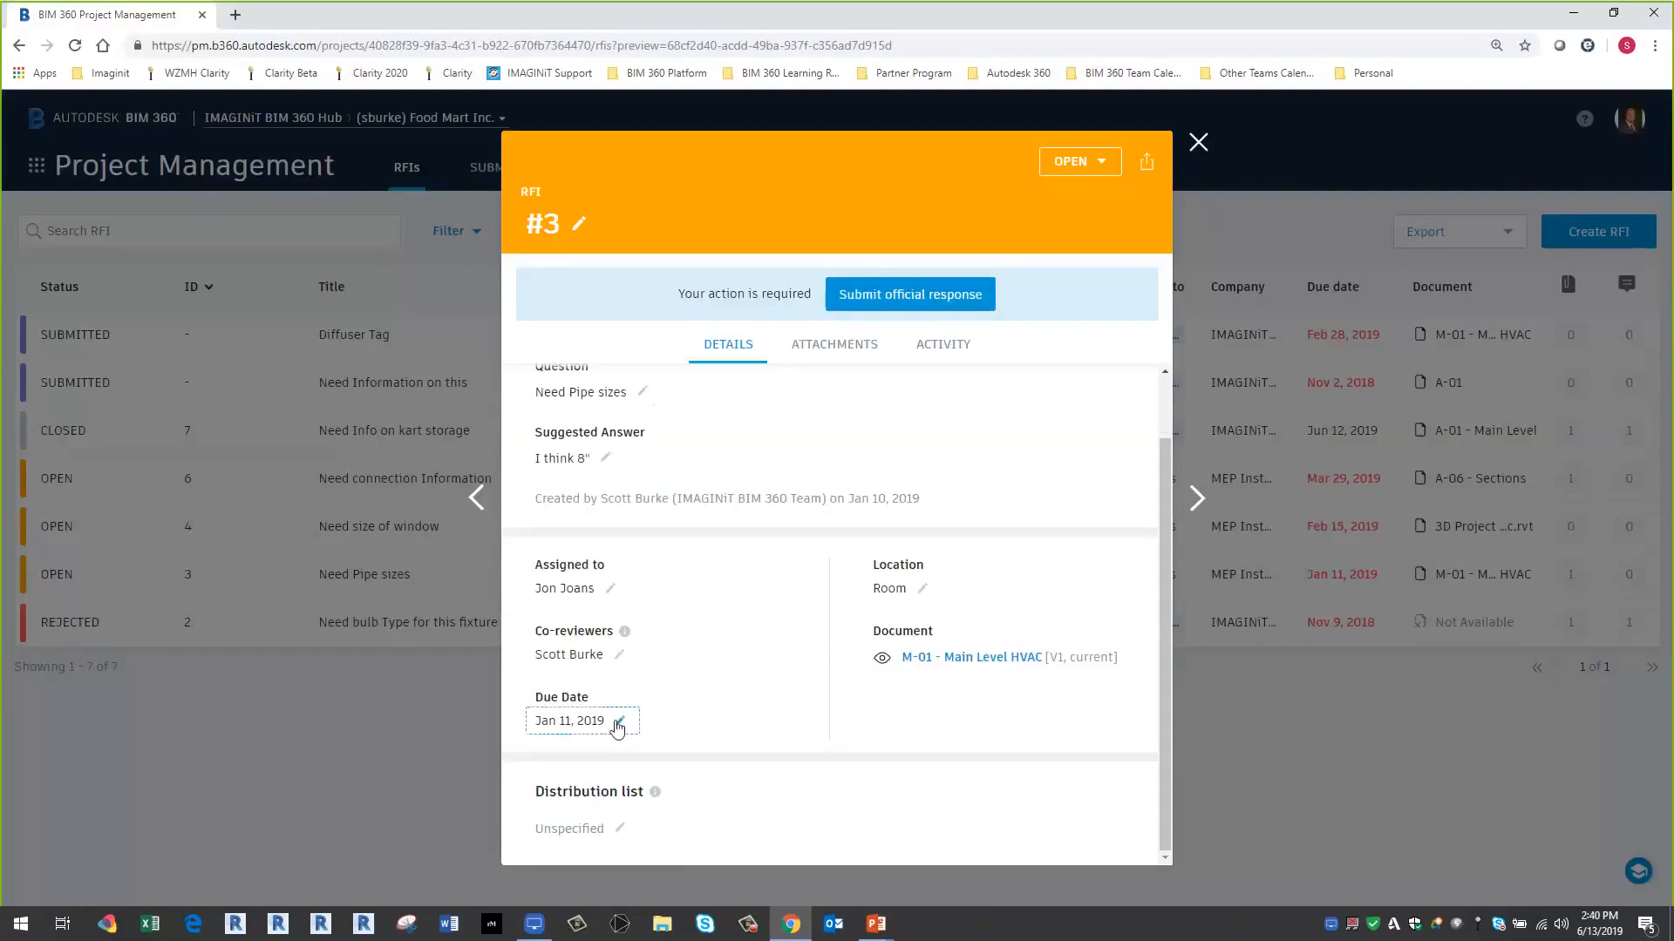
{"action": "left_click", "coordinate": [618, 722]}
{"action": "left_click", "coordinate": [732, 631]}
{"action": "left_click", "coordinate": [731, 630]}
{"action": "left_click", "coordinate": [732, 630]}
{"action": "left_click", "coordinate": [732, 630]}
{"action": "left_click", "coordinate": [732, 630]}
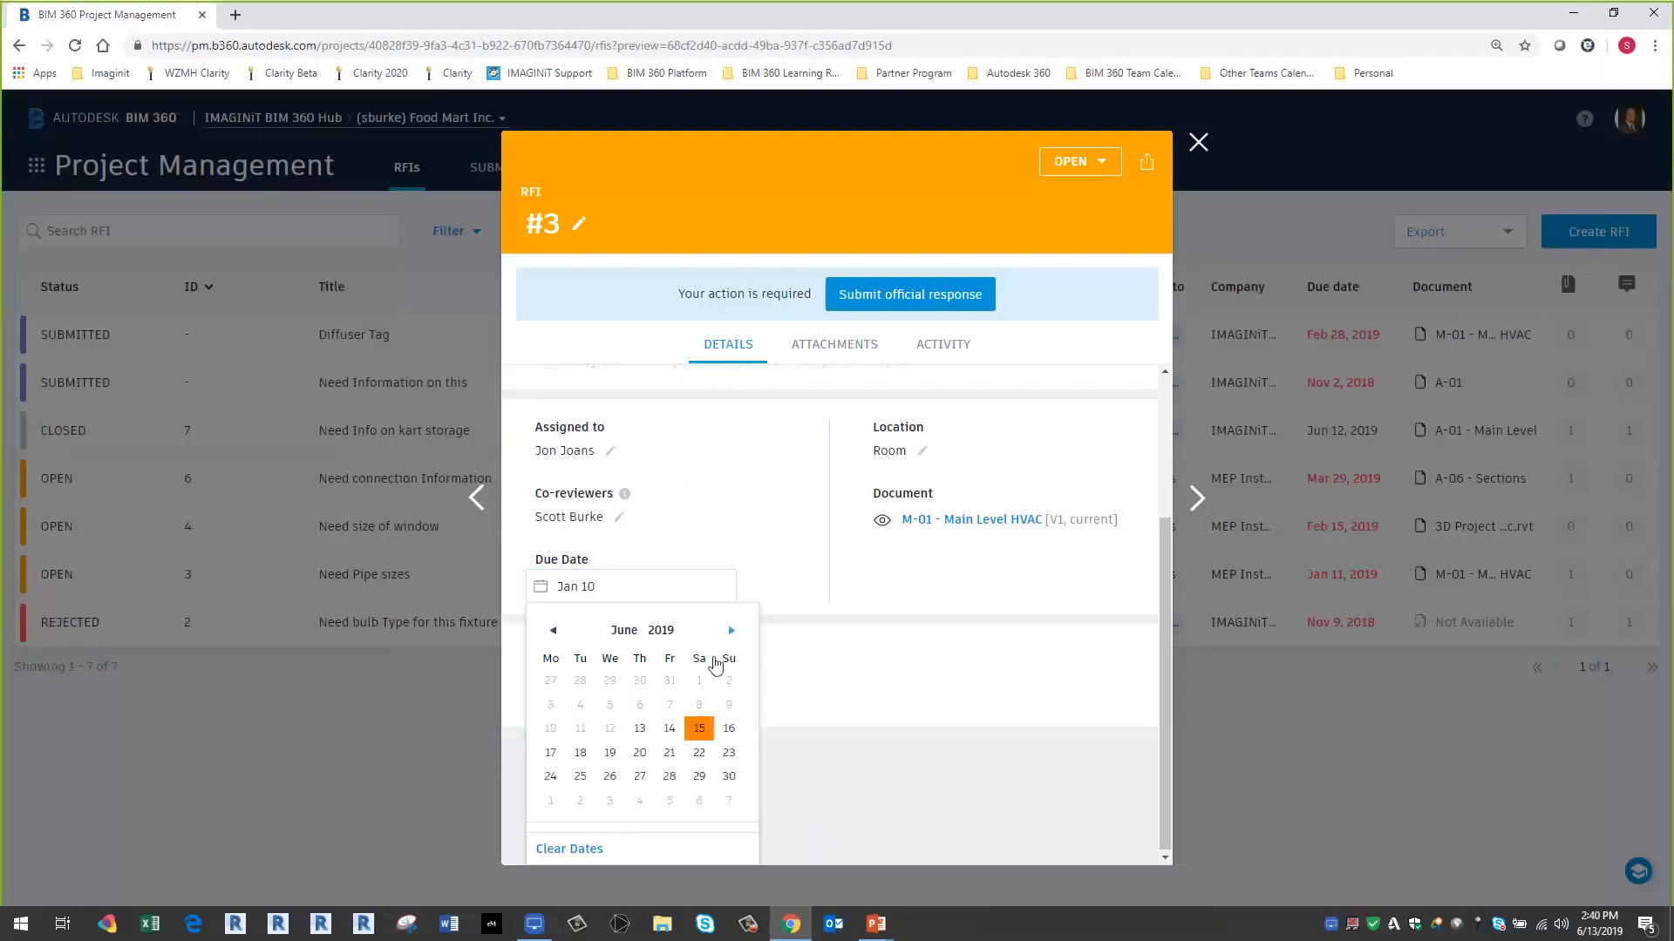
{"action": "left_click", "coordinate": [698, 775]}
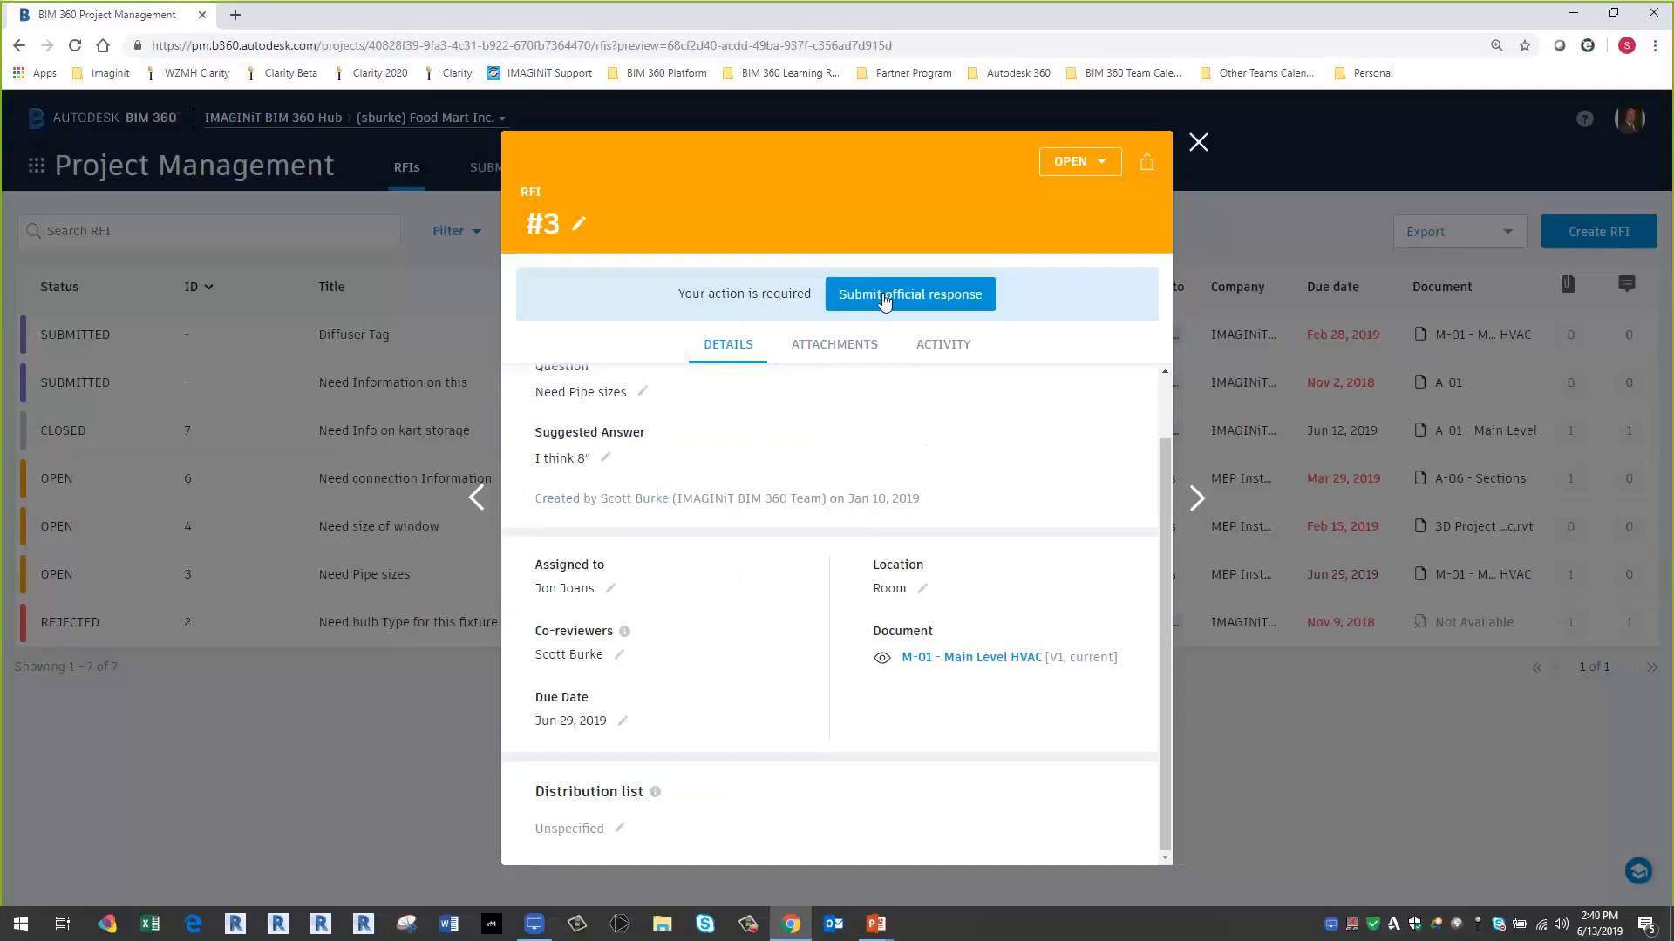
- Attach "Simplex 4007ES Fully Addressable Div16 NFPA ENG.docx" from the Project Specifications - DOC folder to the RFI
{"action": "left_click", "coordinate": [839, 349]}
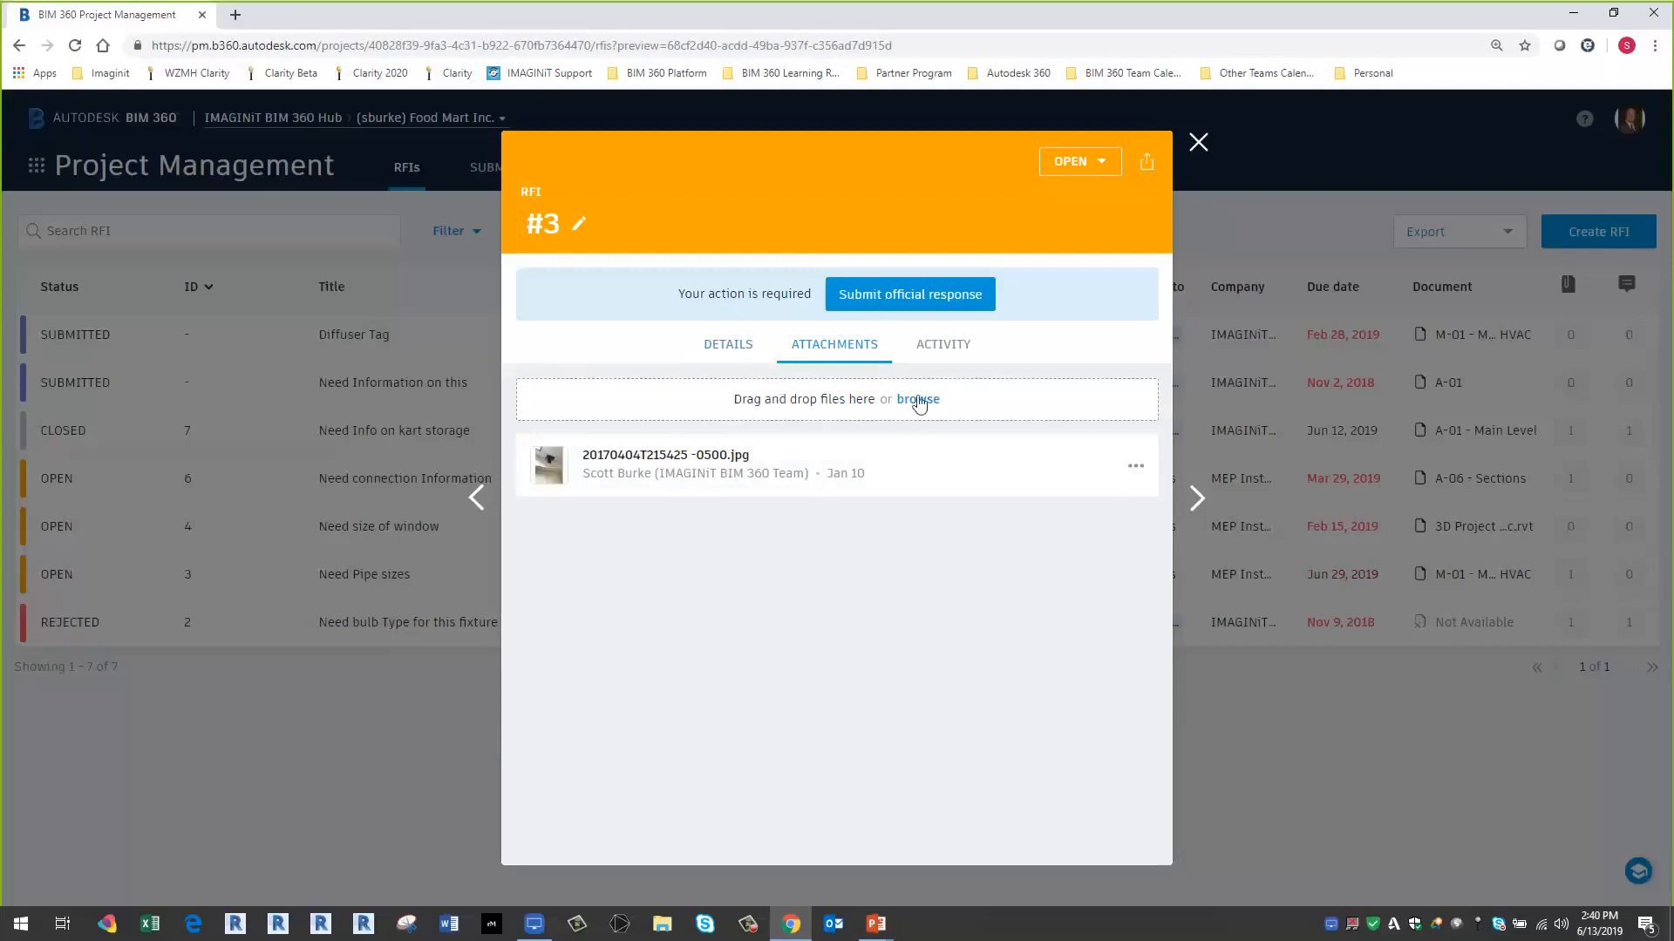
{"action": "left_click", "coordinate": [919, 401]}
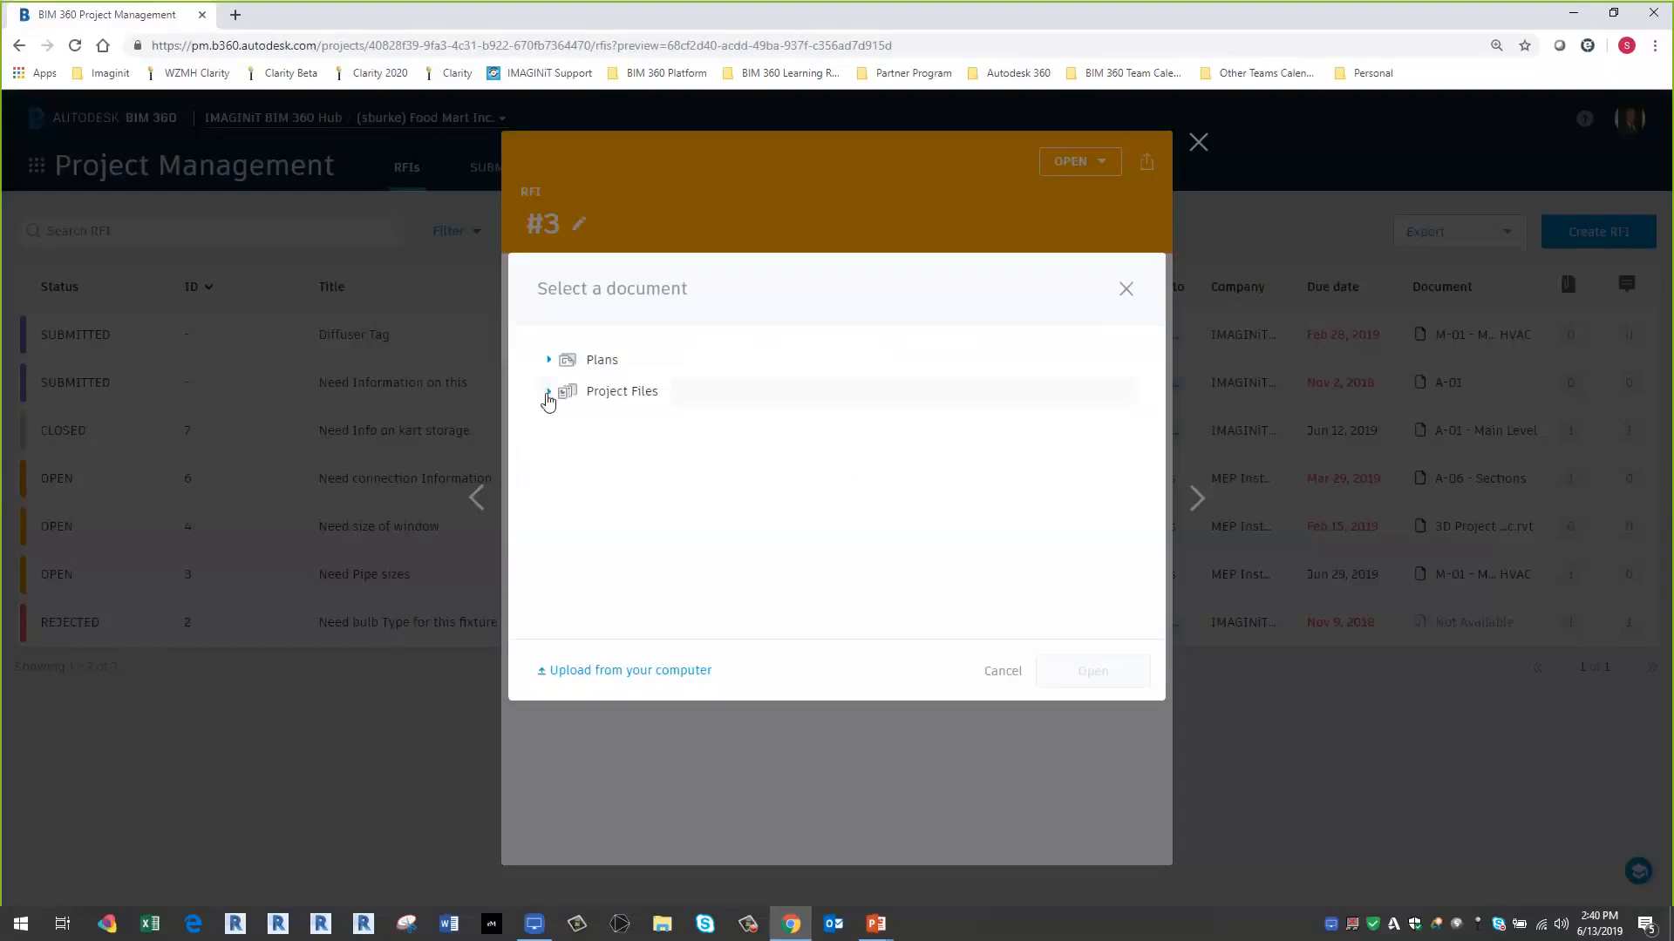
{"action": "left_click", "coordinate": [548, 394]}
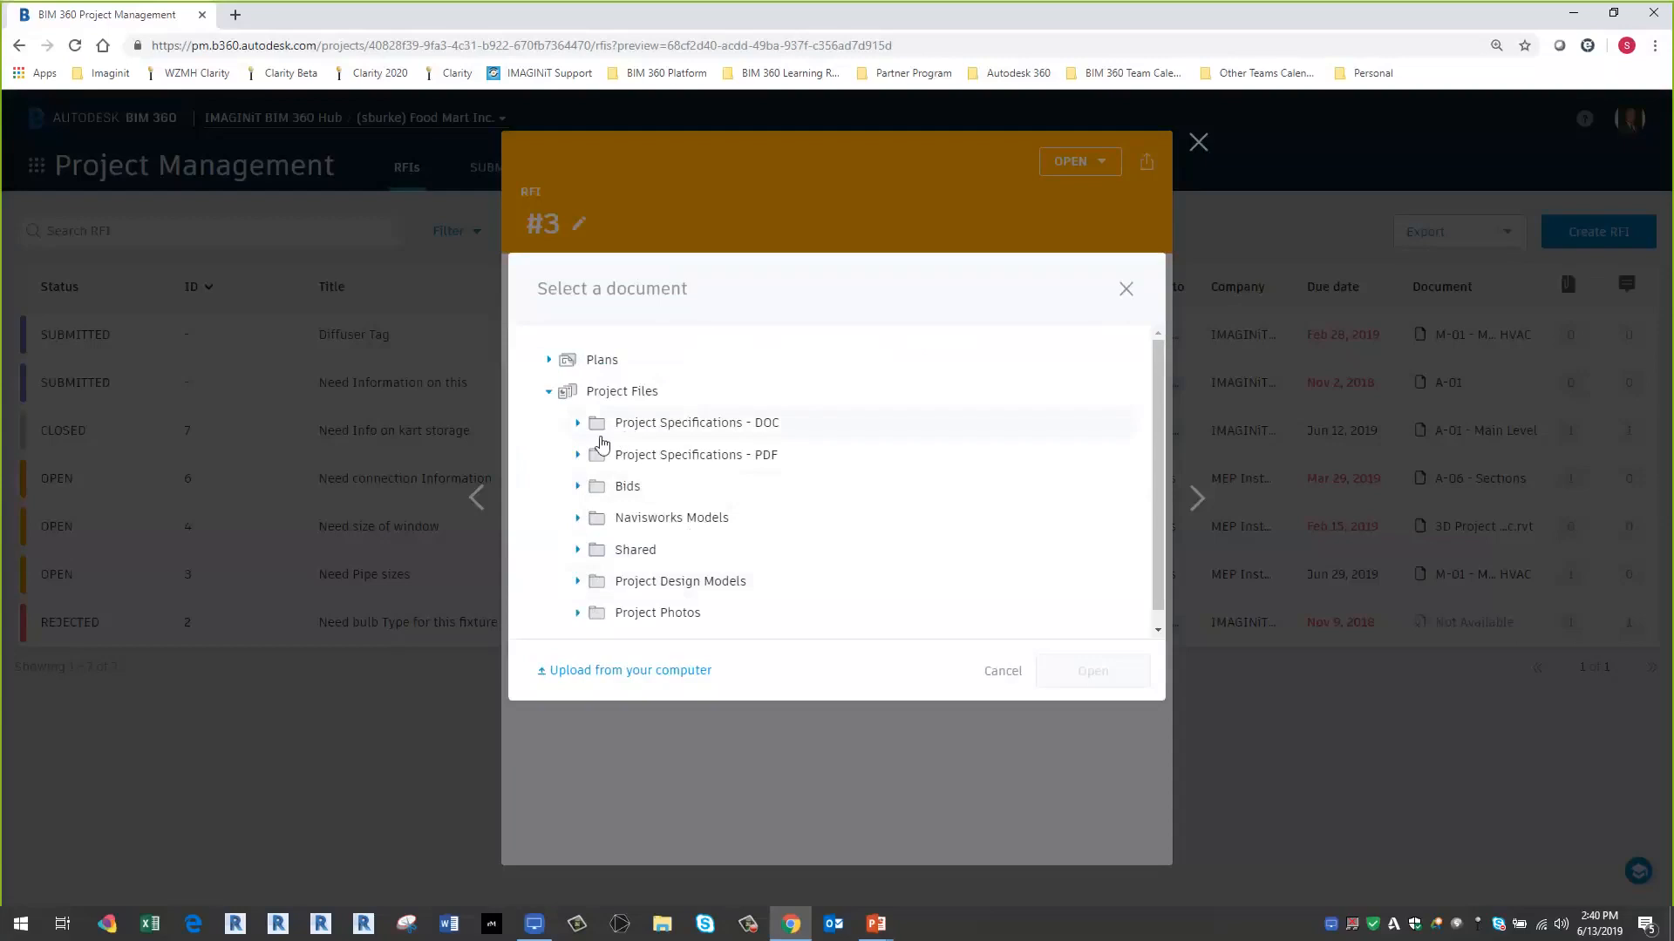
{"action": "left_click", "coordinate": [576, 424]}
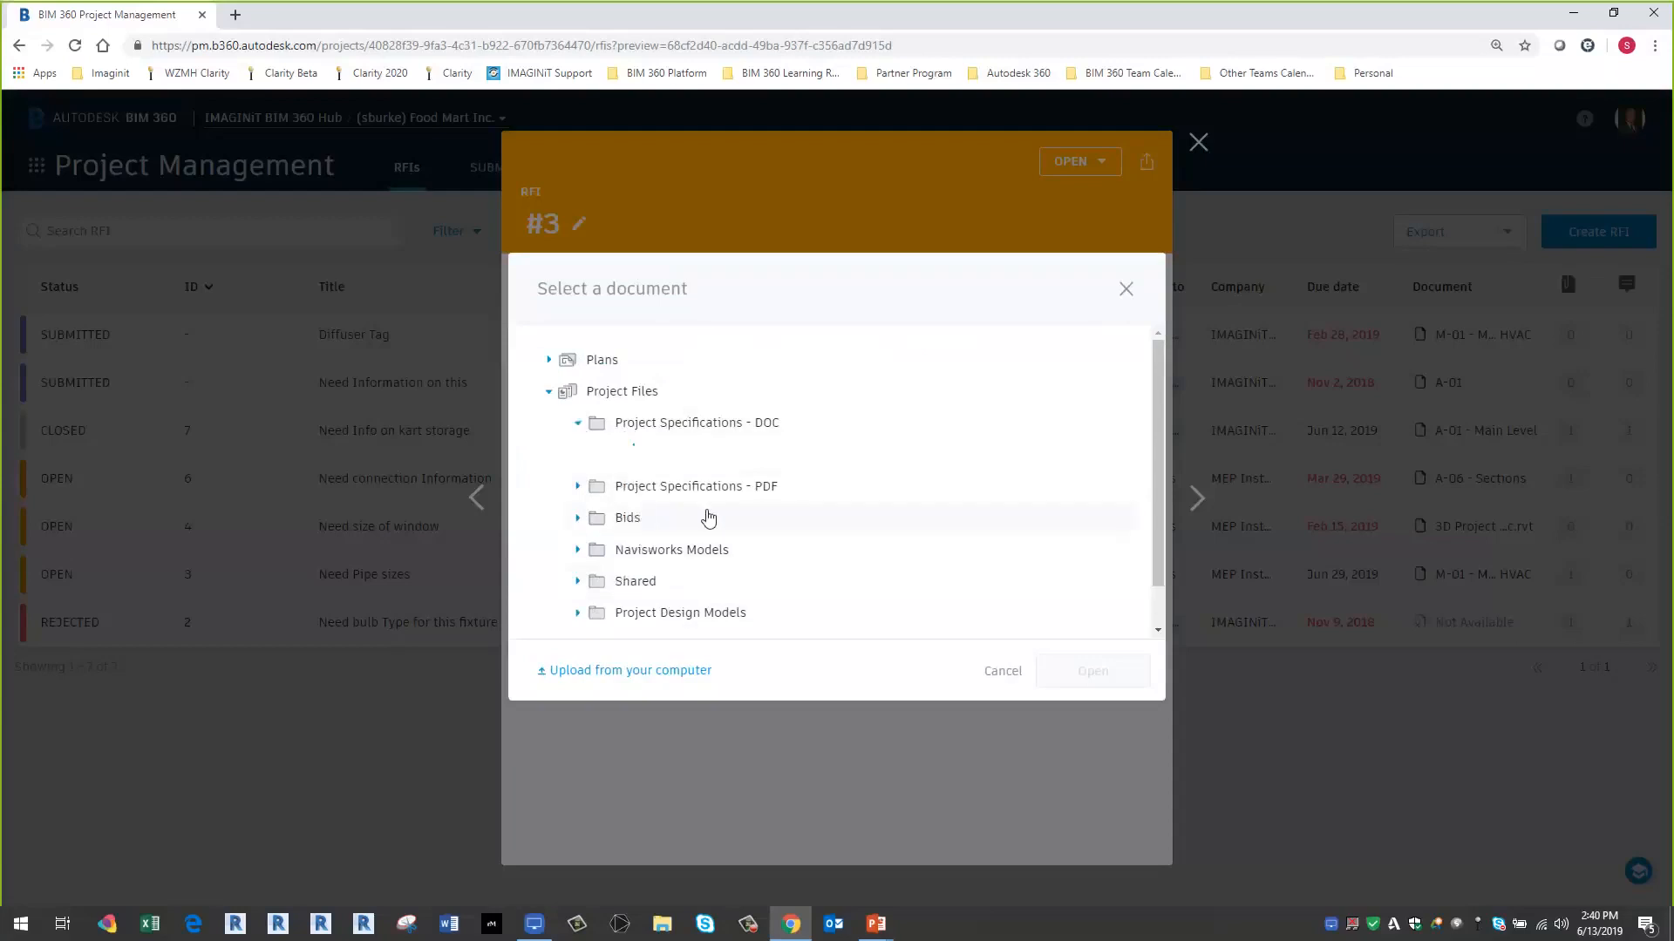
{"action": "left_click", "coordinate": [685, 457]}
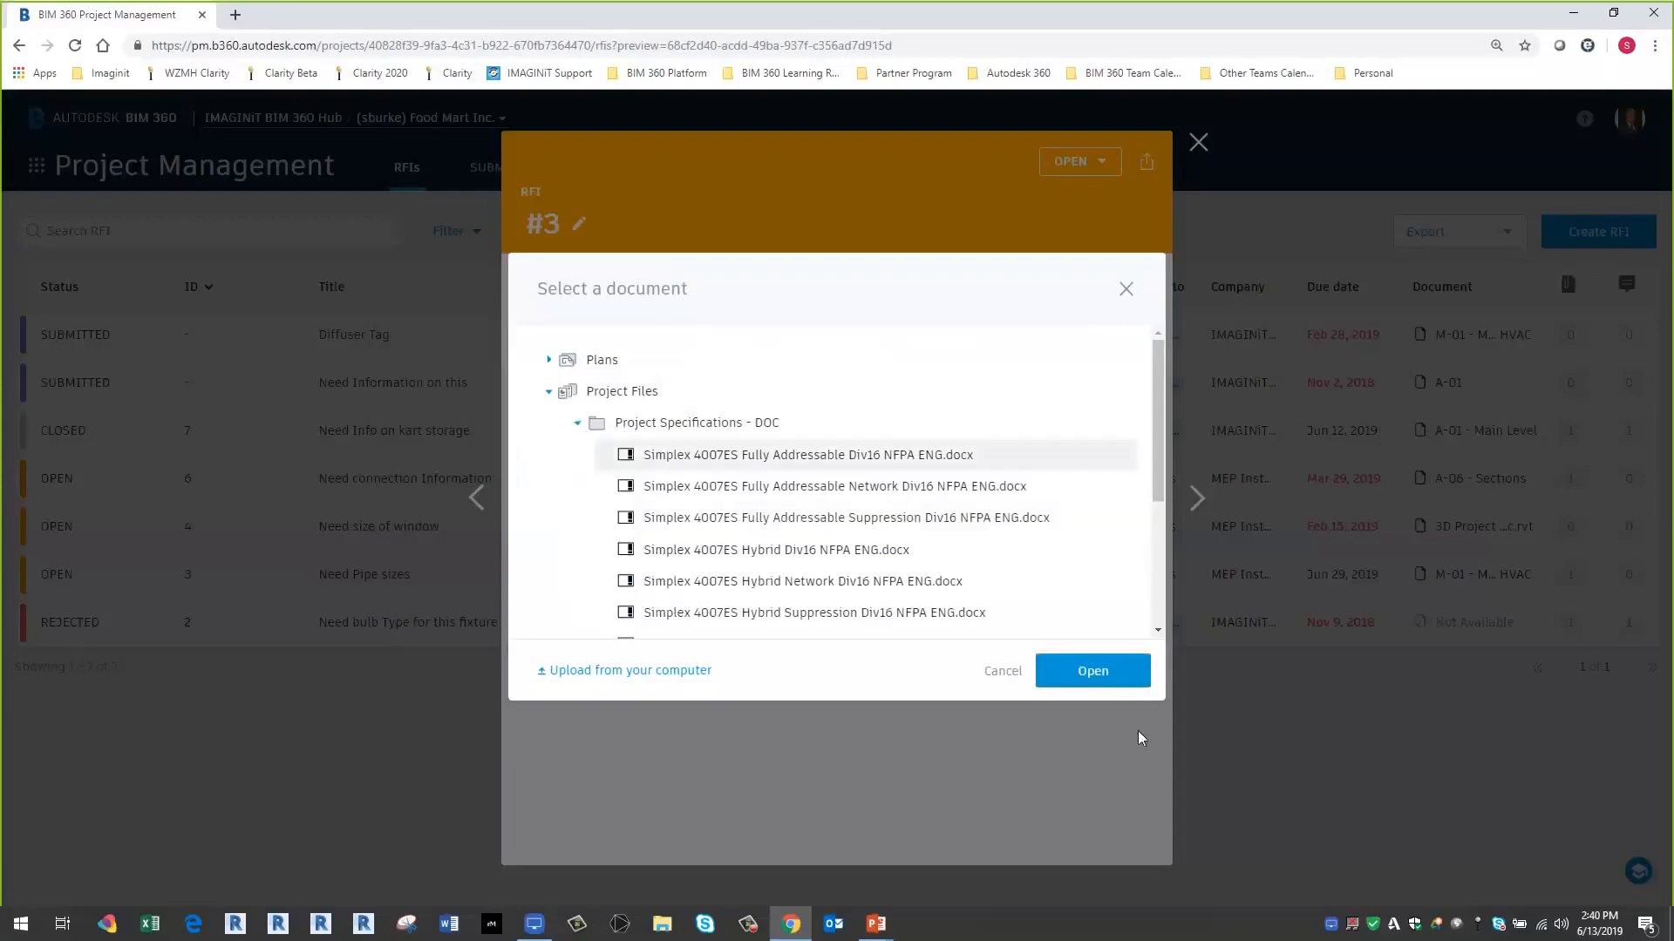
{"action": "left_click", "coordinate": [1090, 671]}
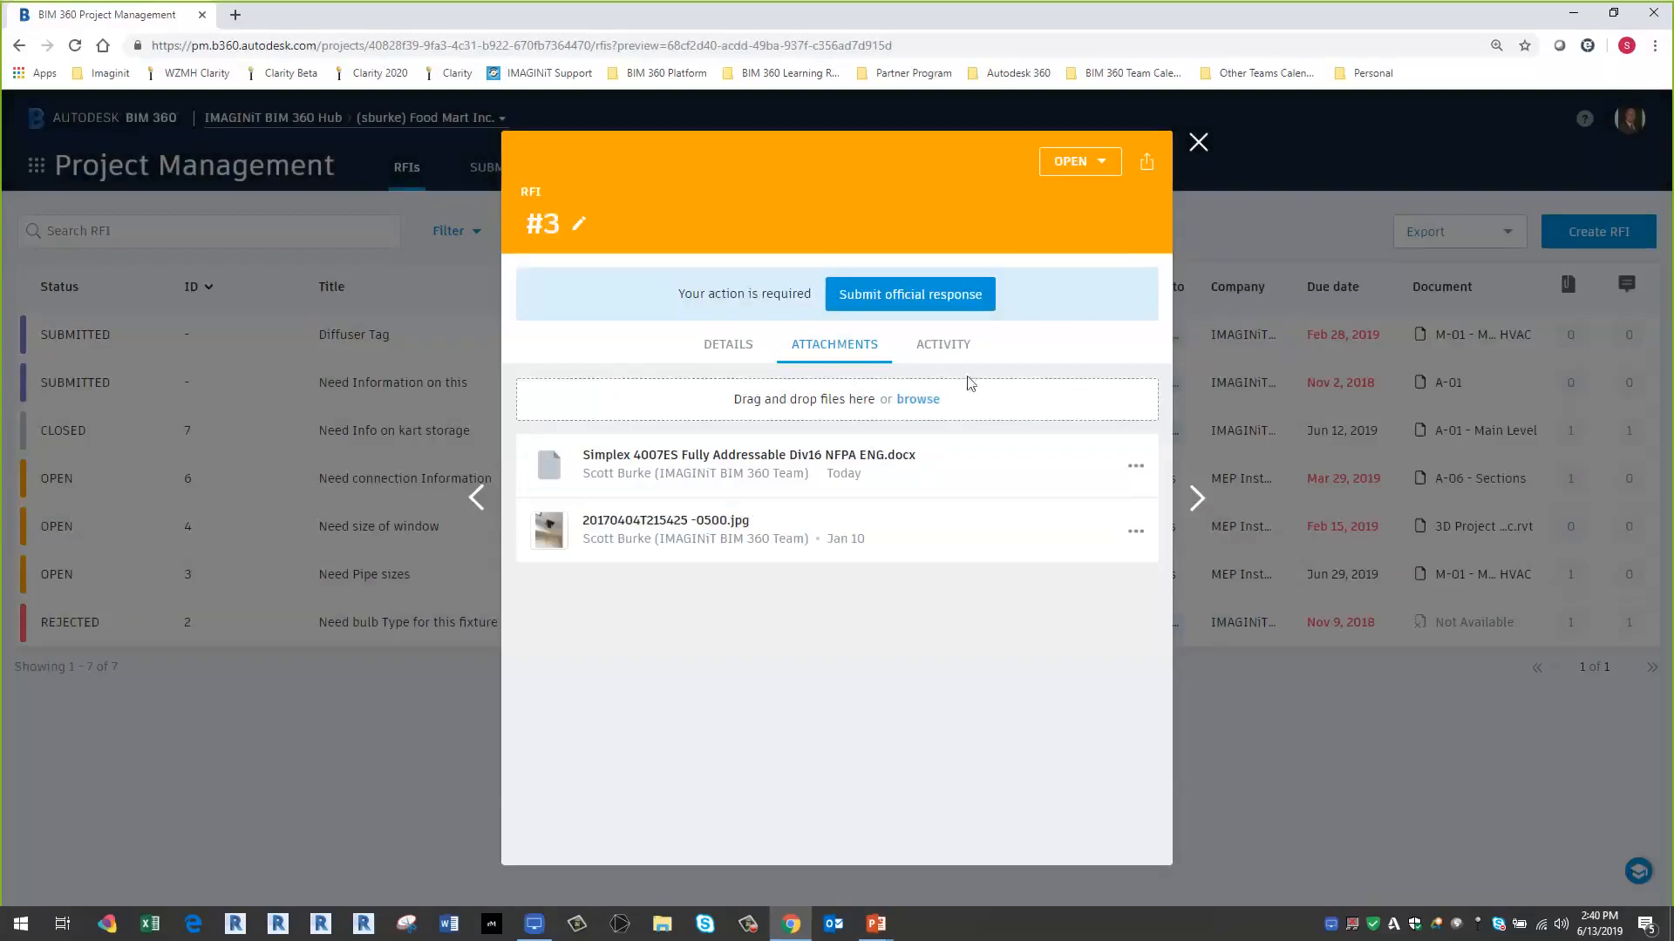
- Review the RFI's activity history from its creation to the latest attachment
{"action": "left_click", "coordinate": [953, 349]}
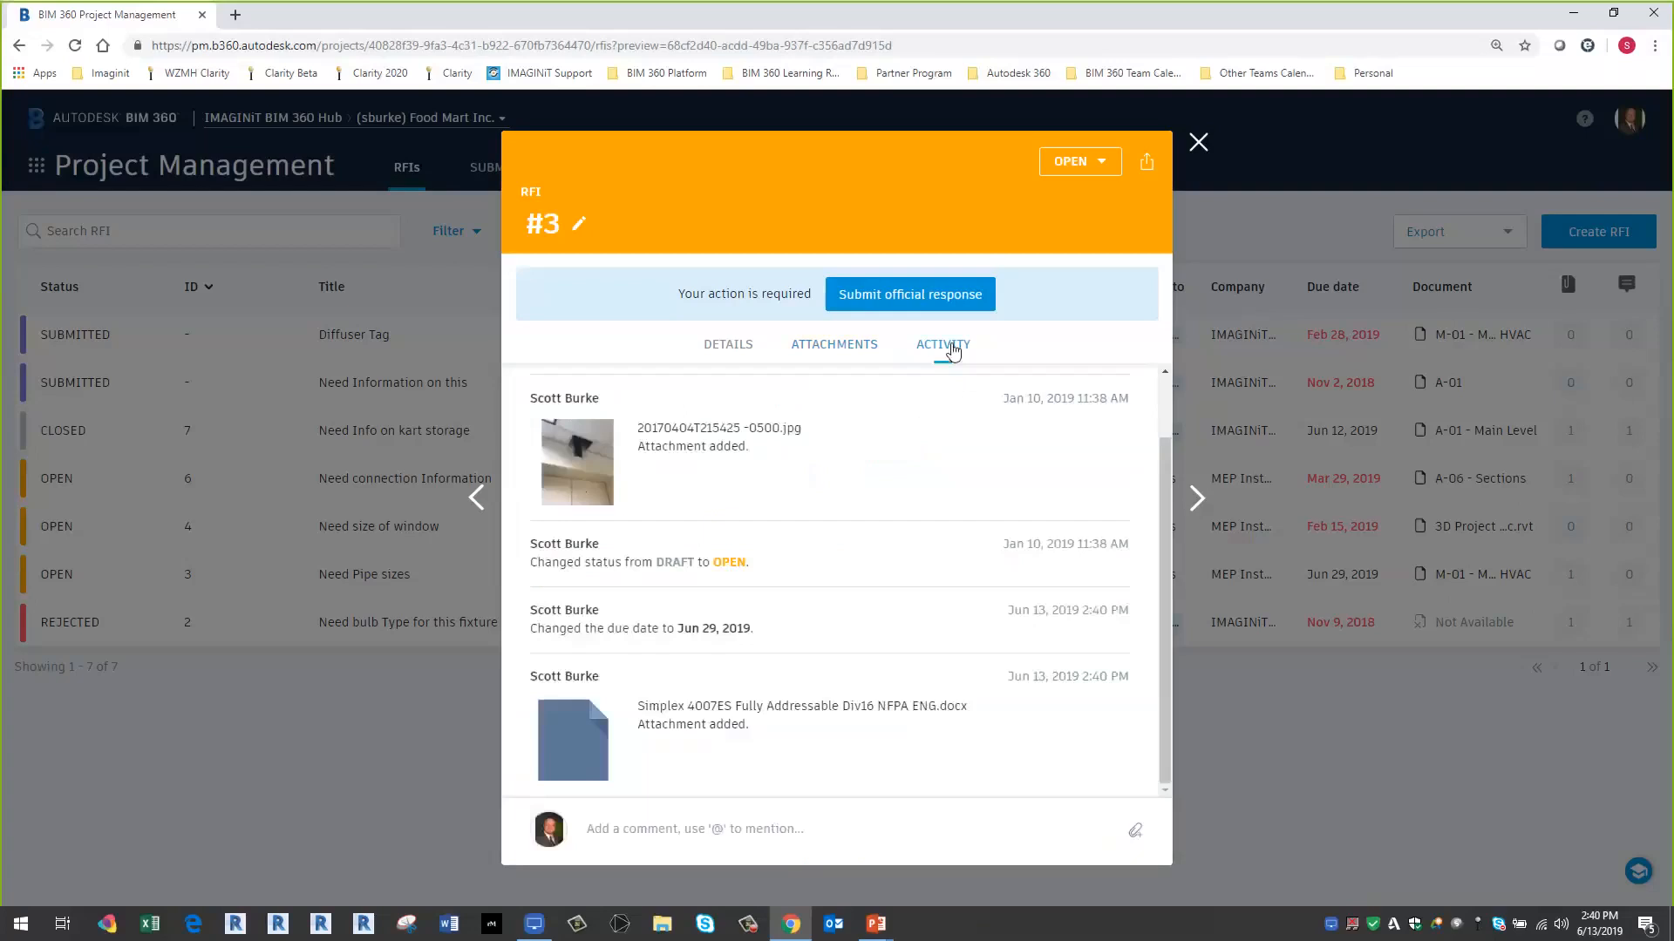
{"action": "scroll", "coordinate": [850, 463], "scroll_direction": "up", "scroll_amount": 1}
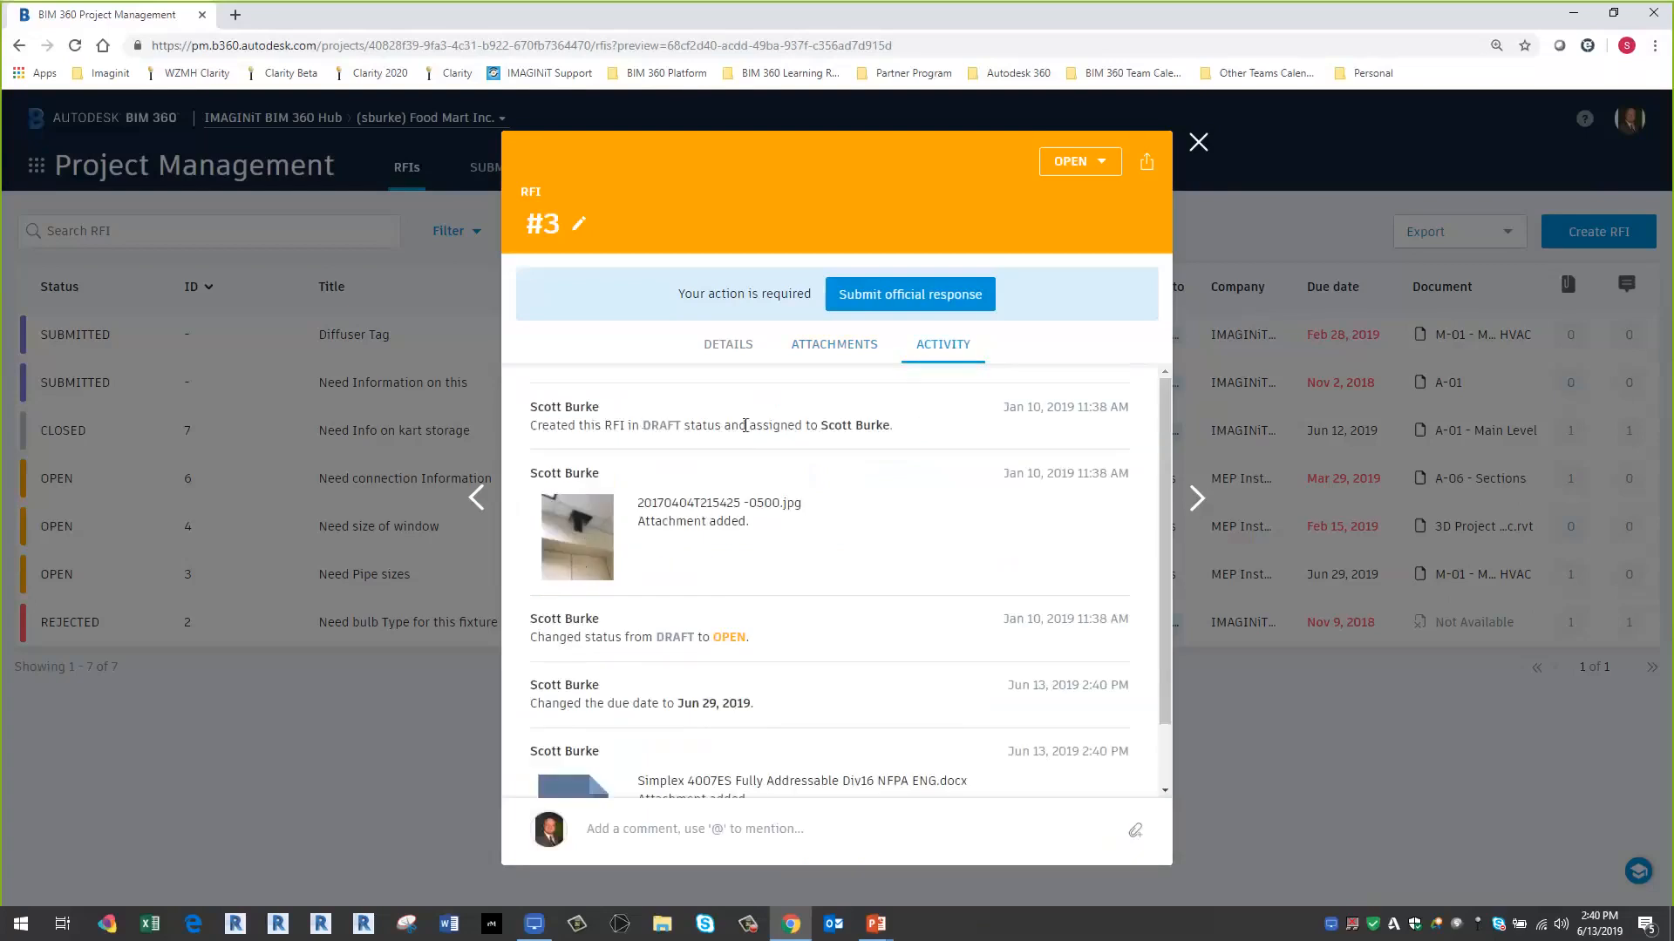
{"action": "scroll", "coordinate": [784, 496], "scroll_direction": "down", "scroll_amount": 1}
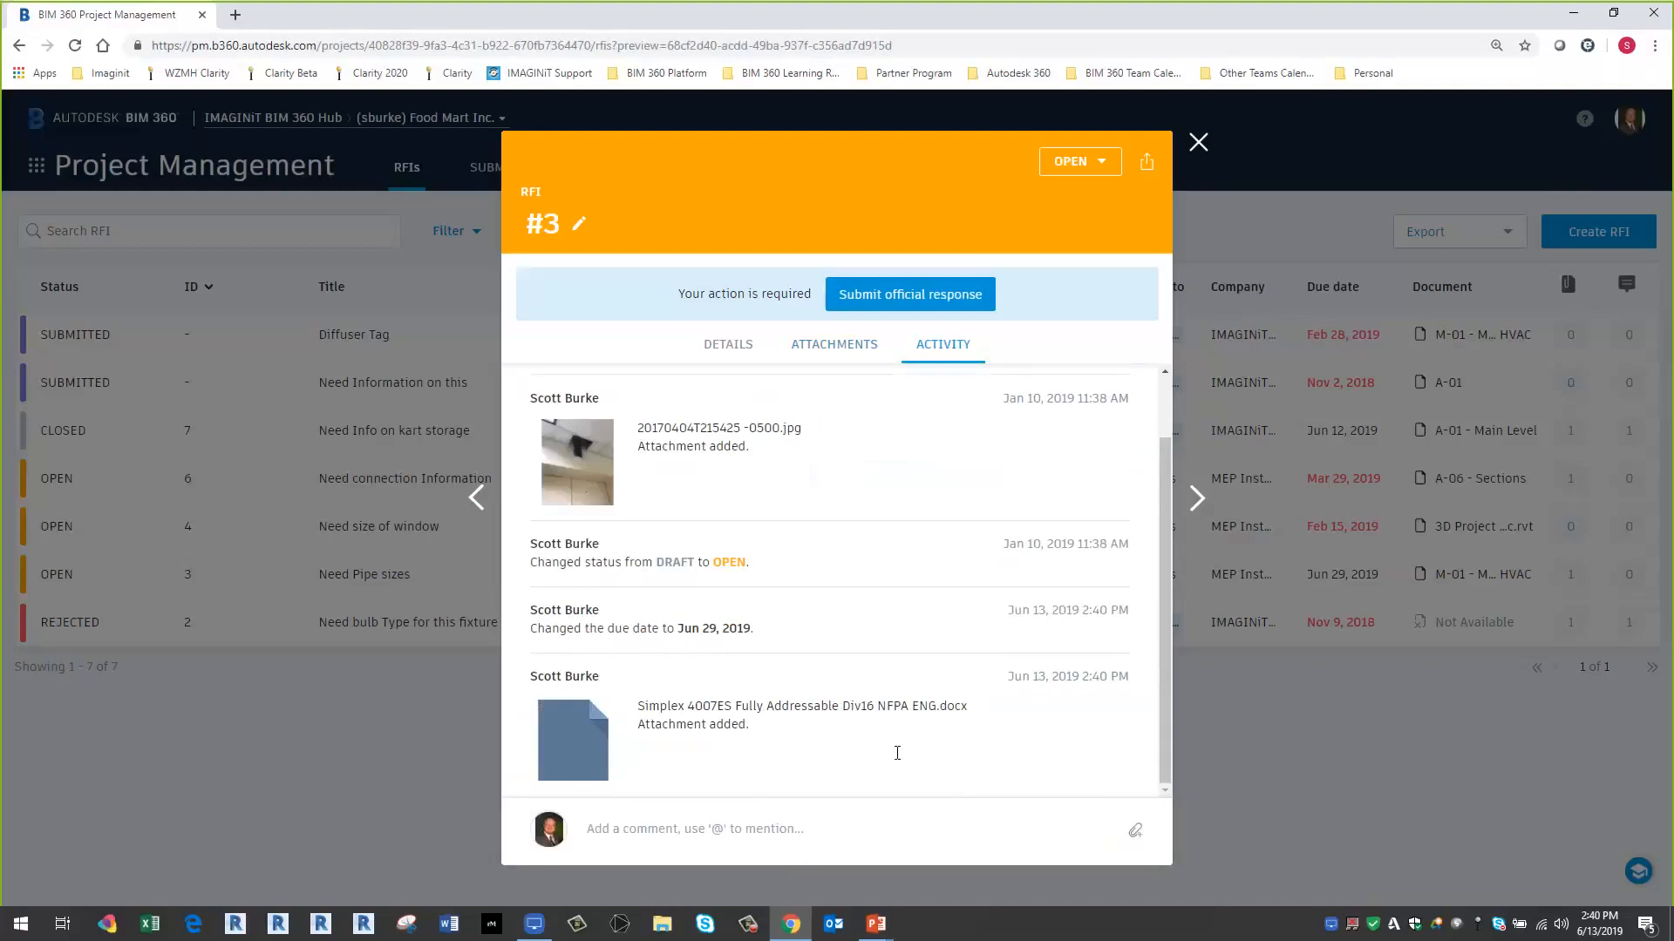
- Return to the RFI's details, view the official response form without submitting it, and close the RFI
{"action": "left_click", "coordinate": [719, 348]}
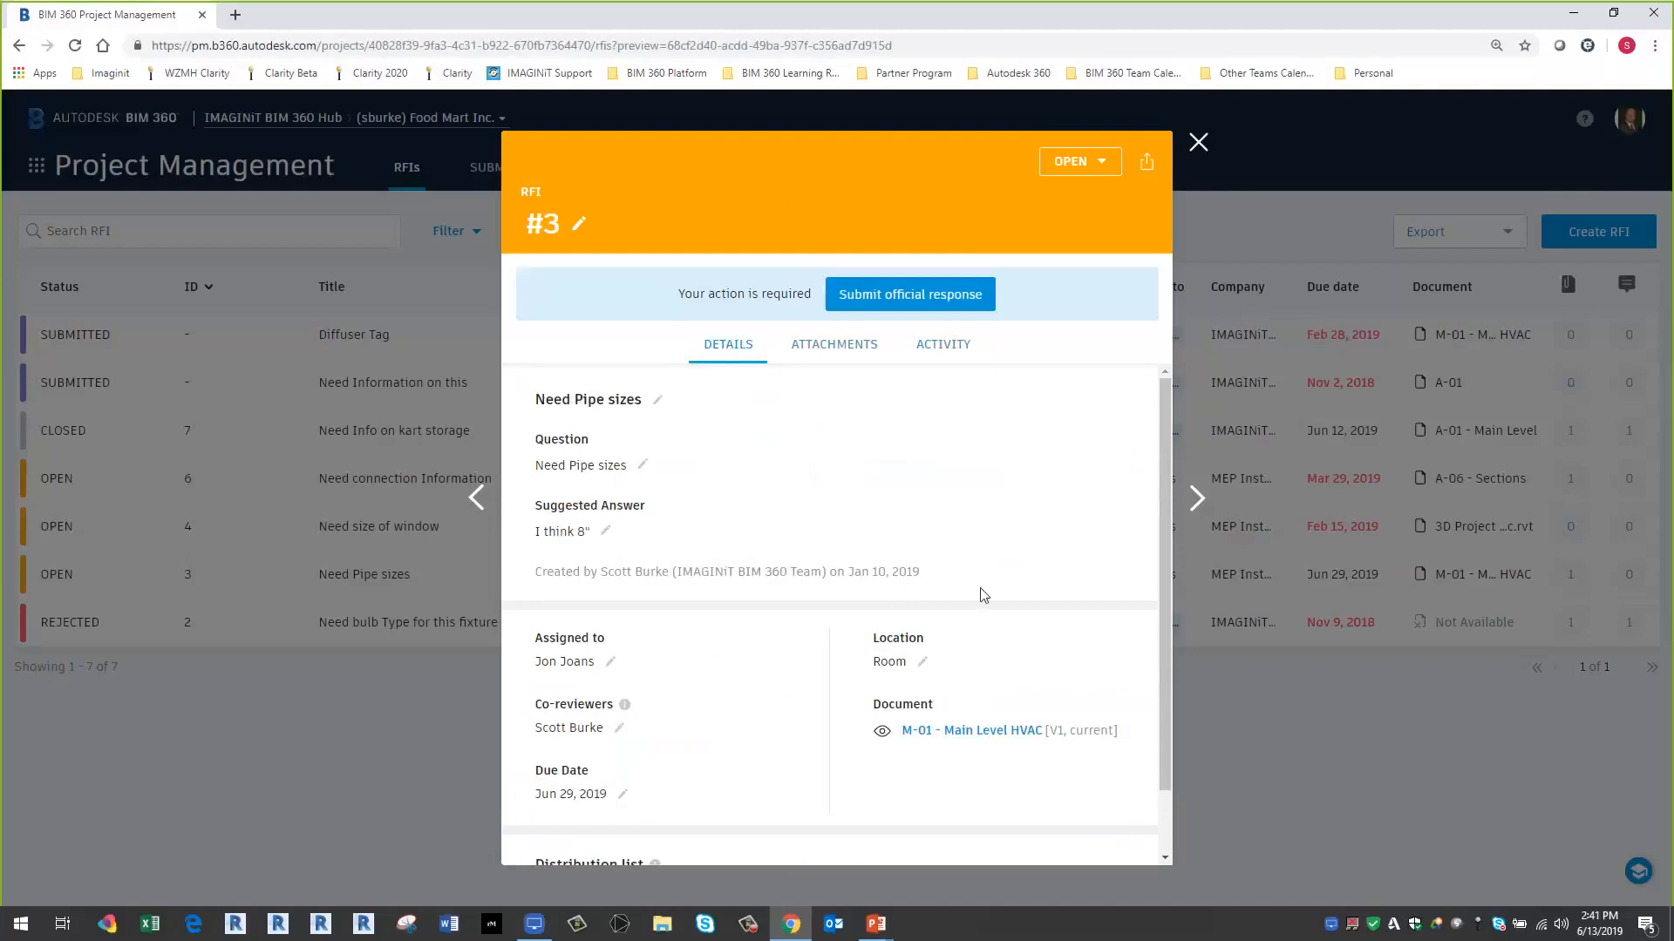
{"action": "left_click", "coordinate": [934, 296]}
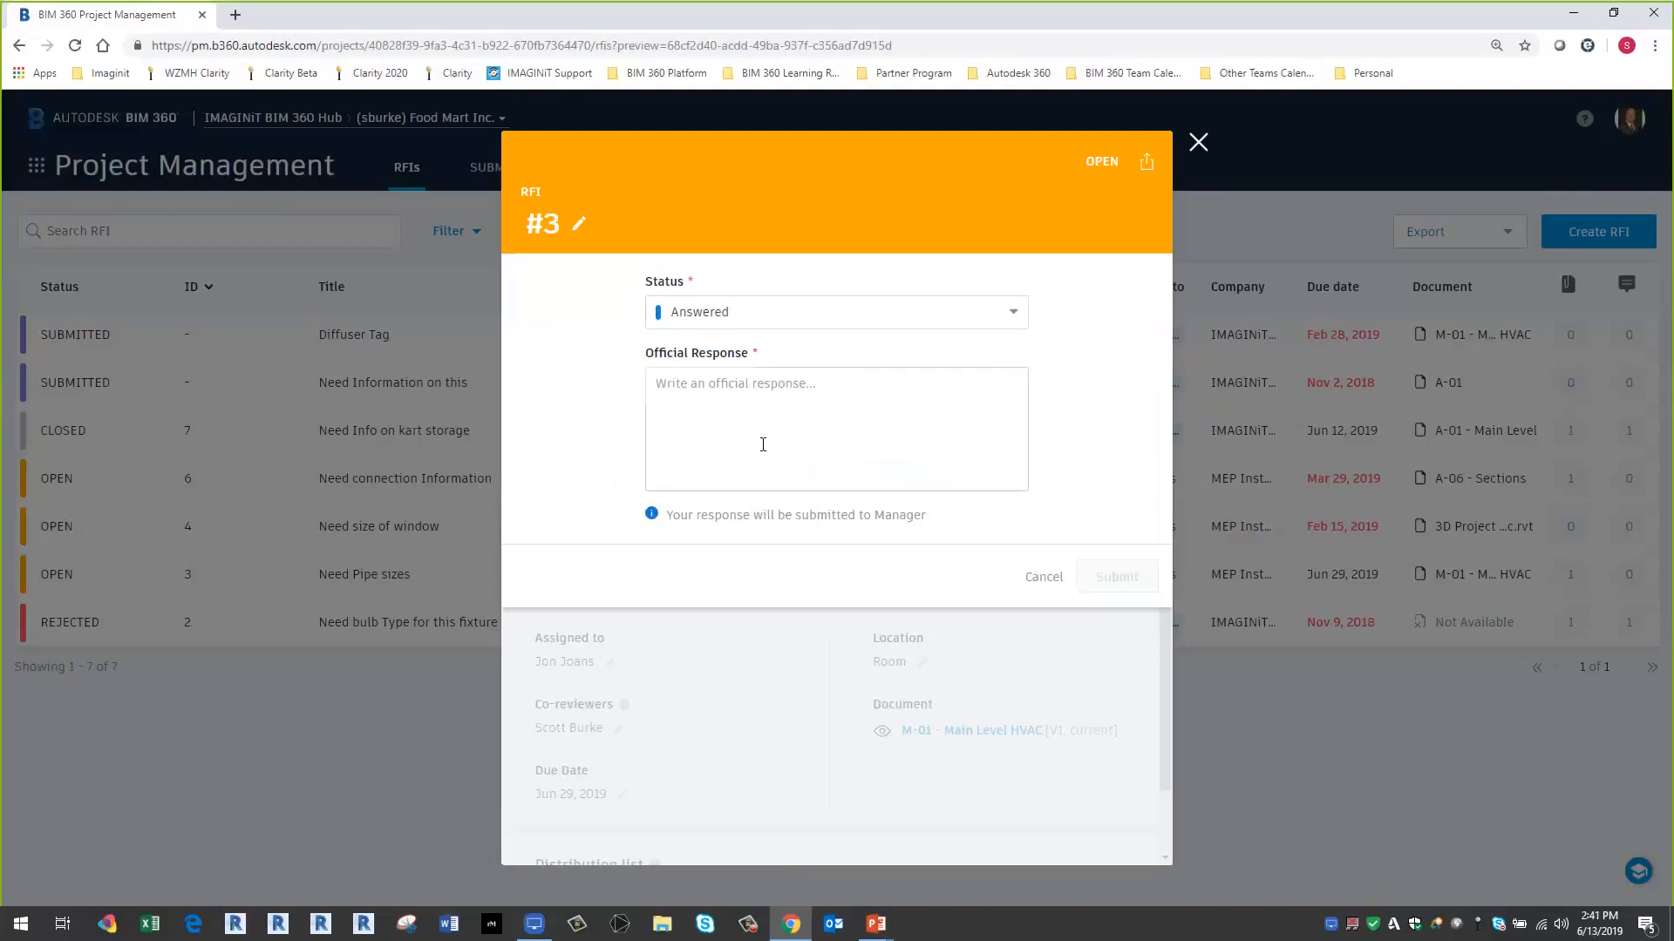
{"action": "left_click", "coordinate": [1044, 579]}
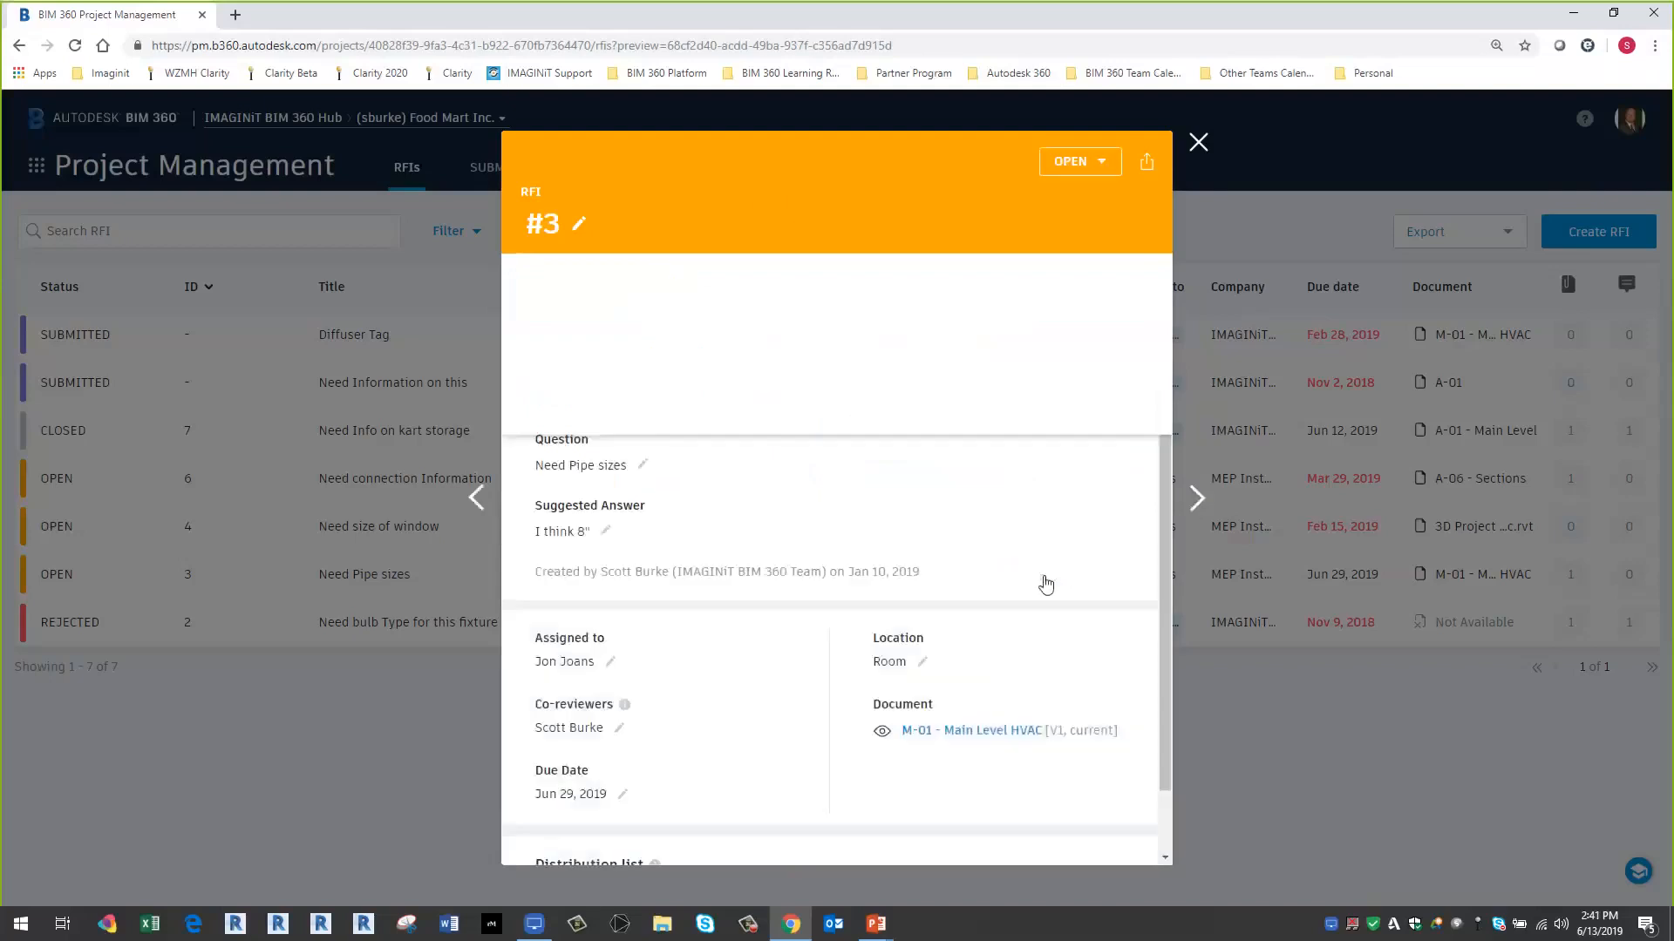
{"action": "left_click", "coordinate": [1198, 142]}
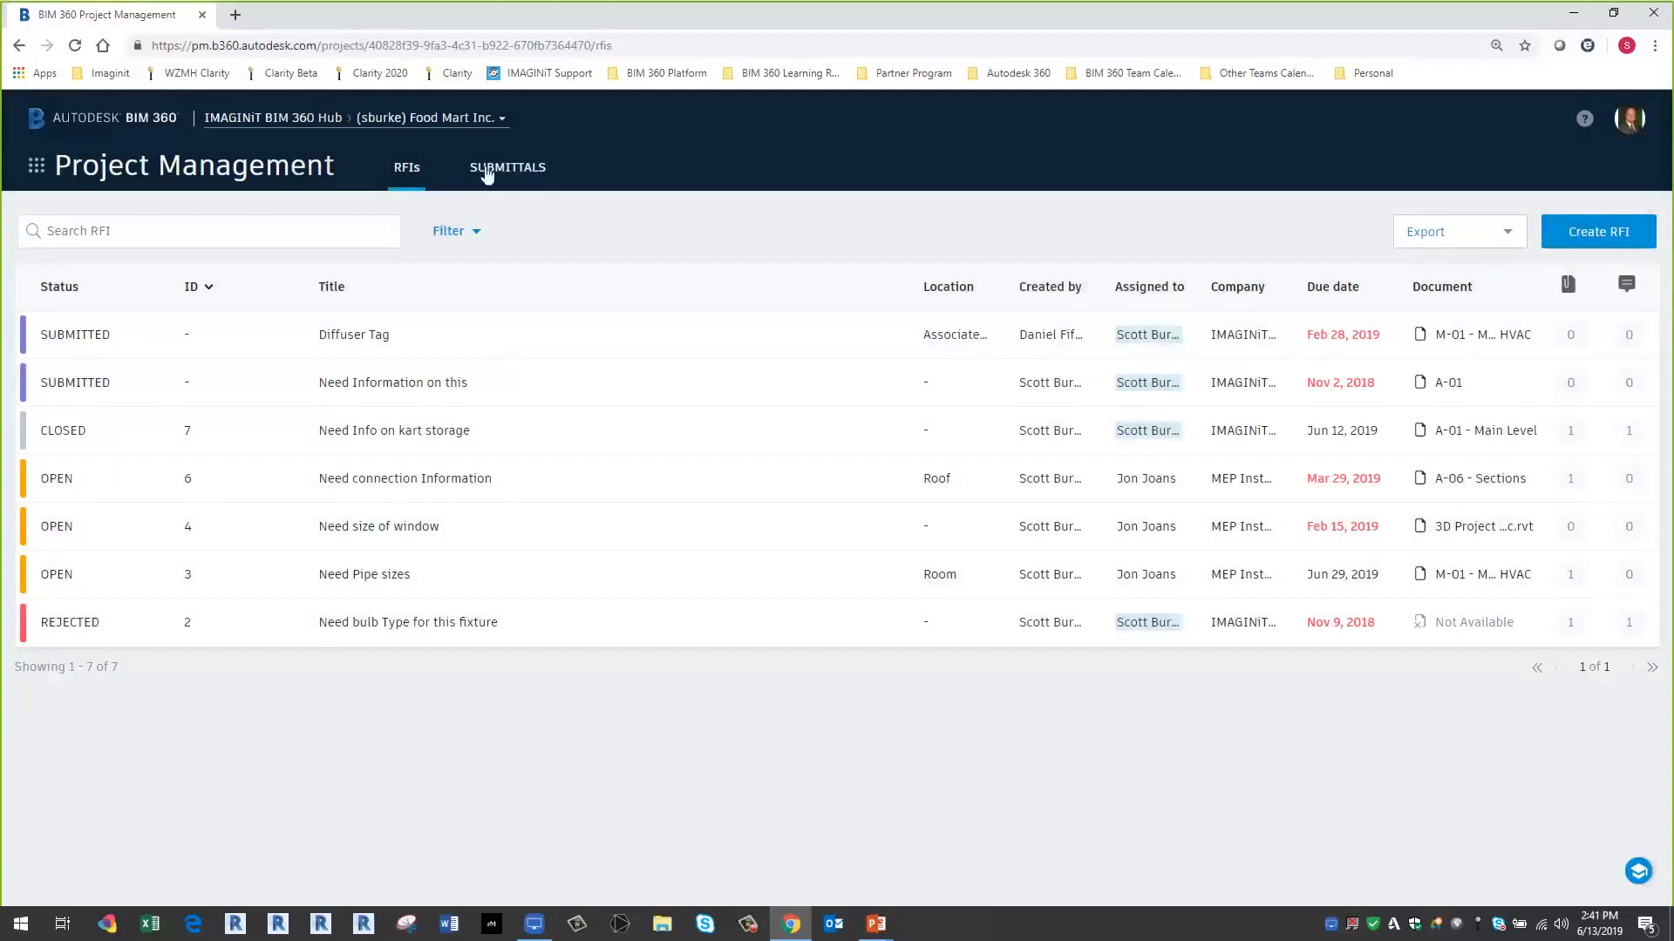
- Open the project's submittals and look through the list of spec sections
{"action": "left_click", "coordinate": [492, 169]}
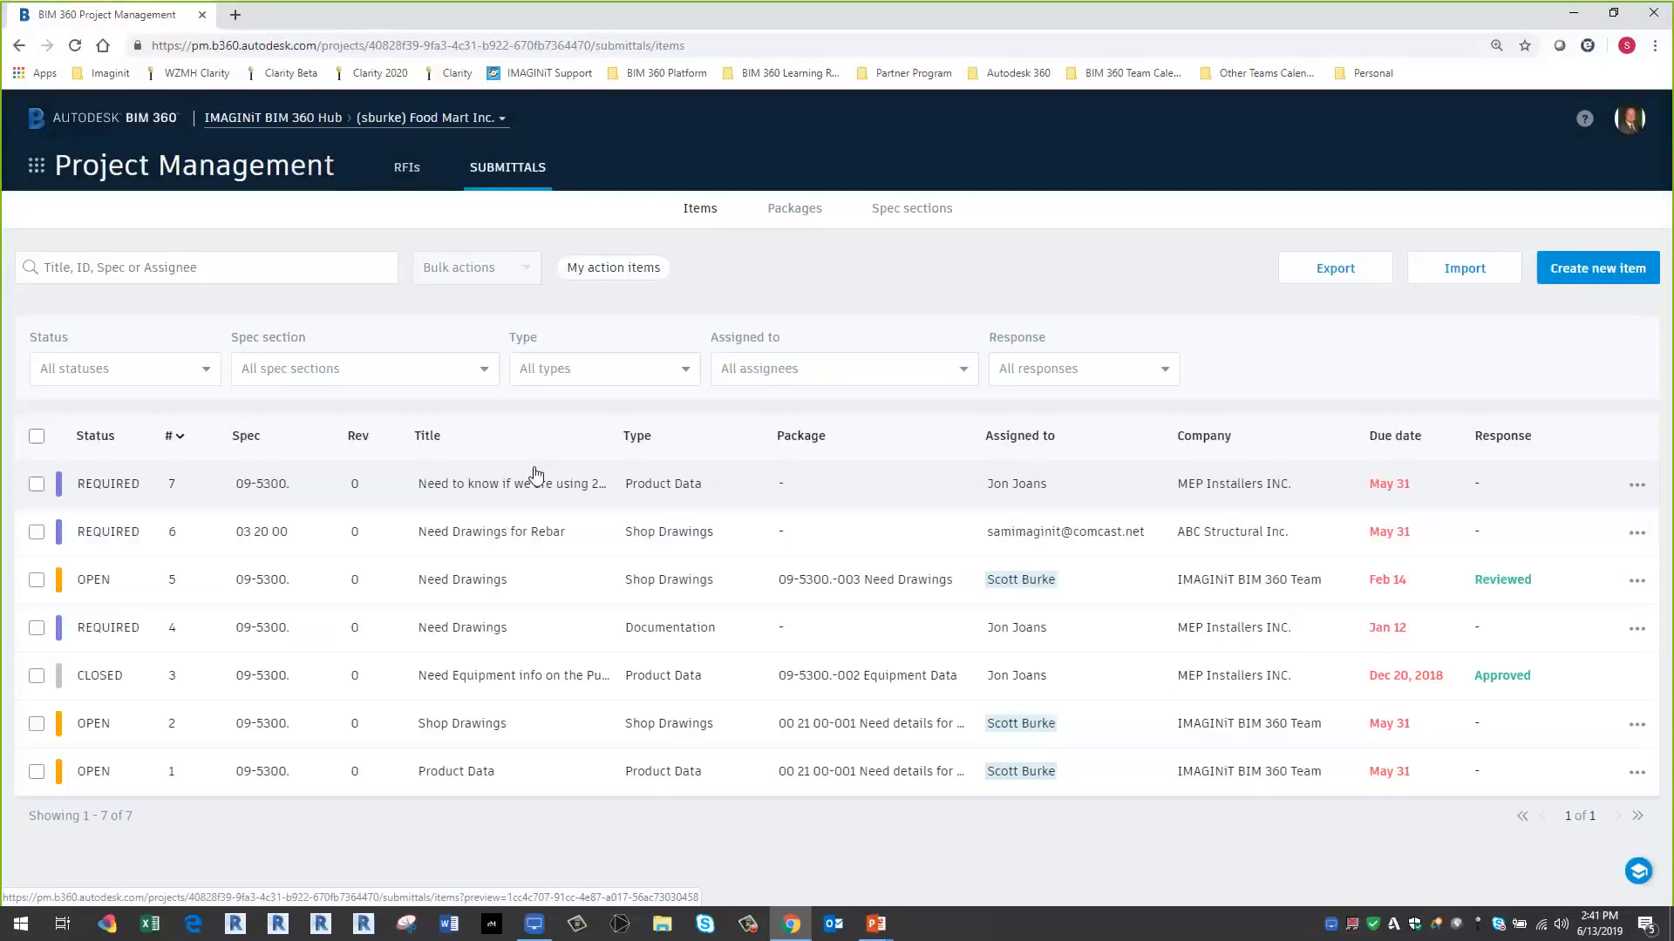
{"action": "left_click", "coordinate": [920, 214]}
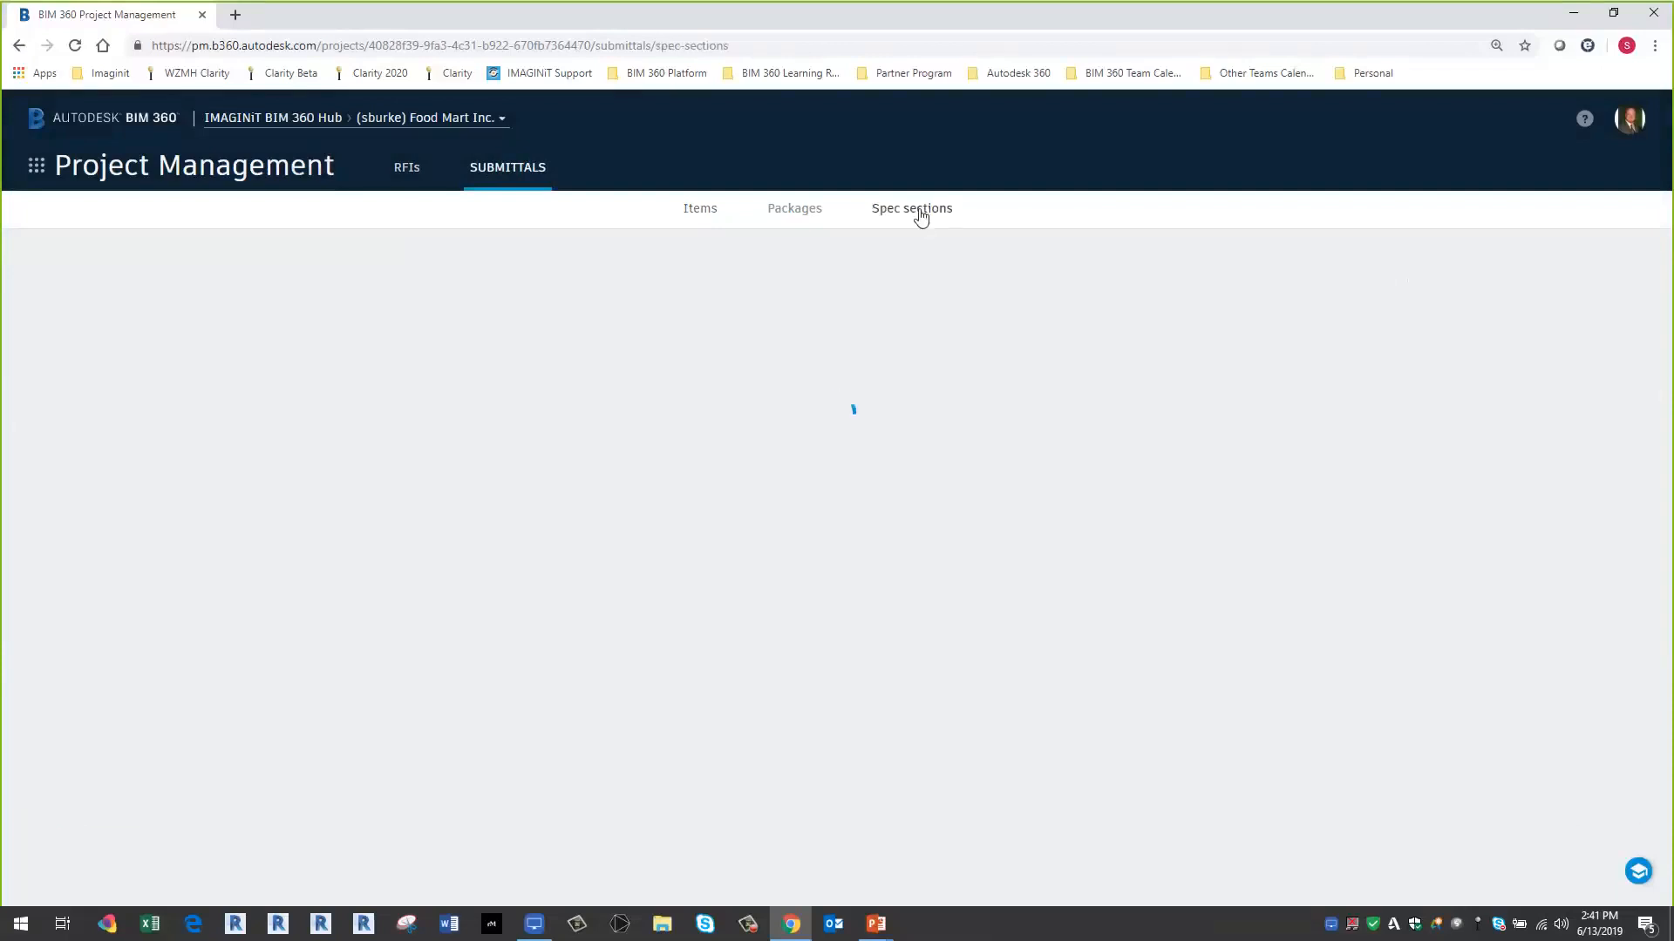
{"action": "scroll", "coordinate": [541, 560], "scroll_direction": "down", "scroll_amount": 5}
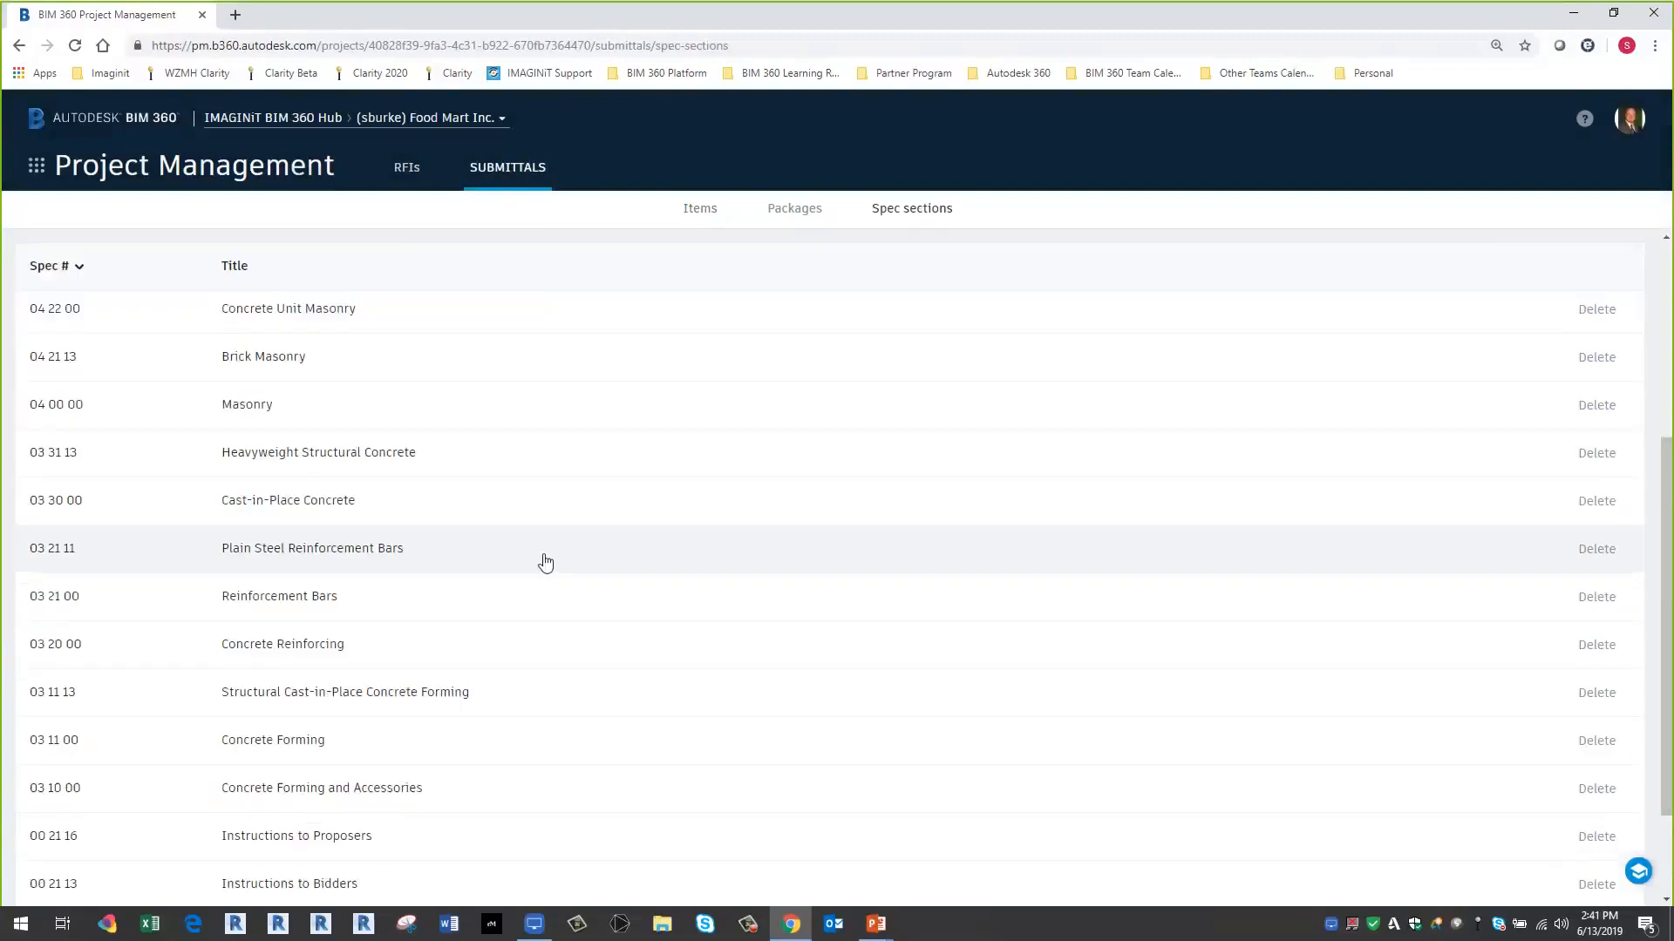
{"action": "scroll", "coordinate": [527, 643], "scroll_direction": "up", "scroll_amount": 5}
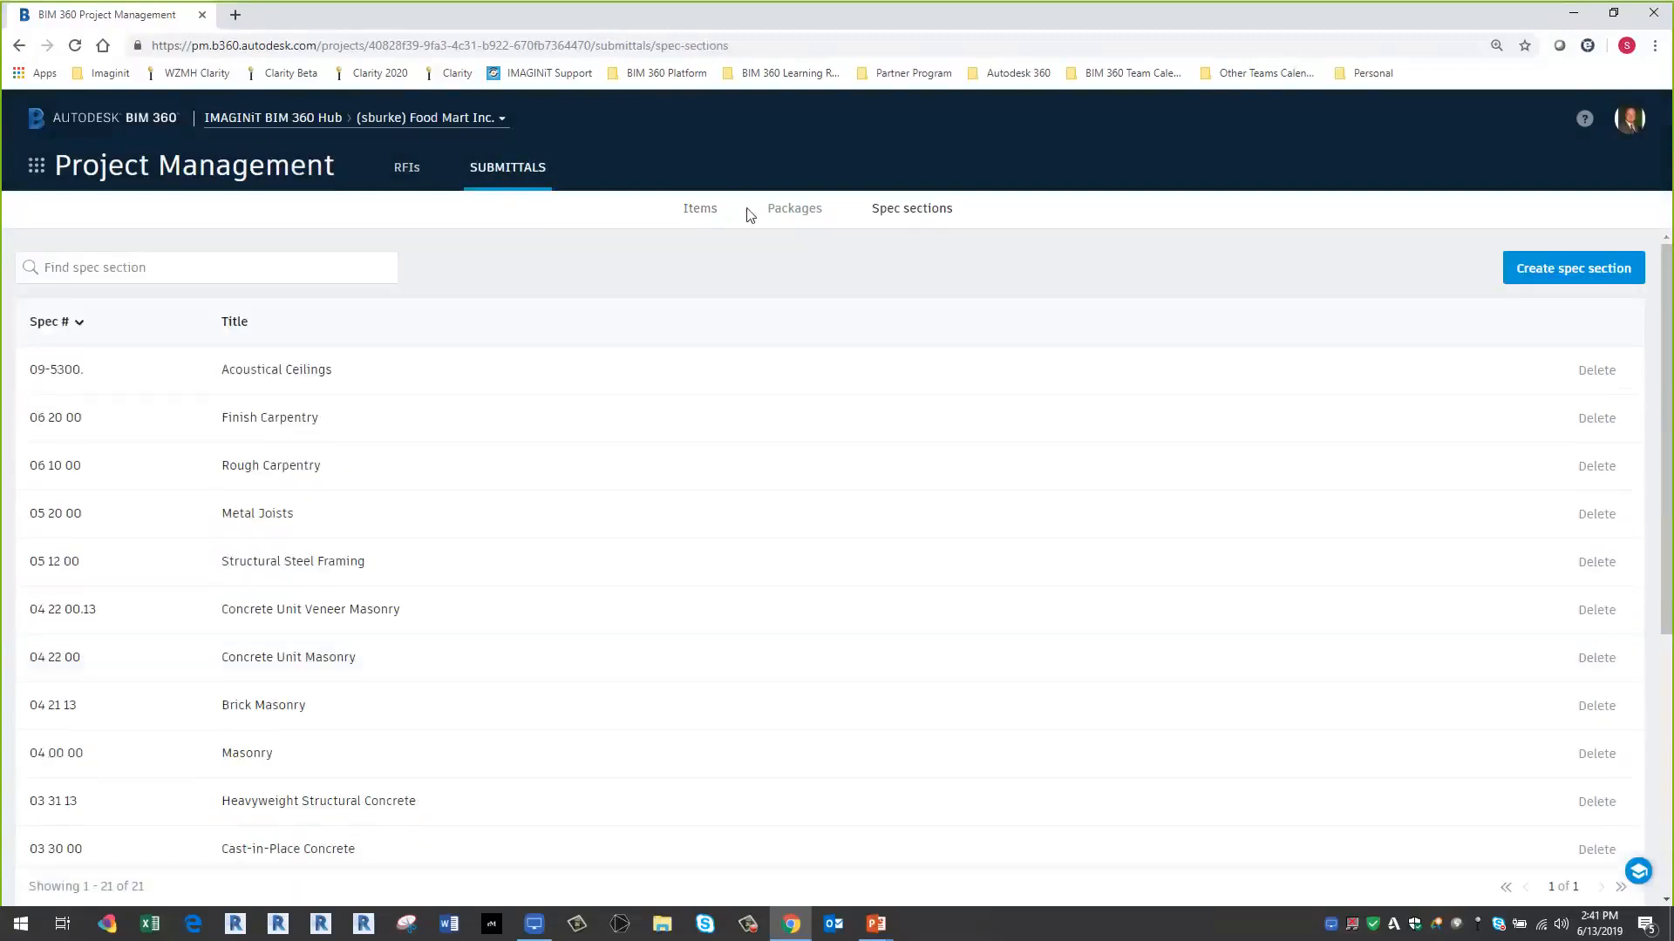
- Open the submittal items list, review the overview of item 2, Shop Drawings, and close it
{"action": "left_click", "coordinate": [700, 212]}
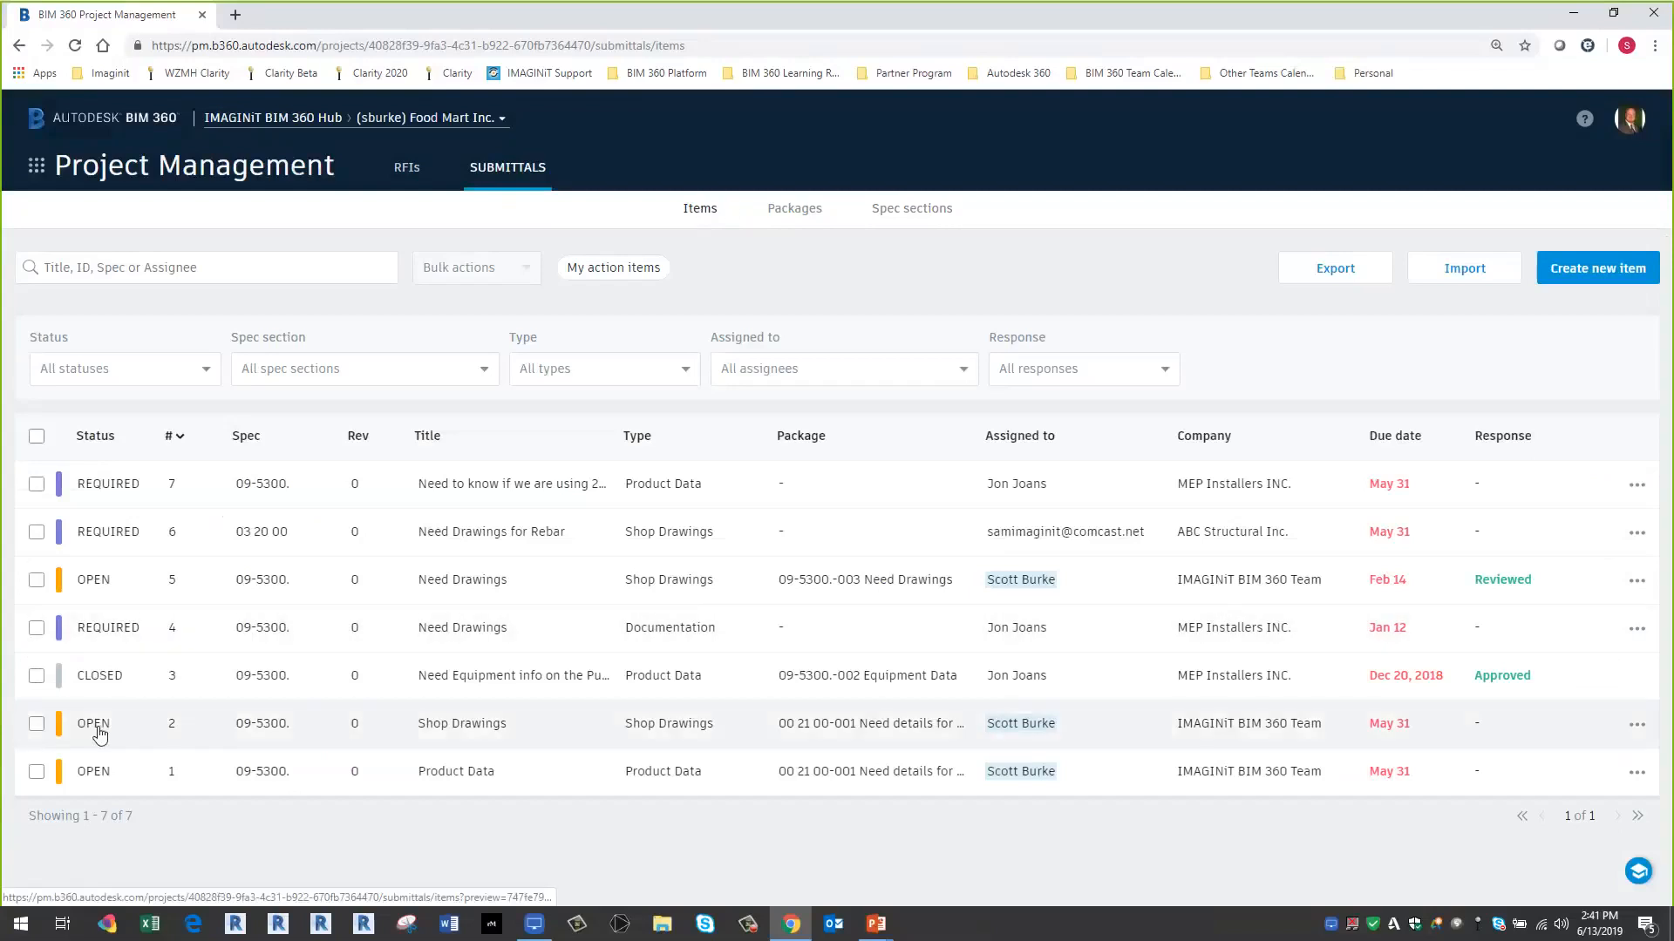
{"action": "left_click", "coordinate": [99, 735]}
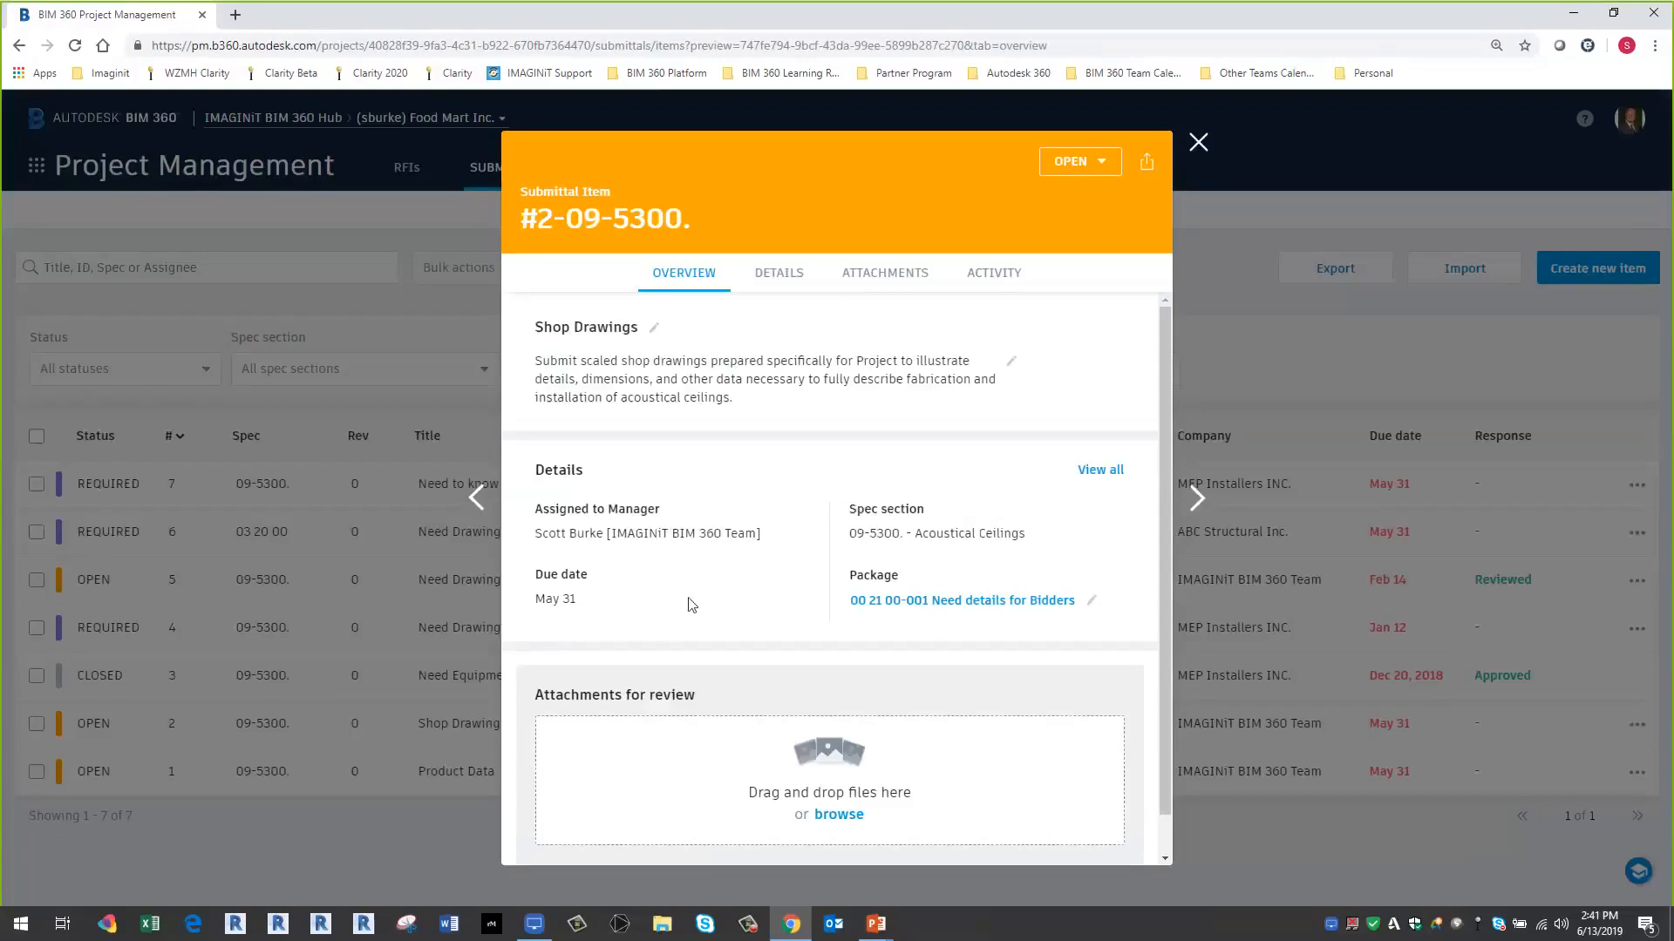
{"action": "scroll", "coordinate": [691, 604], "scroll_direction": "down", "scroll_amount": 1}
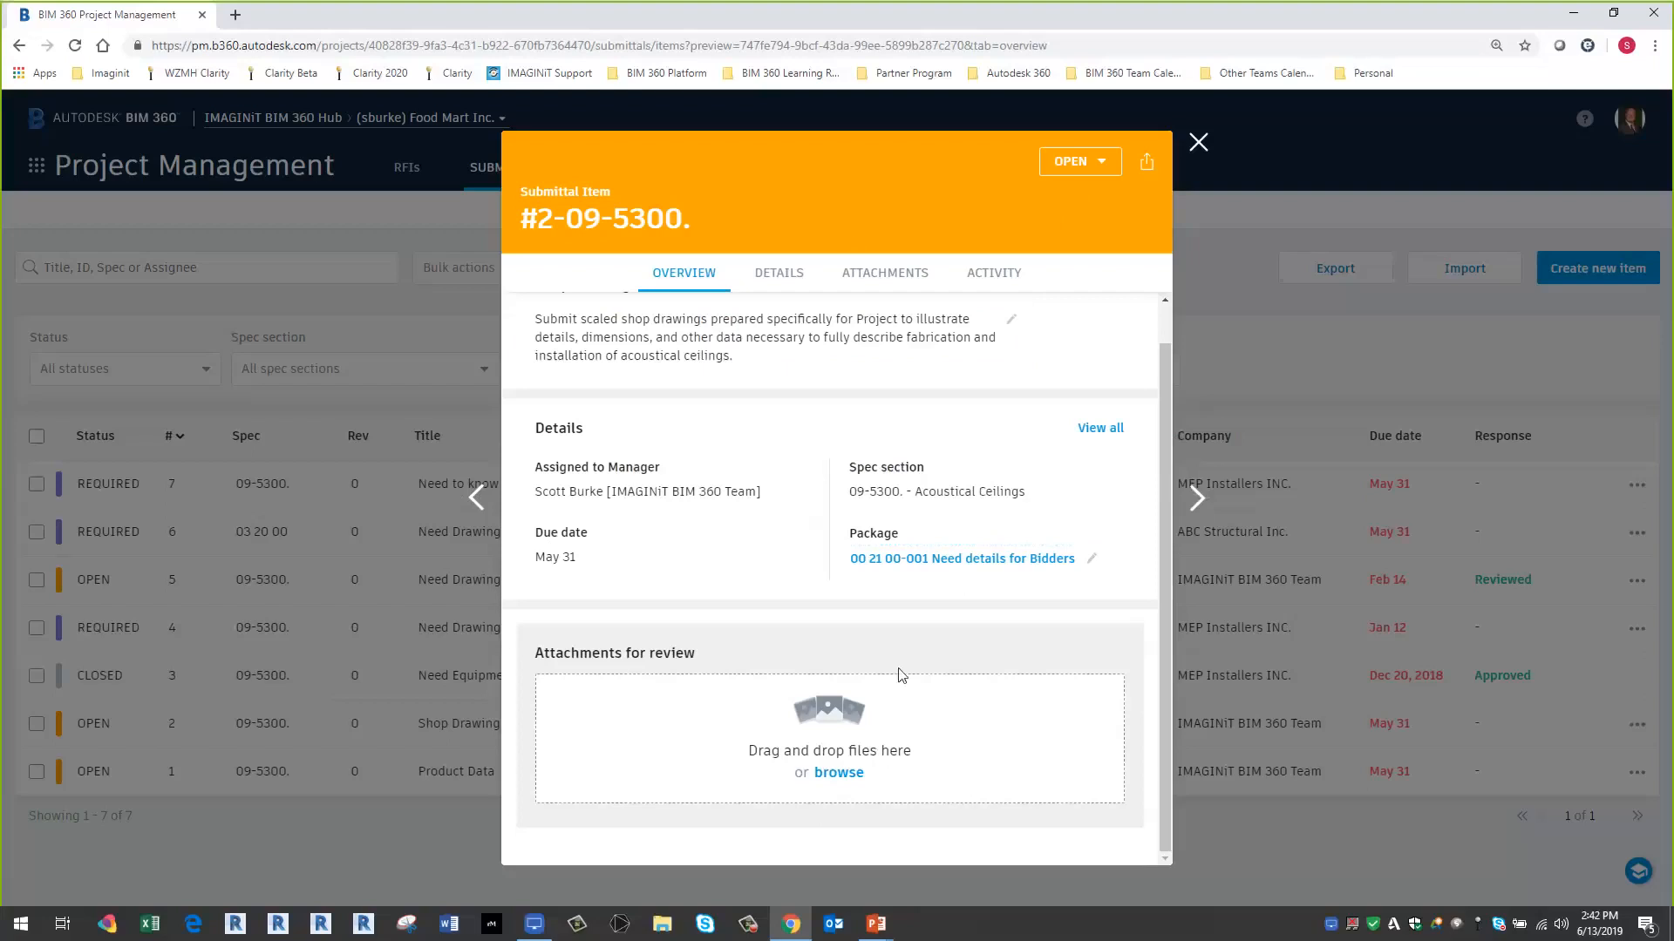
{"action": "left_click", "coordinate": [1198, 142]}
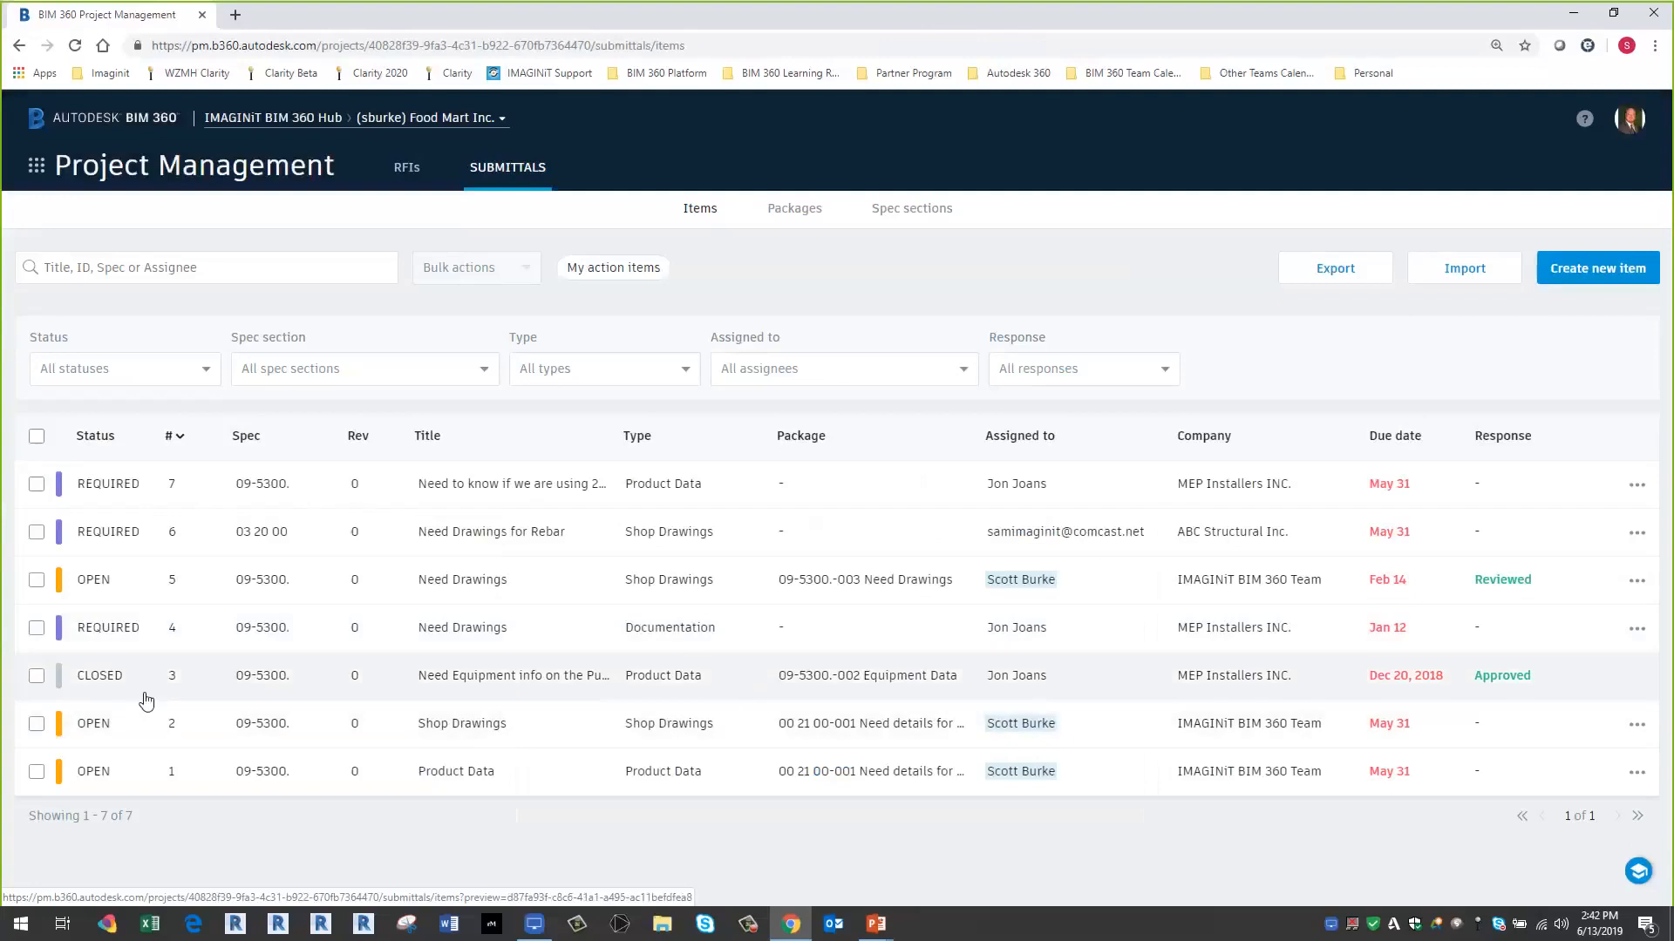
- Select submittal items 1 and 2 and view the available bulk actions without applying one
{"action": "left_click", "coordinate": [35, 724]}
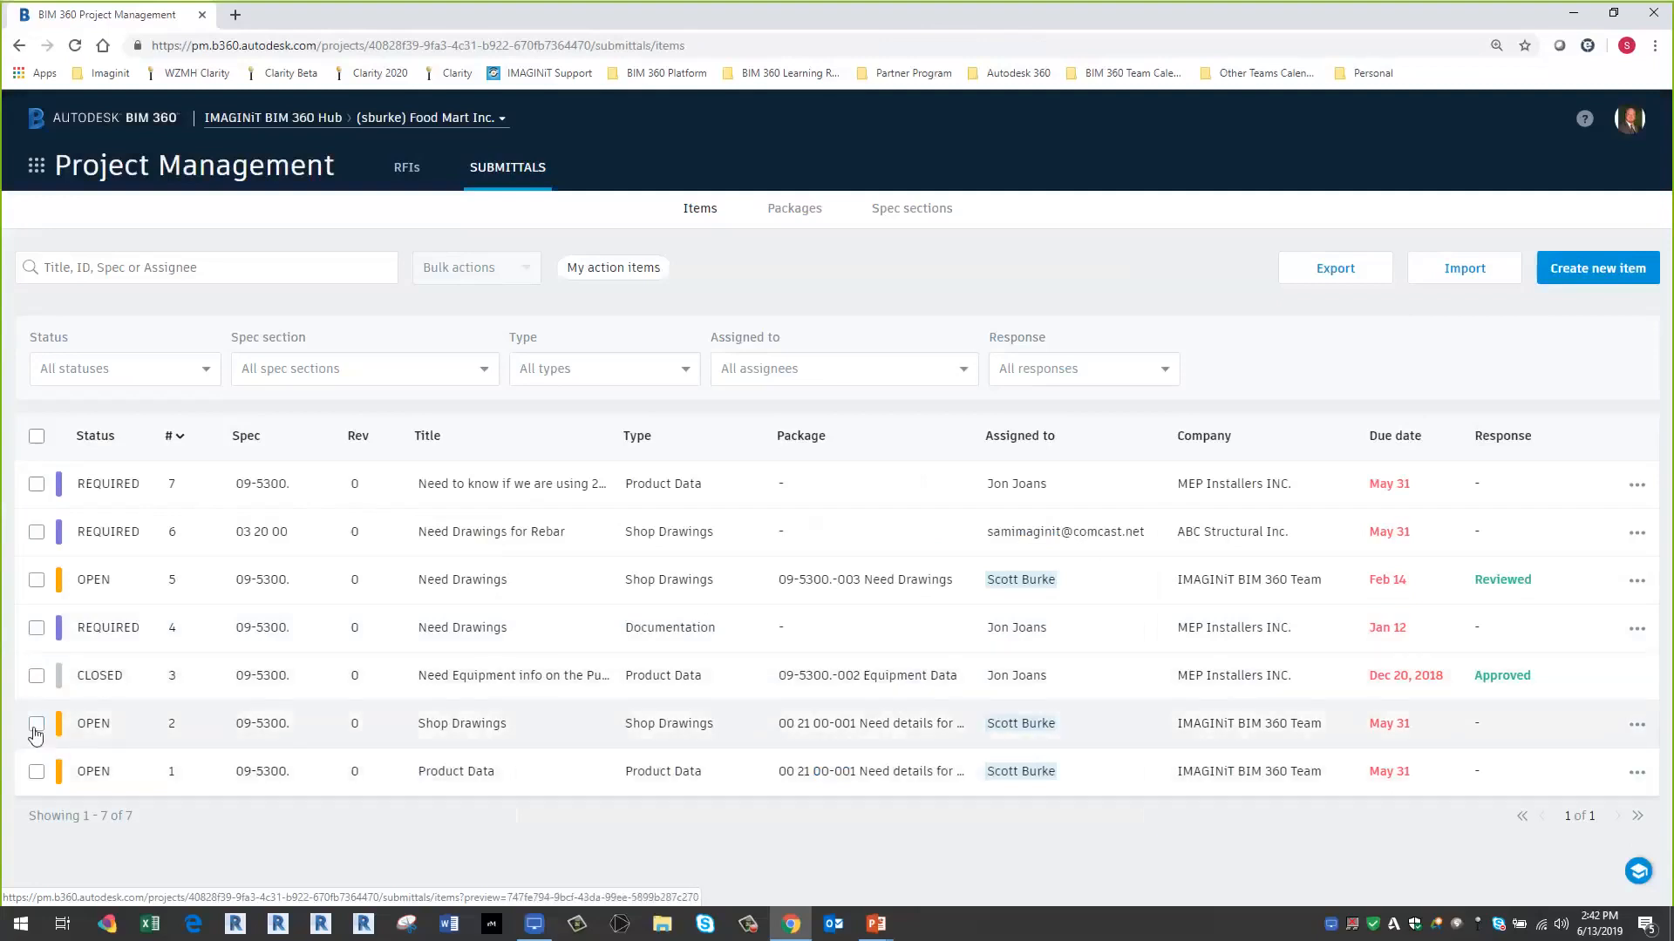
{"action": "left_click", "coordinate": [37, 772]}
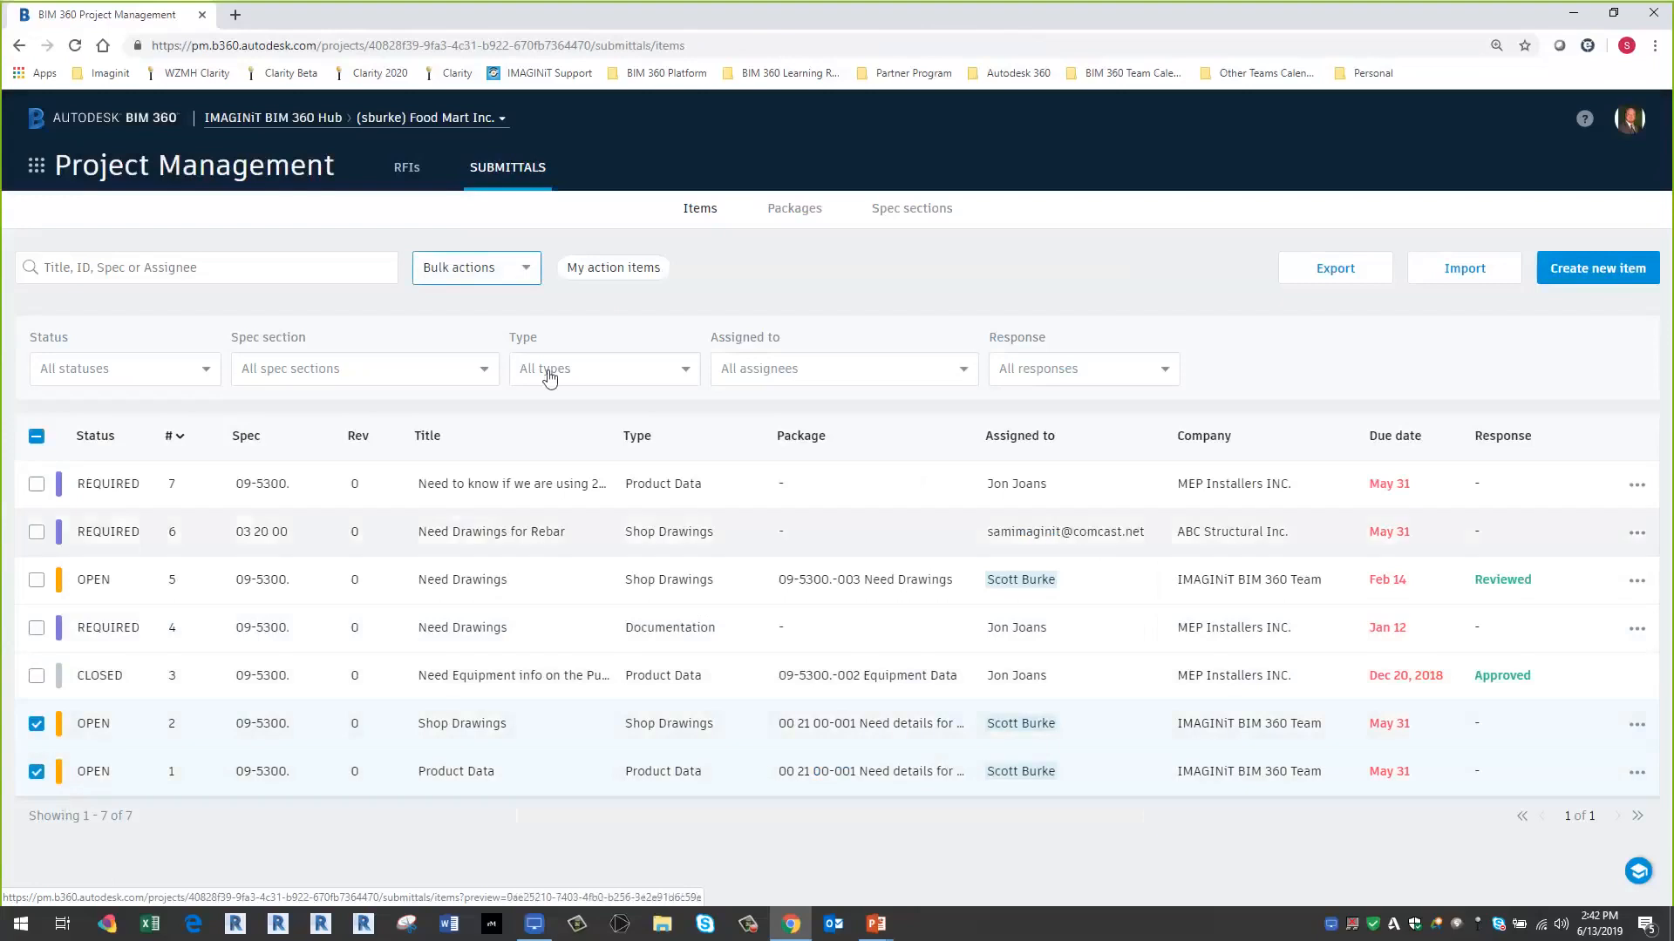
{"action": "left_click", "coordinate": [455, 267]}
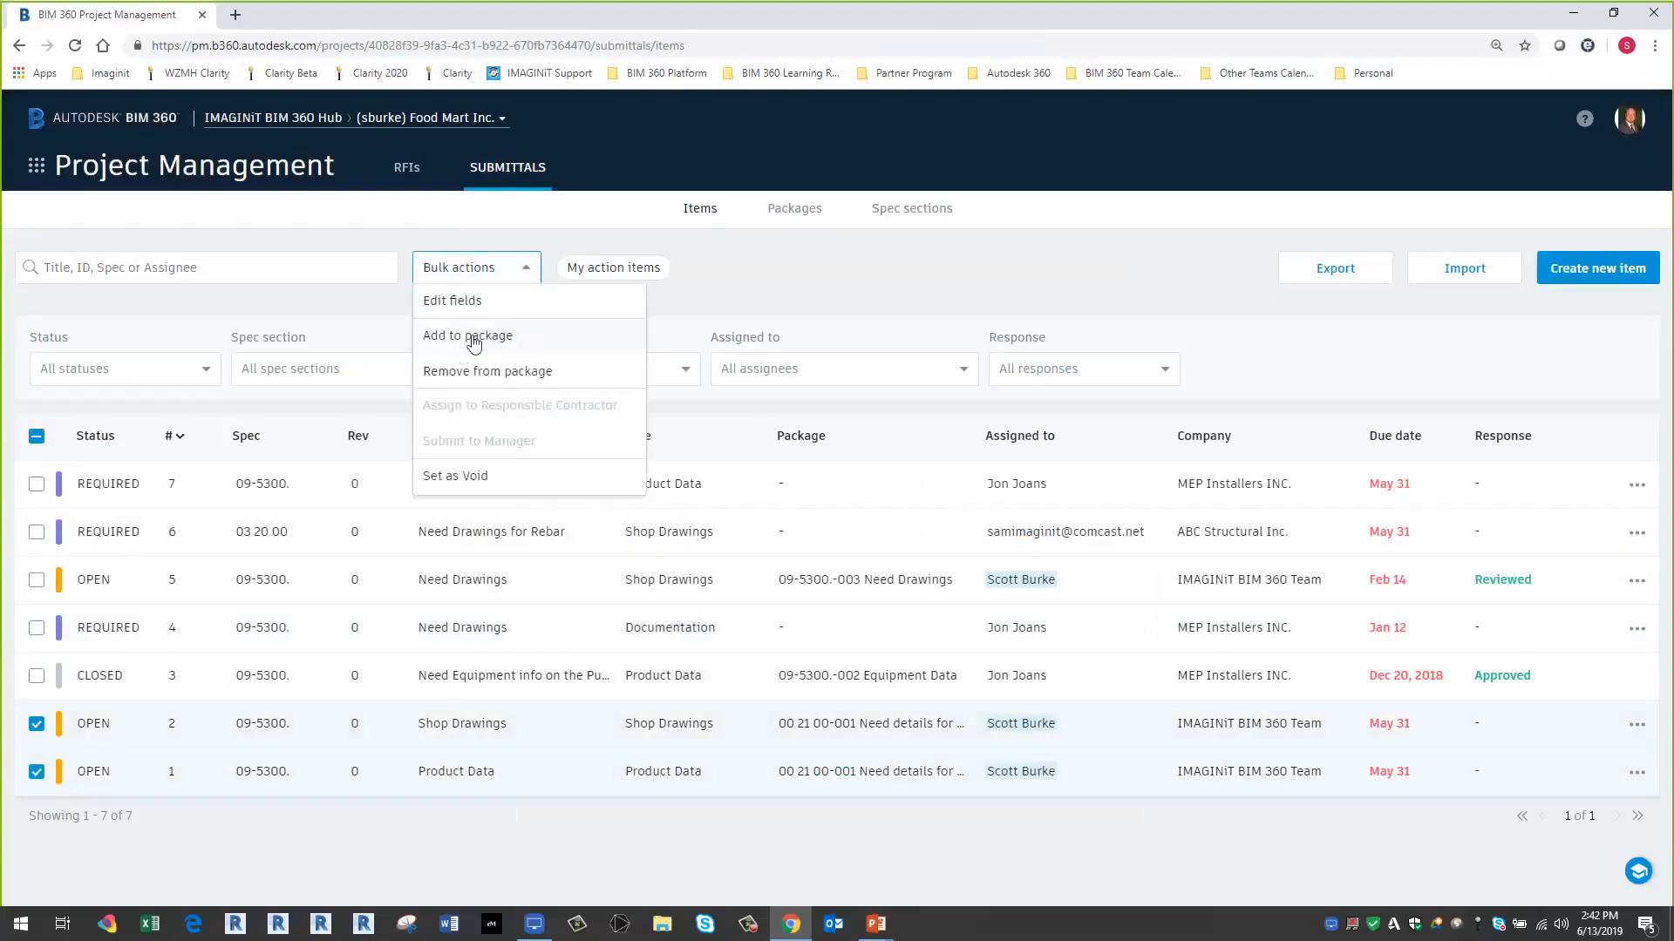
{"action": "left_click", "coordinate": [966, 289]}
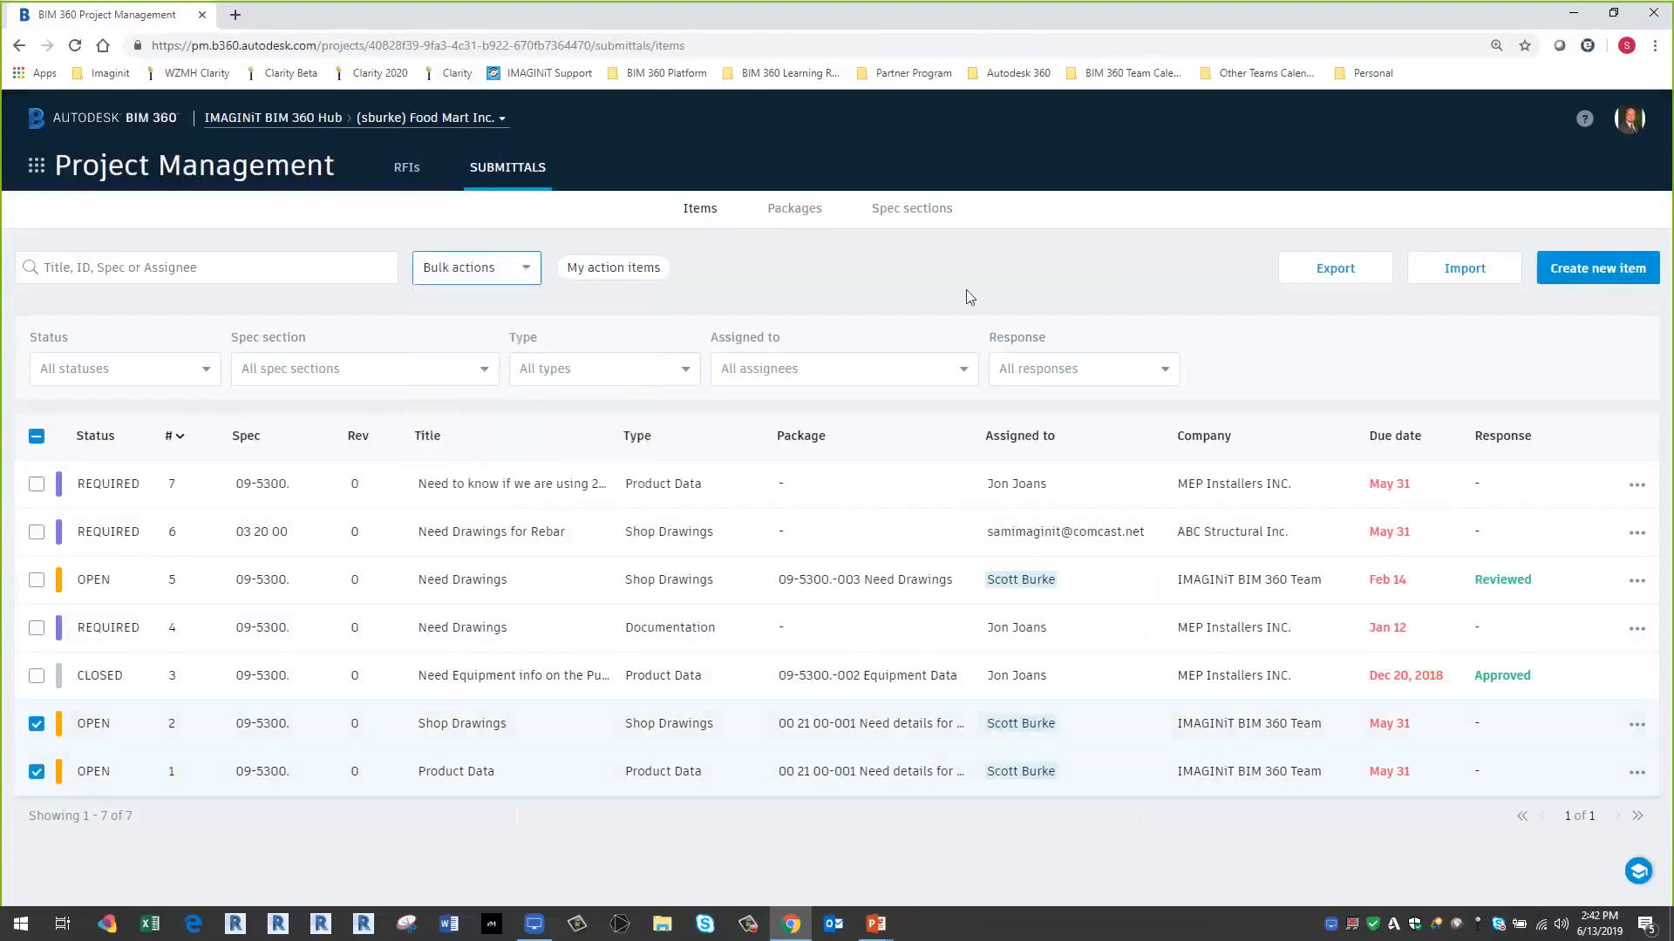
- Open the submittal package Need details for Bidders, view its submission options without submitting, and return to the package log
{"action": "left_click", "coordinate": [791, 210]}
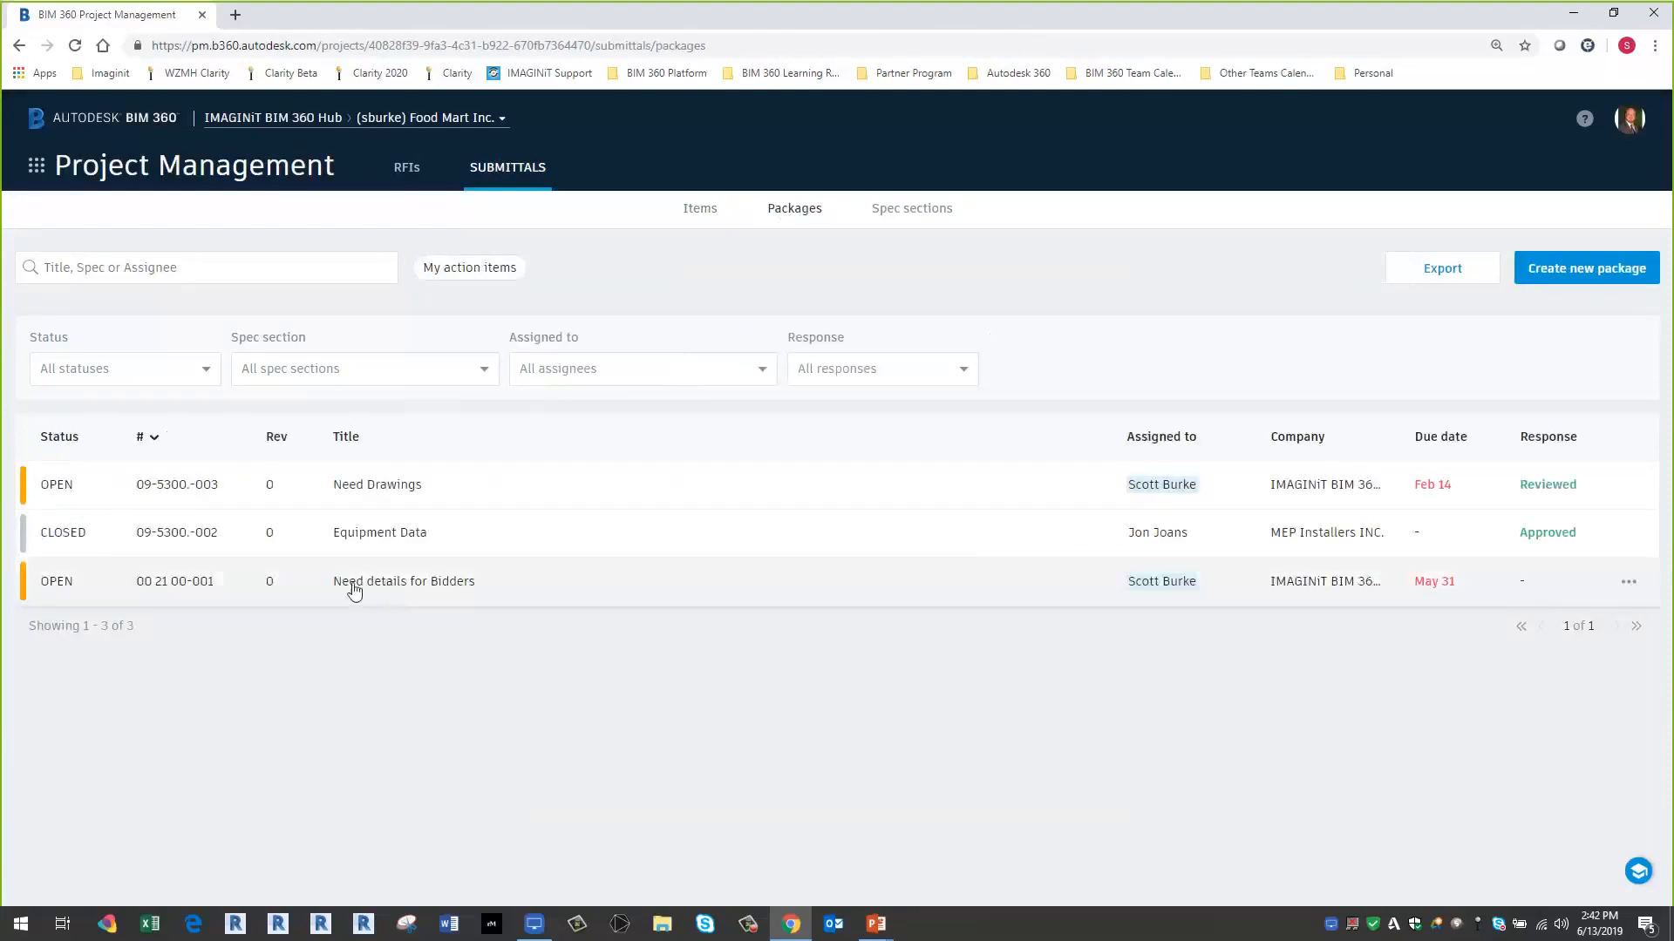
{"action": "left_click", "coordinate": [90, 582]}
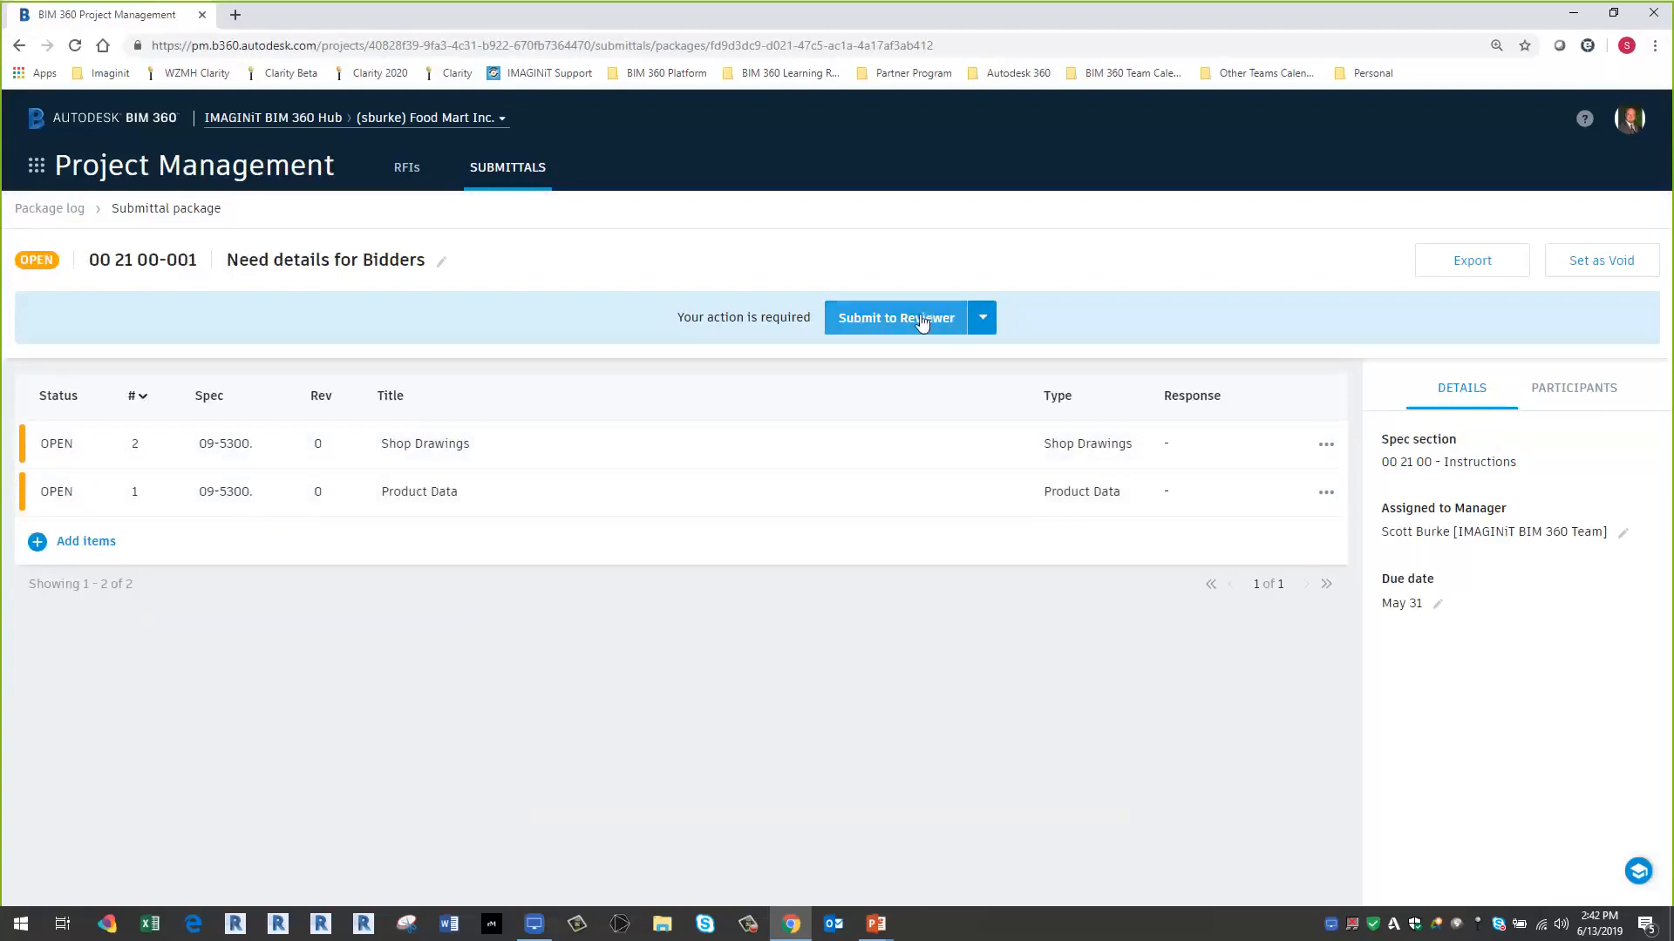
{"action": "left_click", "coordinate": [971, 325]}
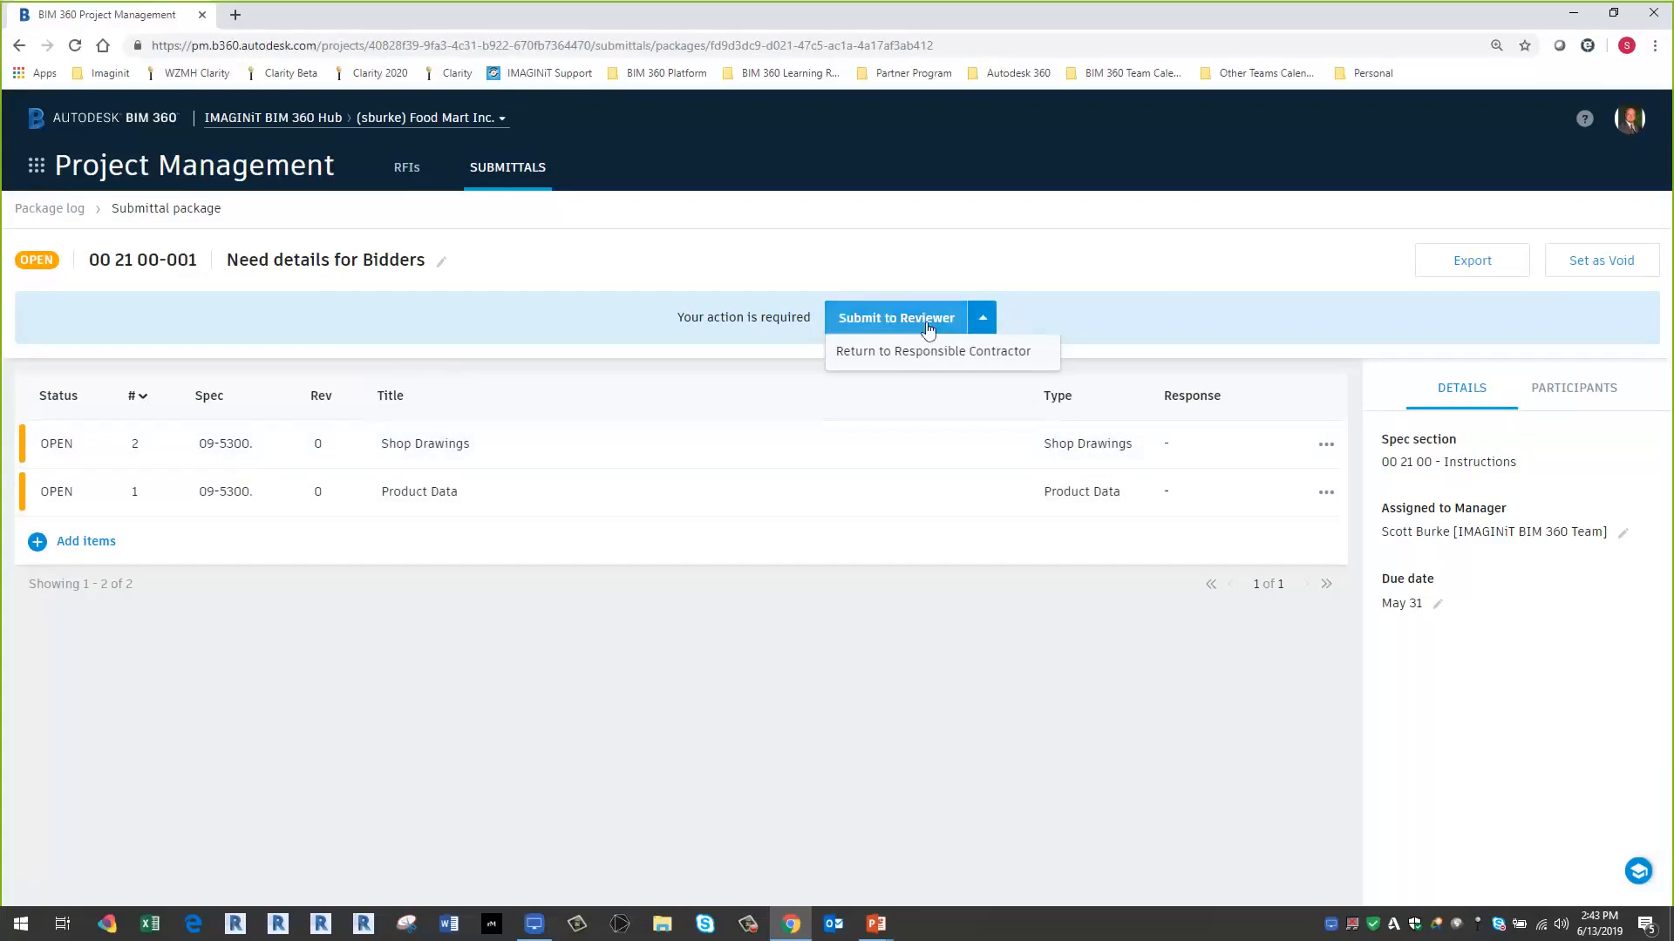
{"action": "left_click", "coordinate": [981, 318]}
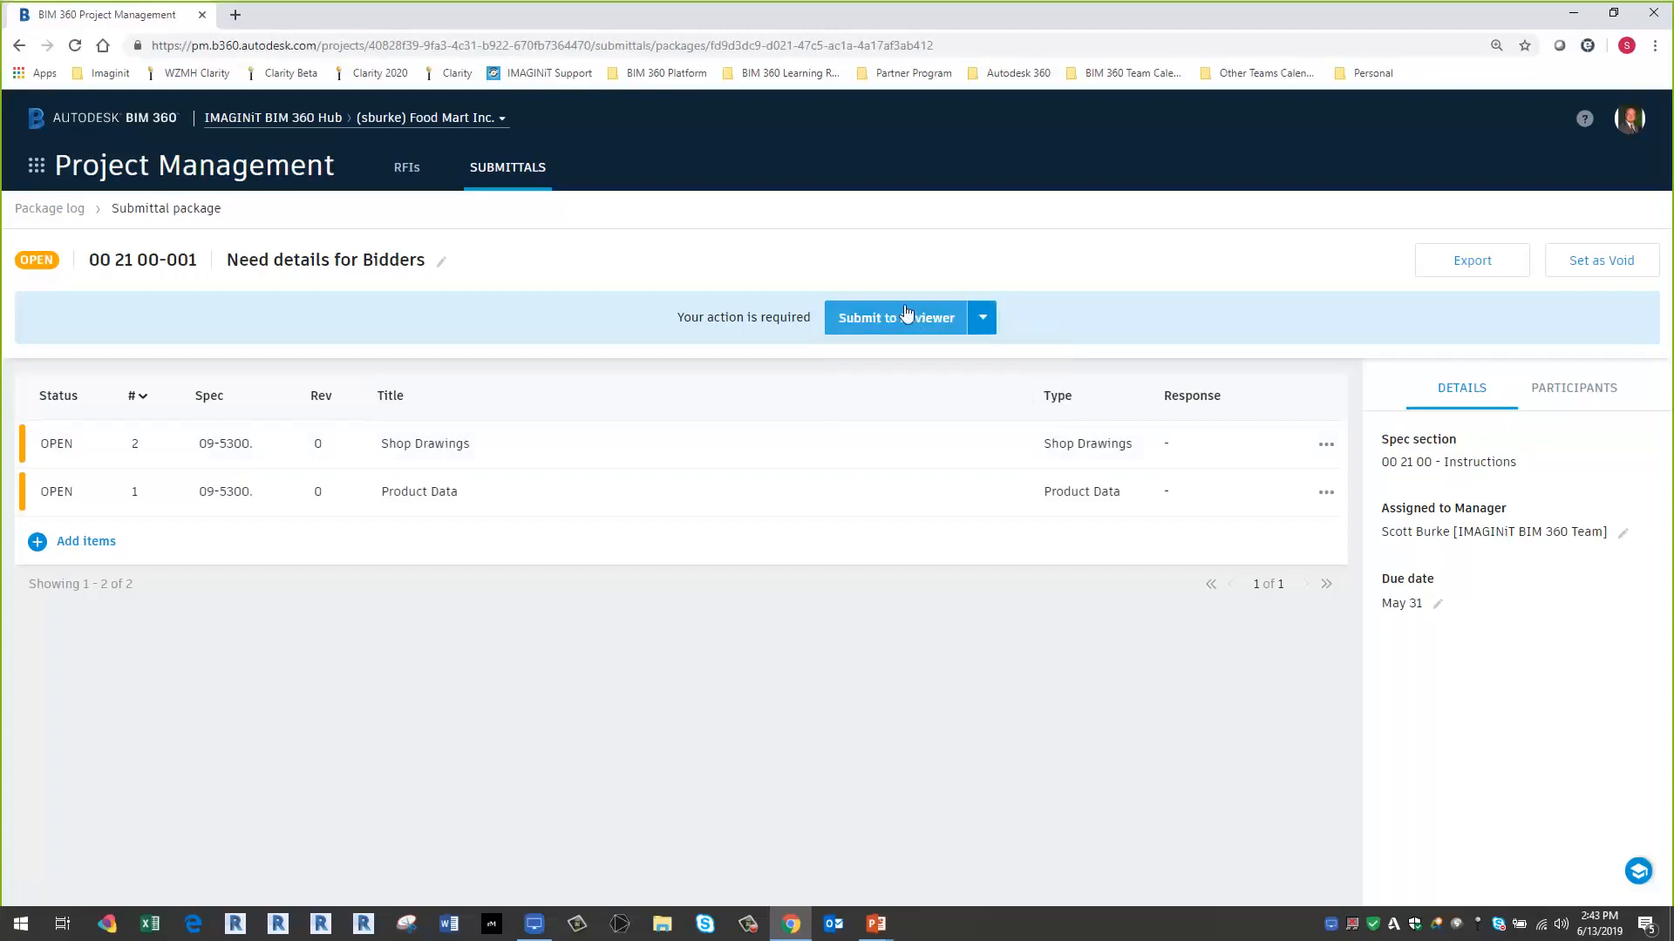
{"action": "left_click", "coordinate": [73, 212]}
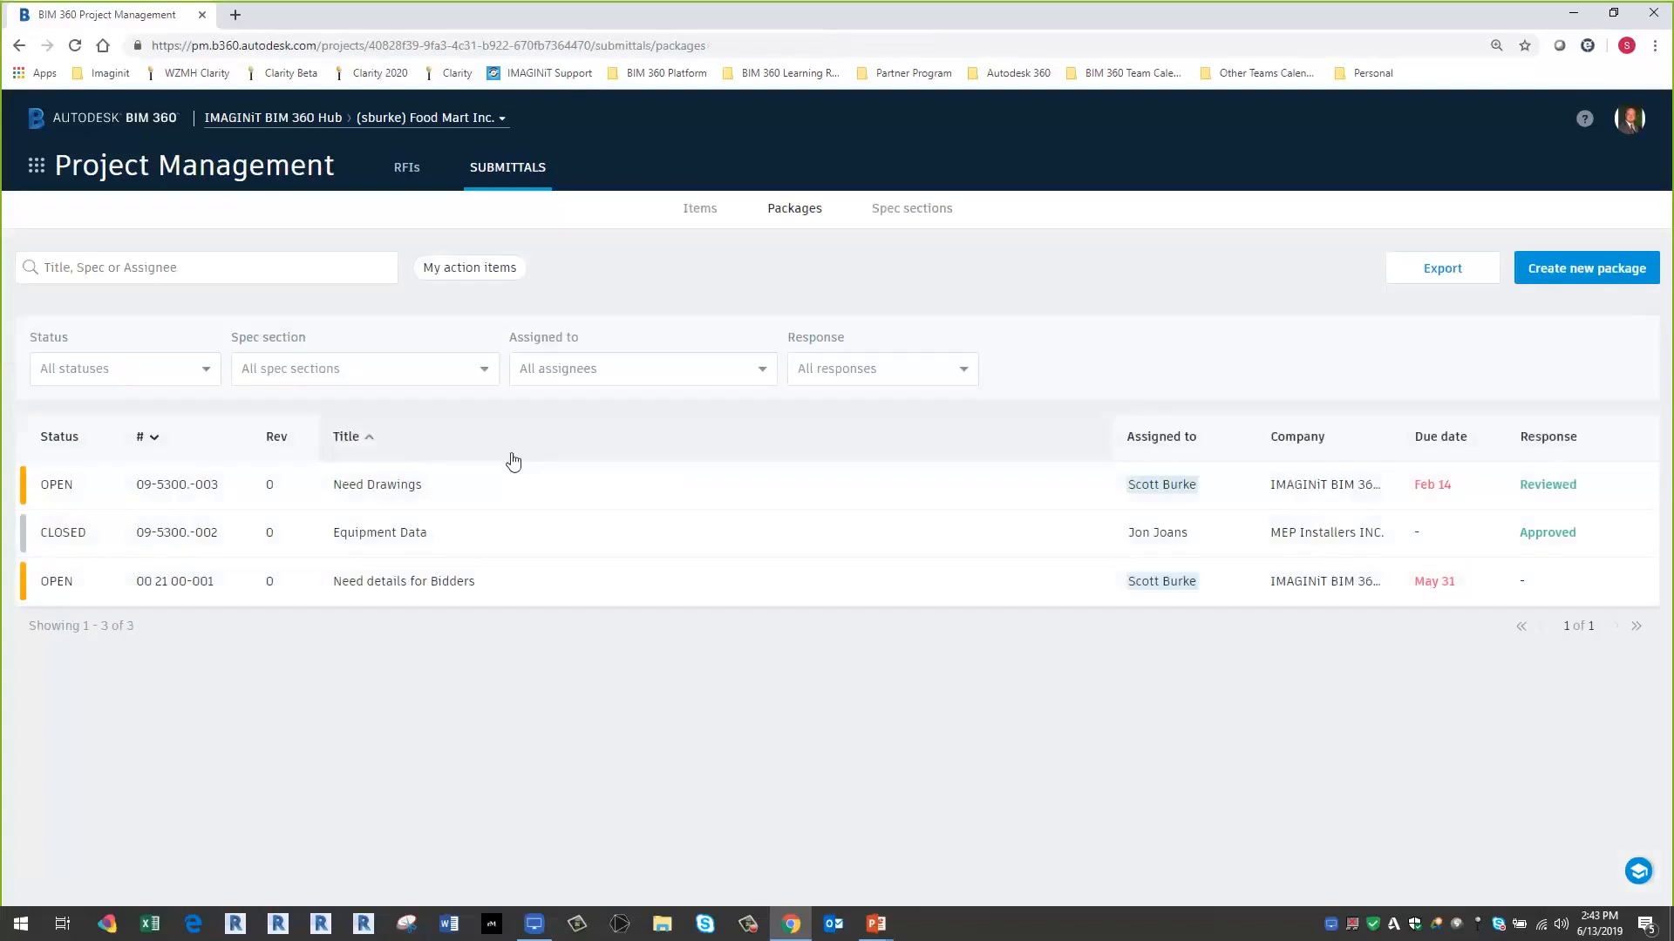
- Open the Equipment Data package, view its participants, and review the pump submittal item's details, attachments and activity history
{"action": "left_click", "coordinate": [87, 539]}
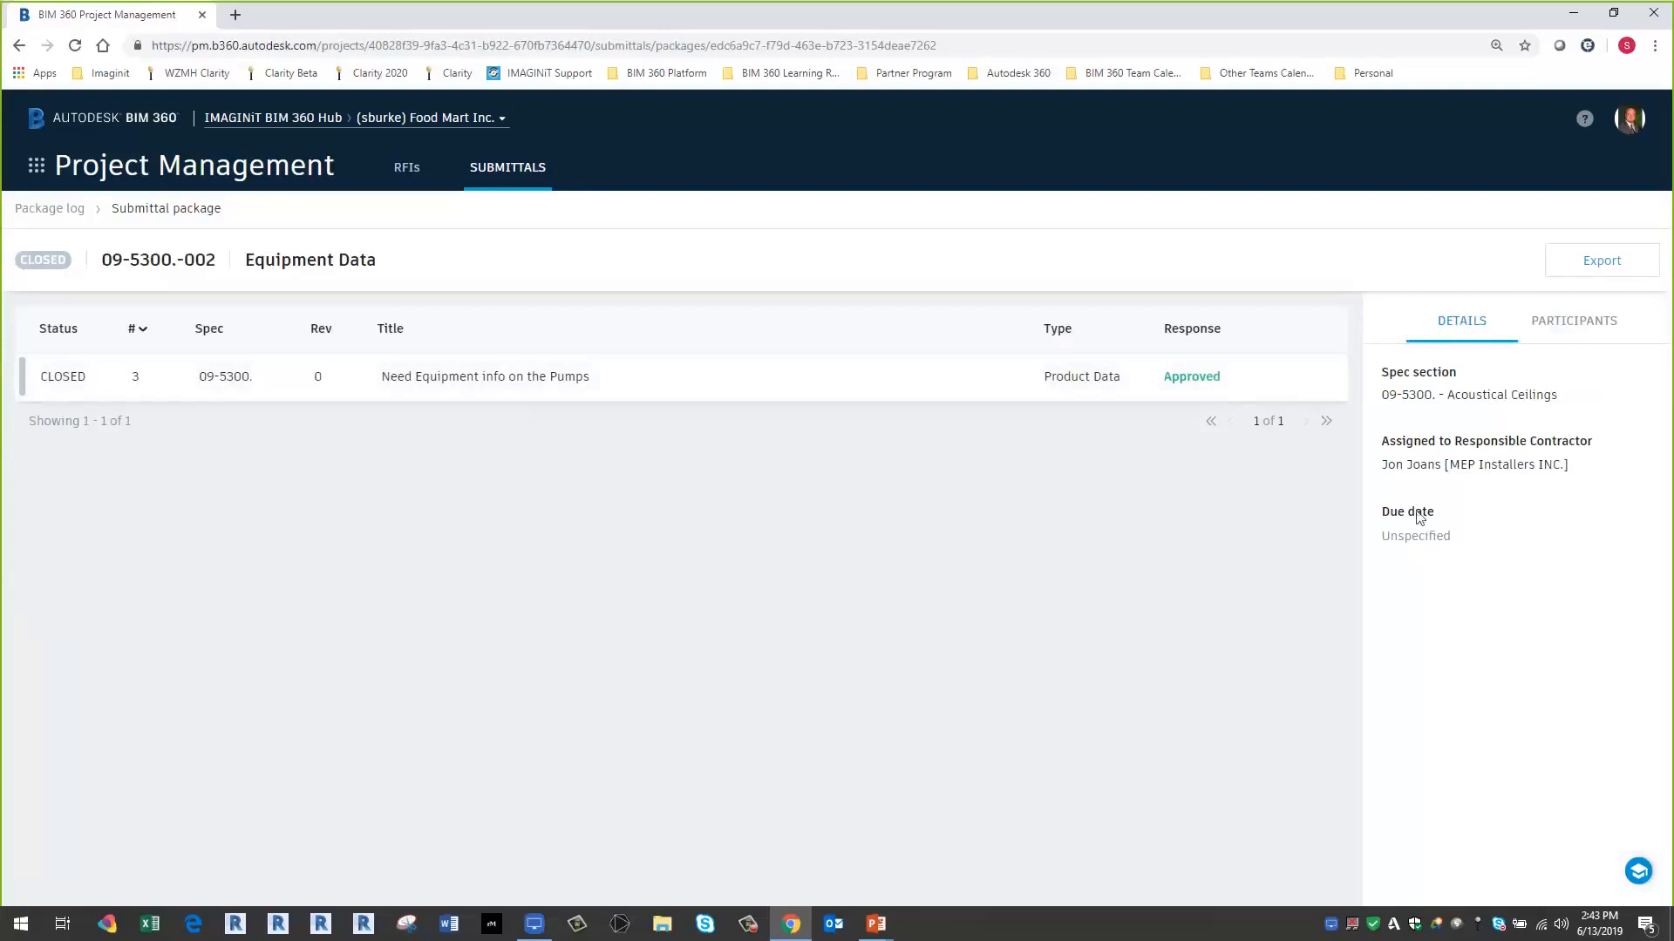
{"action": "left_click", "coordinate": [1577, 335]}
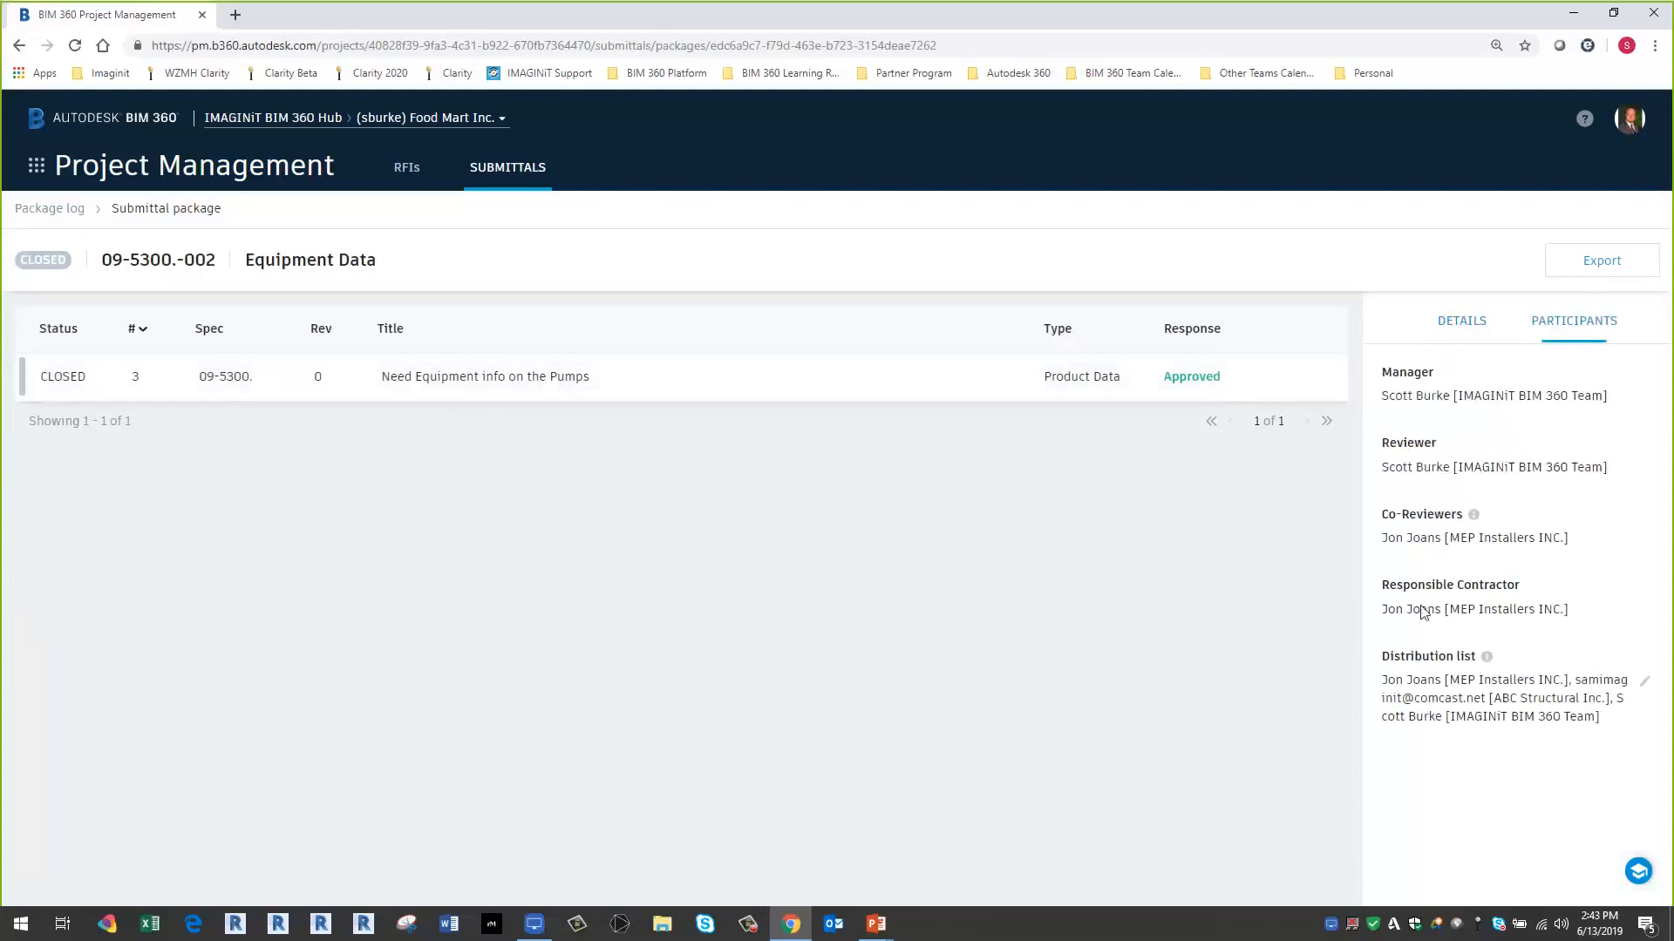
{"action": "left_click", "coordinate": [434, 376]}
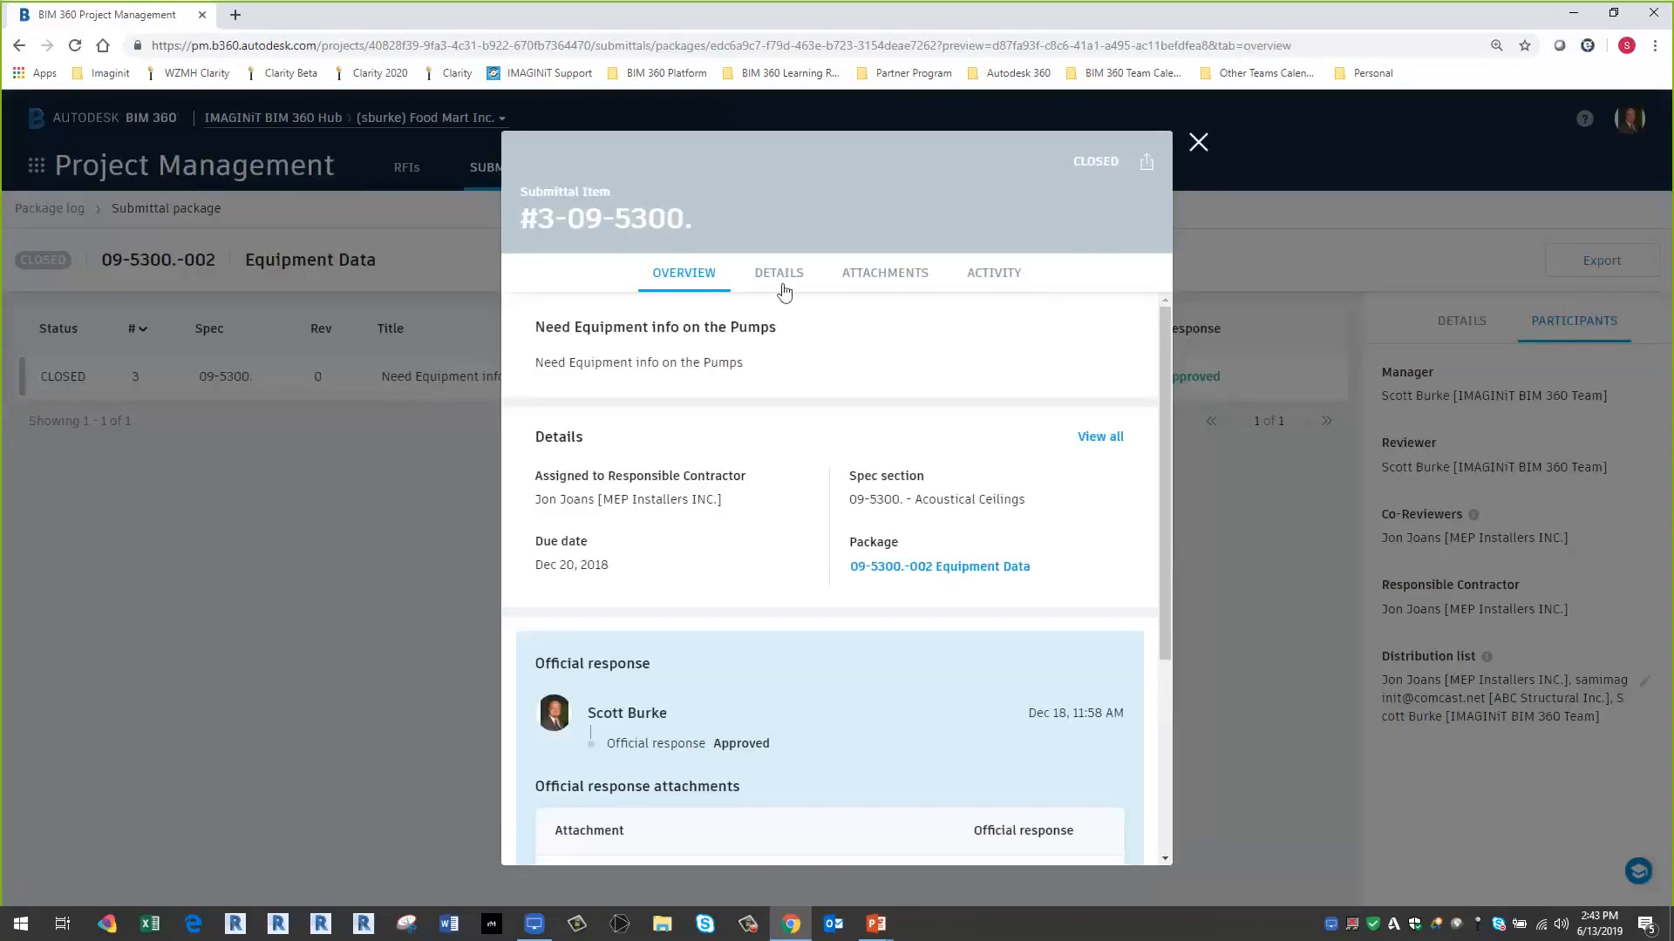
{"action": "left_click", "coordinate": [781, 277]}
{"action": "left_click", "coordinate": [885, 273]}
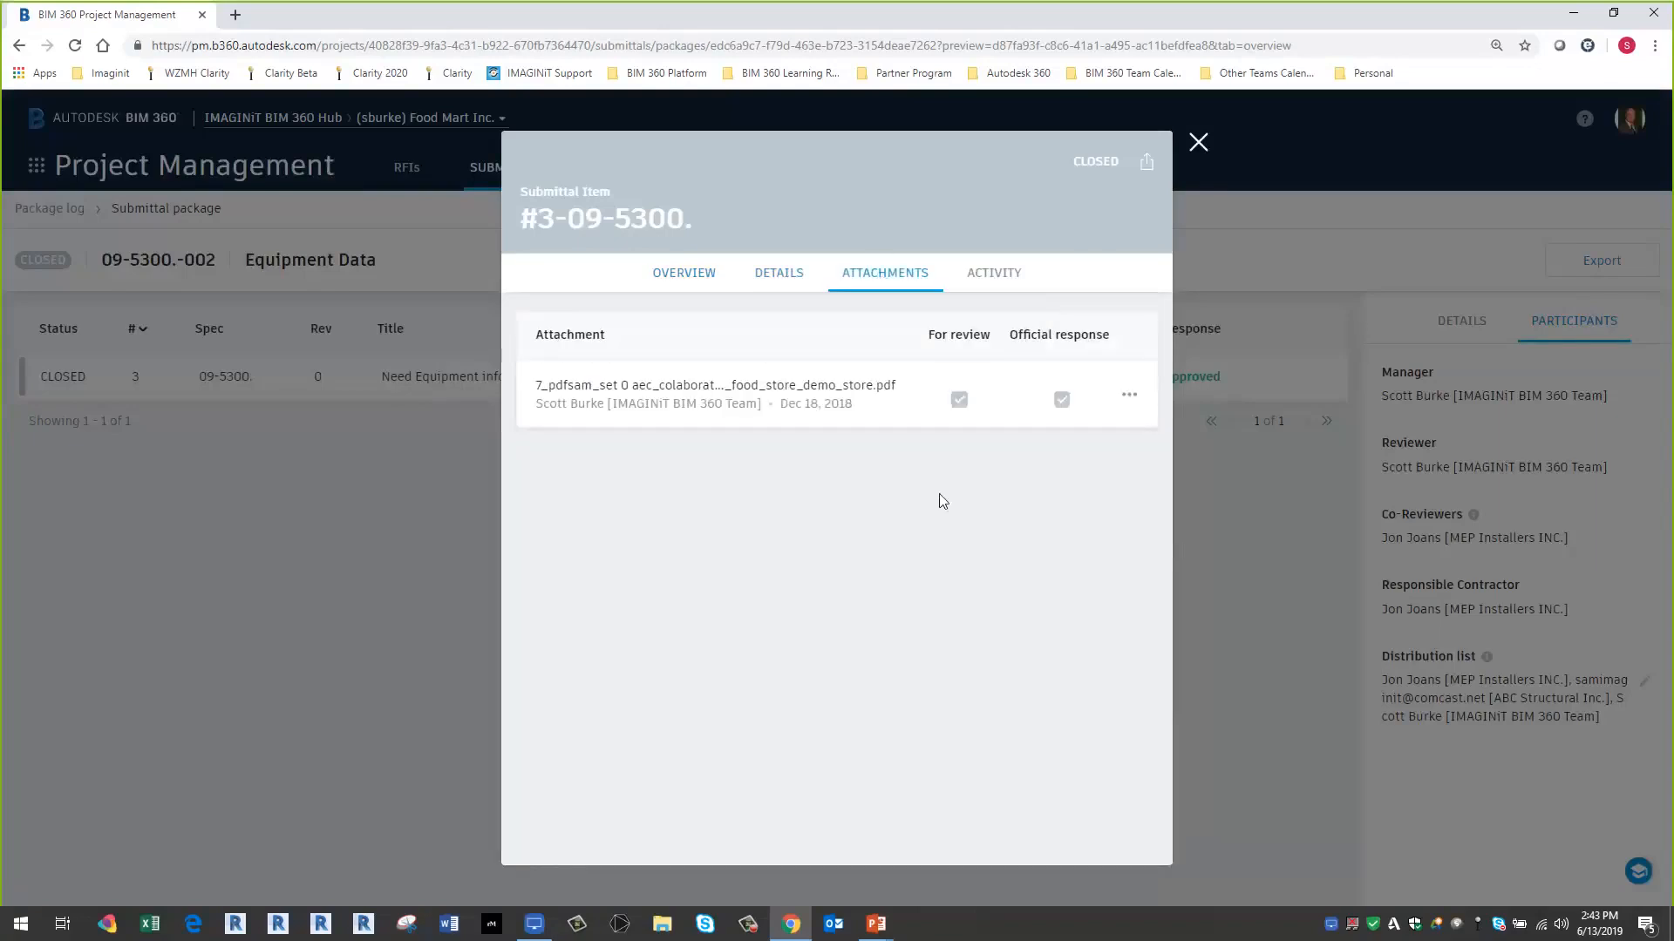
{"action": "left_click", "coordinate": [992, 277]}
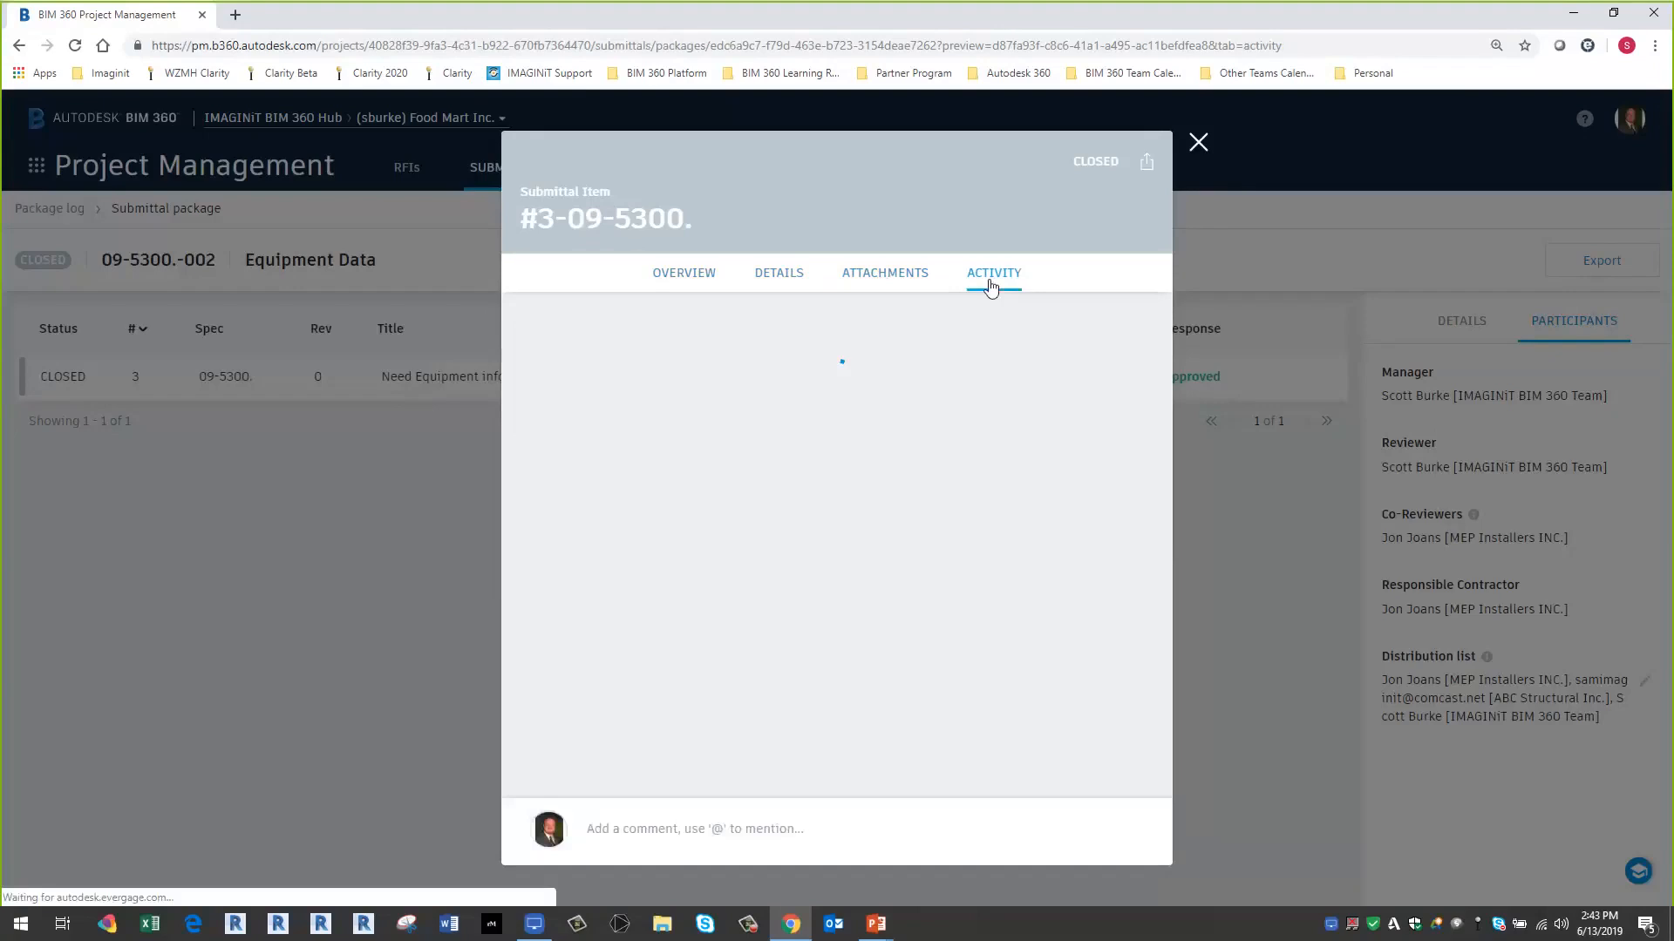
{"action": "scroll", "coordinate": [927, 647], "scroll_direction": "up", "scroll_amount": 12}
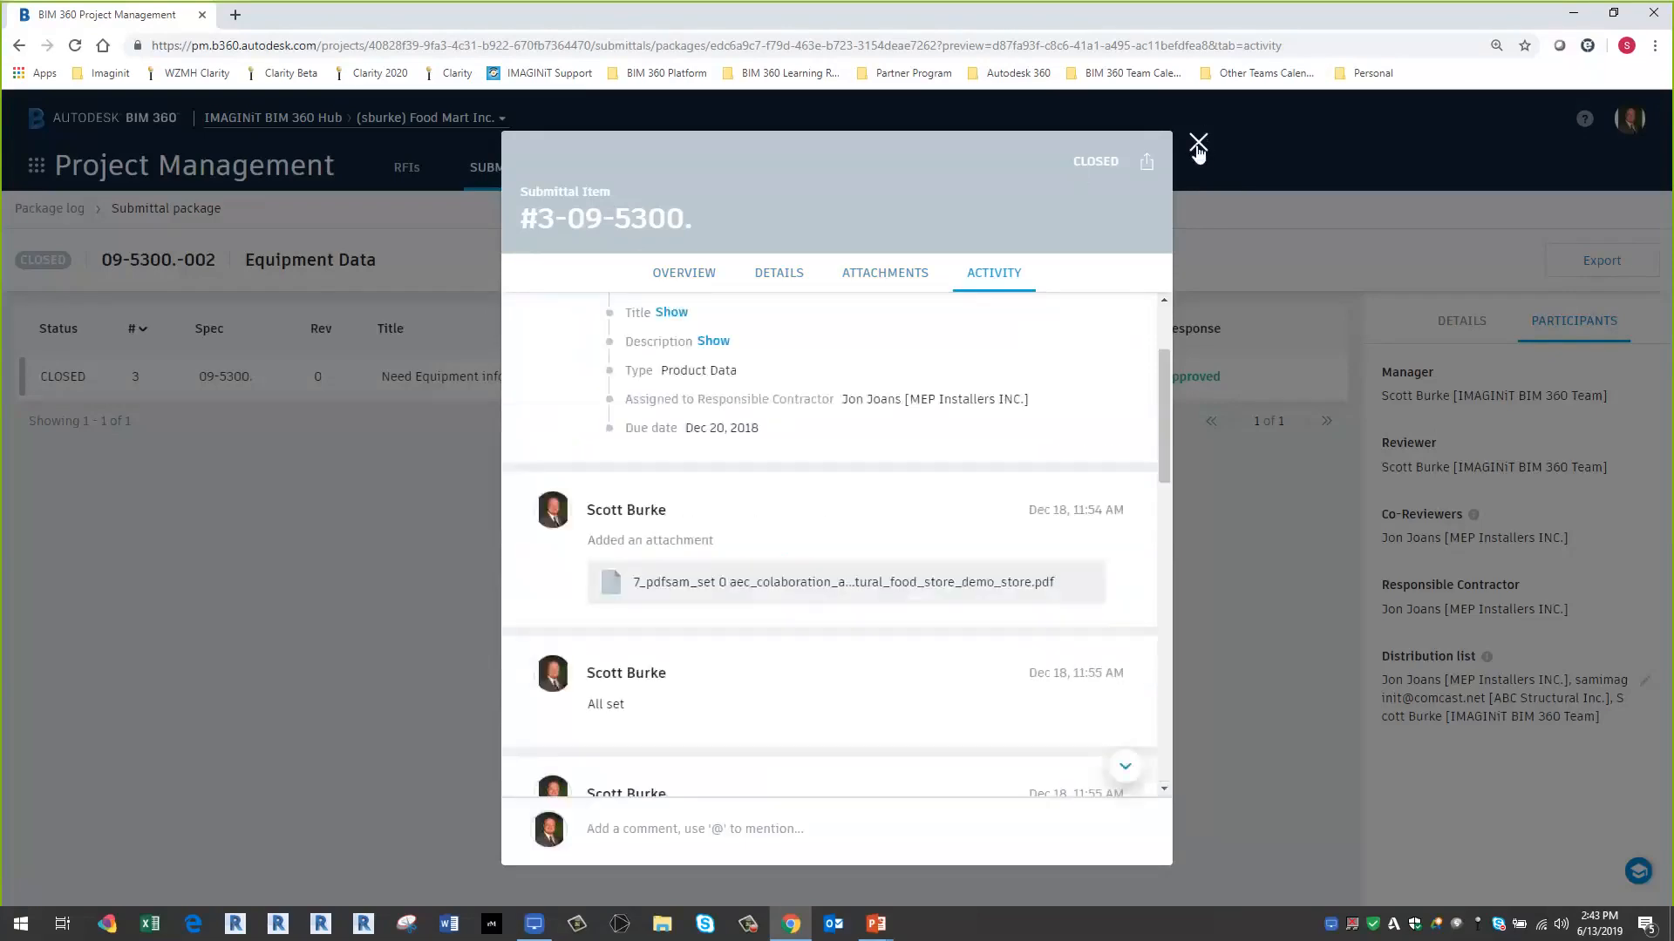
{"action": "left_click", "coordinate": [1197, 144]}
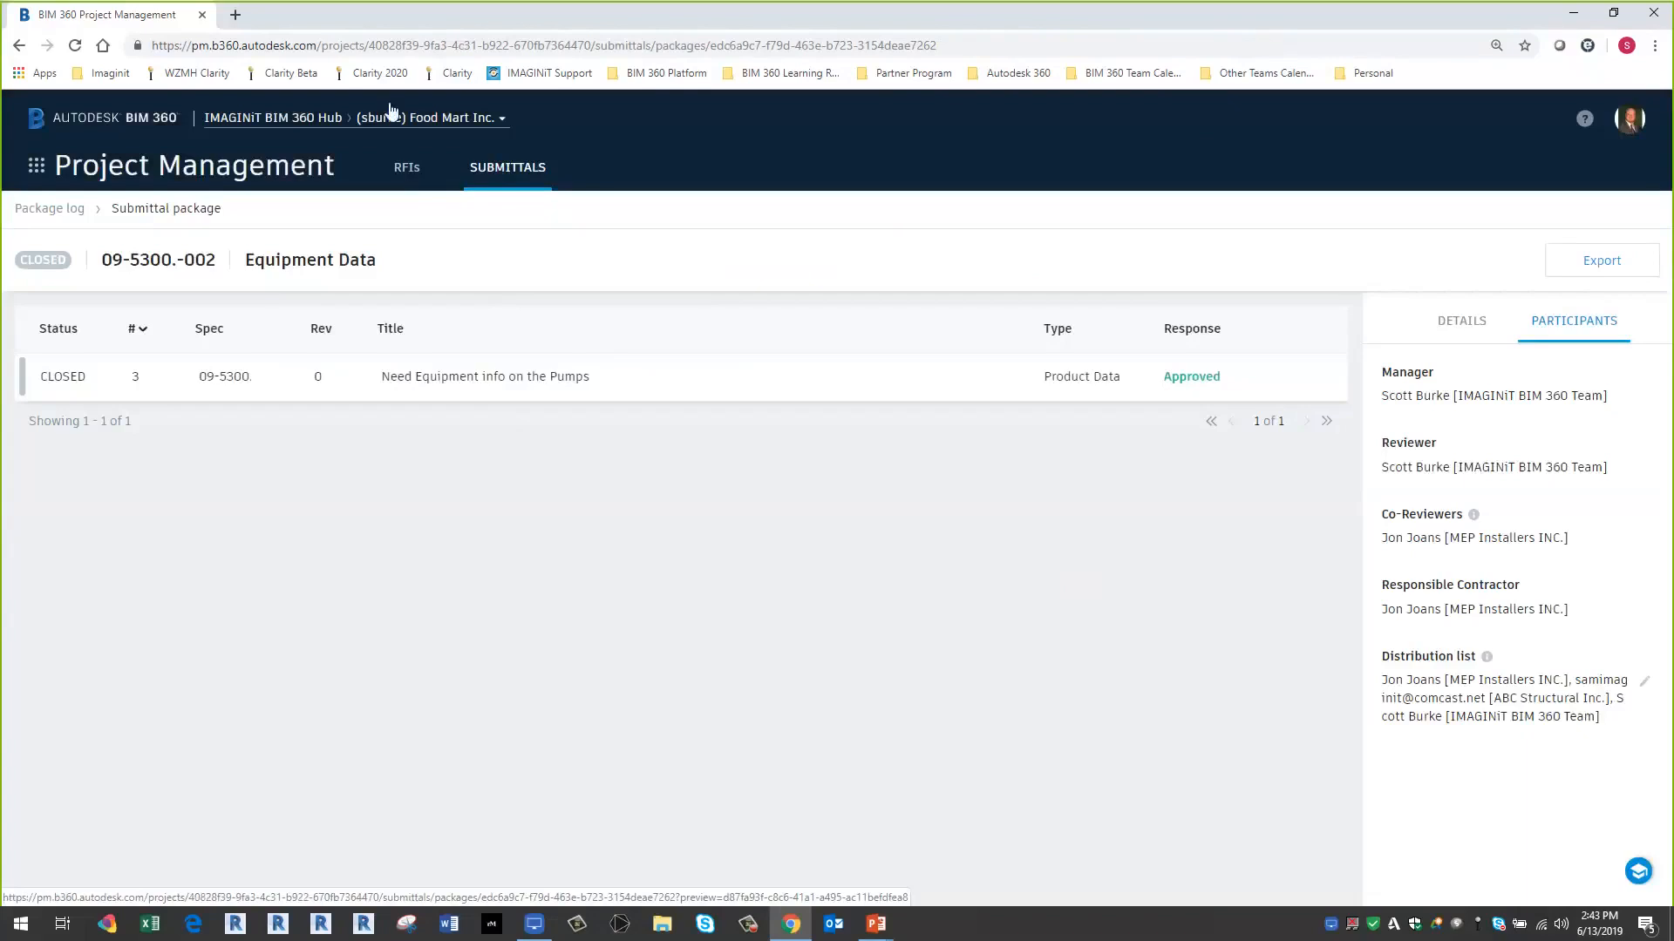
- Switch the project to Field Management and look through its checklists
{"action": "left_click", "coordinate": [36, 166]}
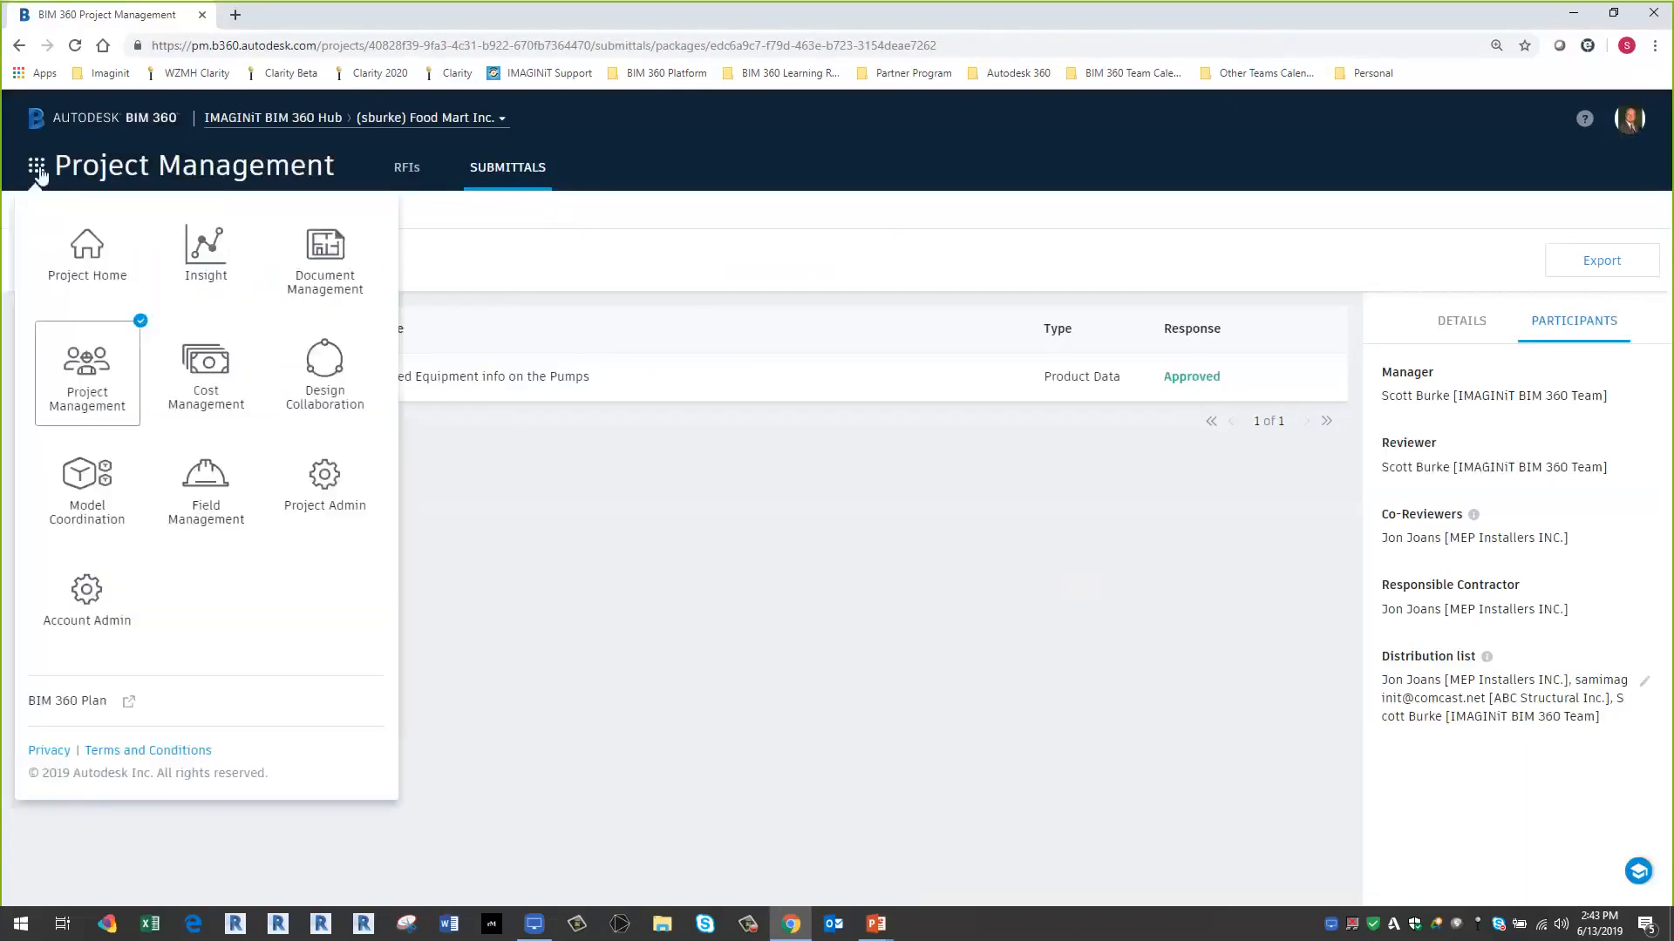
{"action": "left_click", "coordinate": [203, 480]}
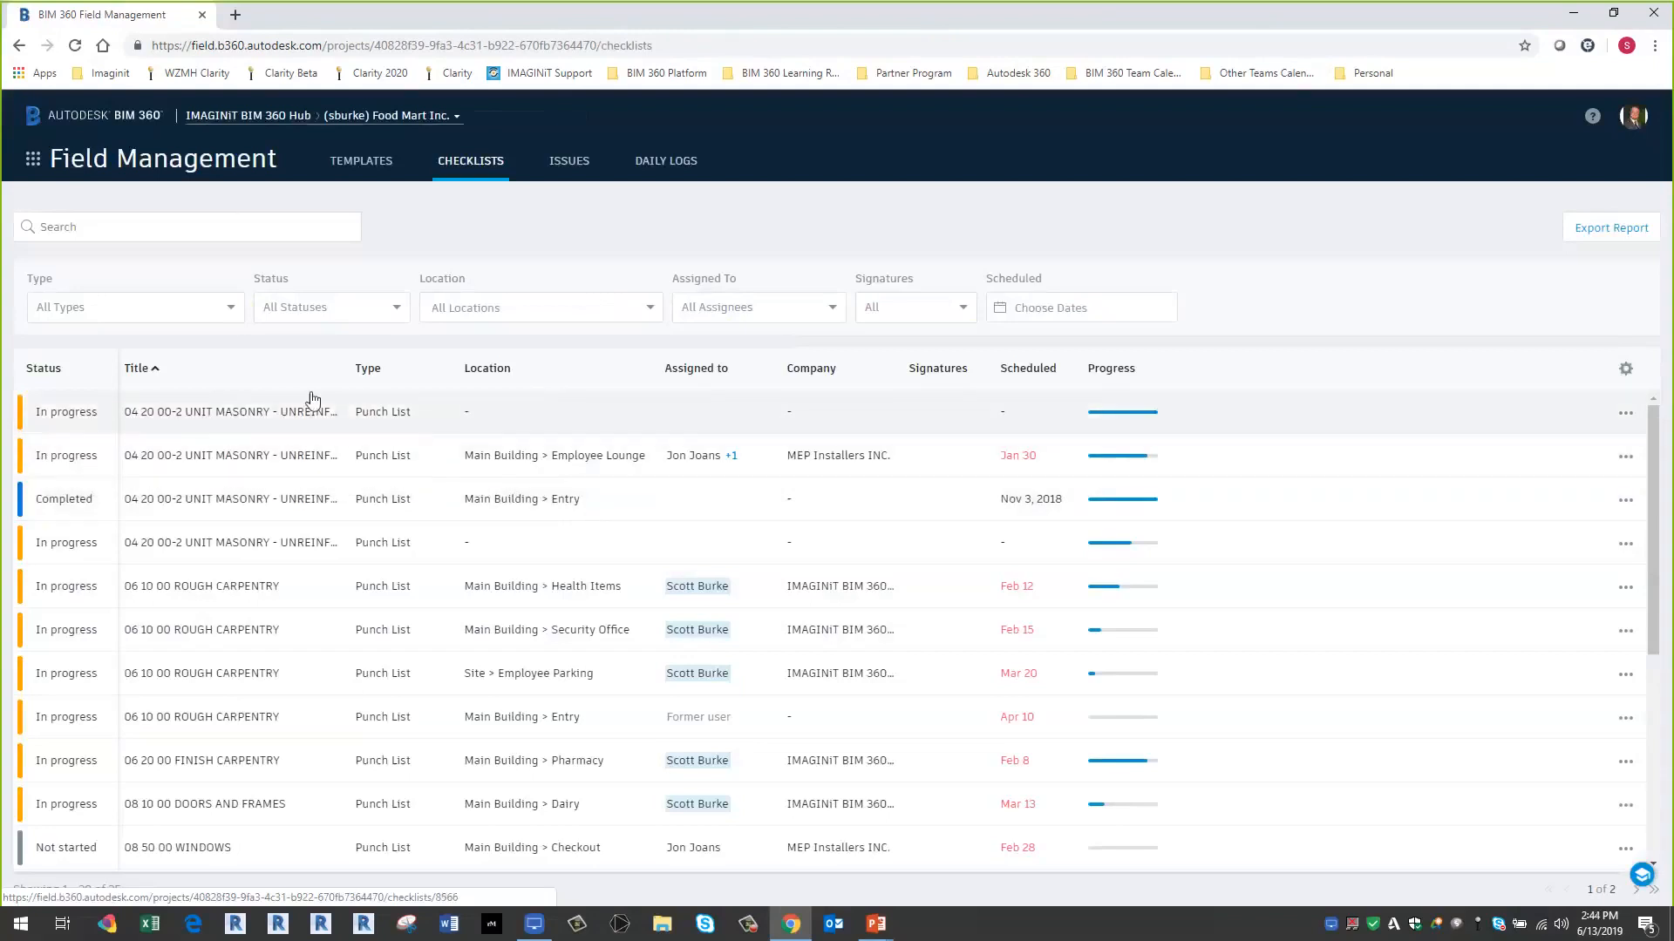
{"action": "scroll", "coordinate": [344, 561], "scroll_direction": "down", "scroll_amount": 5}
{"action": "scroll", "coordinate": [310, 710], "scroll_direction": "up", "scroll_amount": 5}
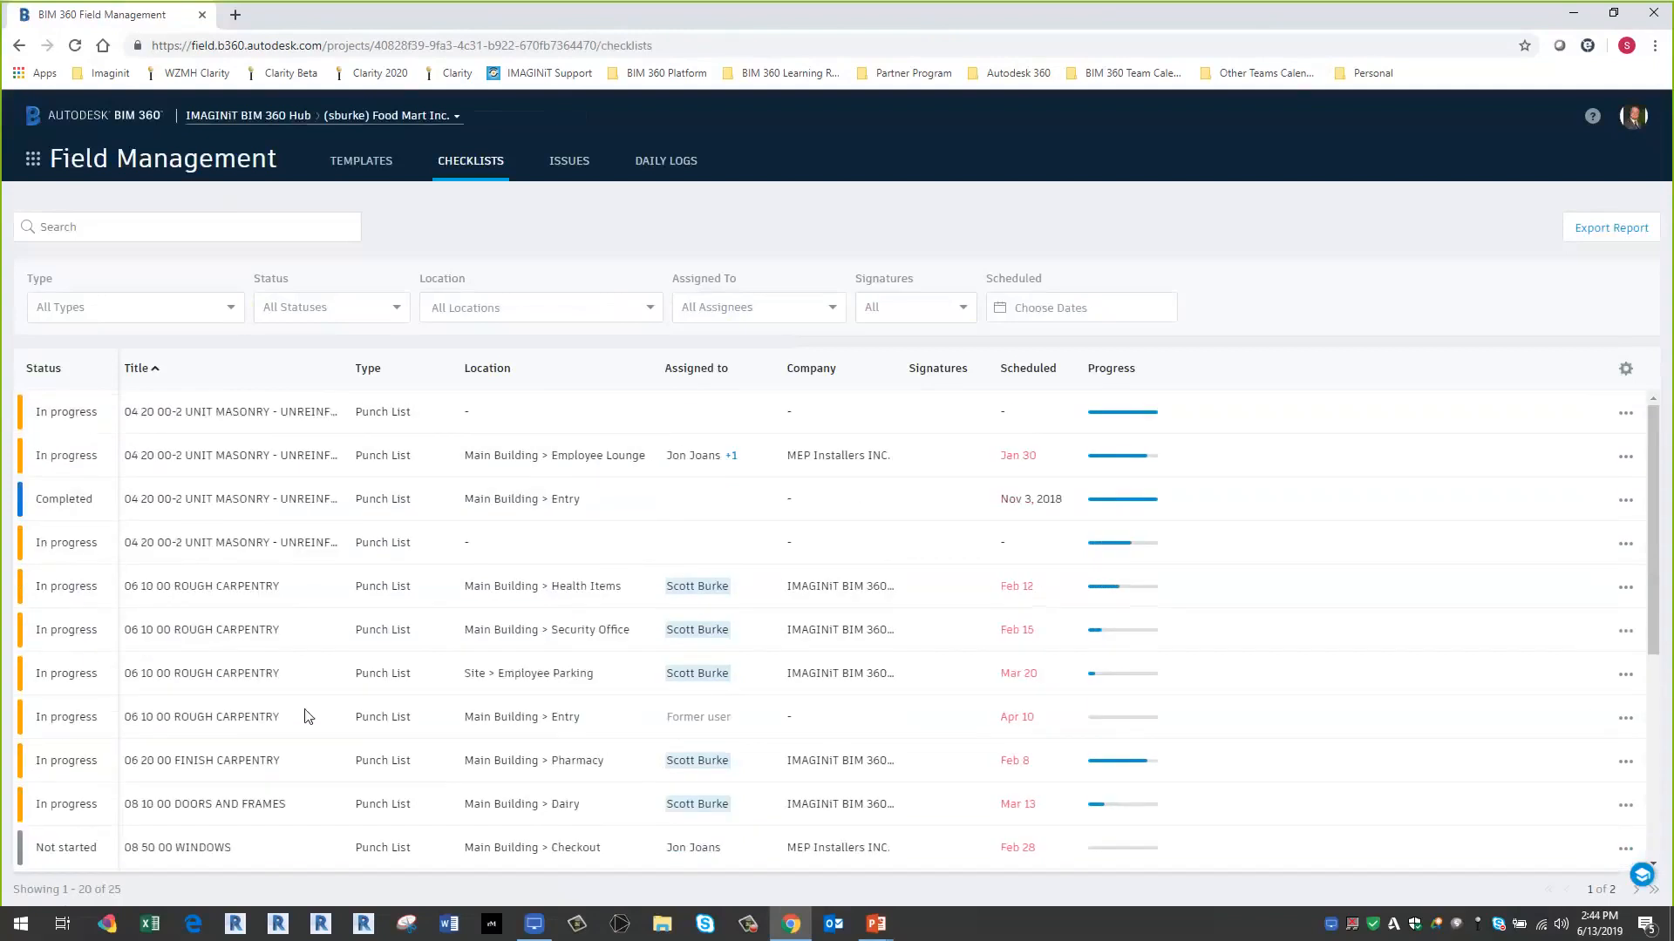
- Display the checklist templates, preview 08 80 00 GLAZING, and open it for editing
{"action": "left_click", "coordinate": [350, 167]}
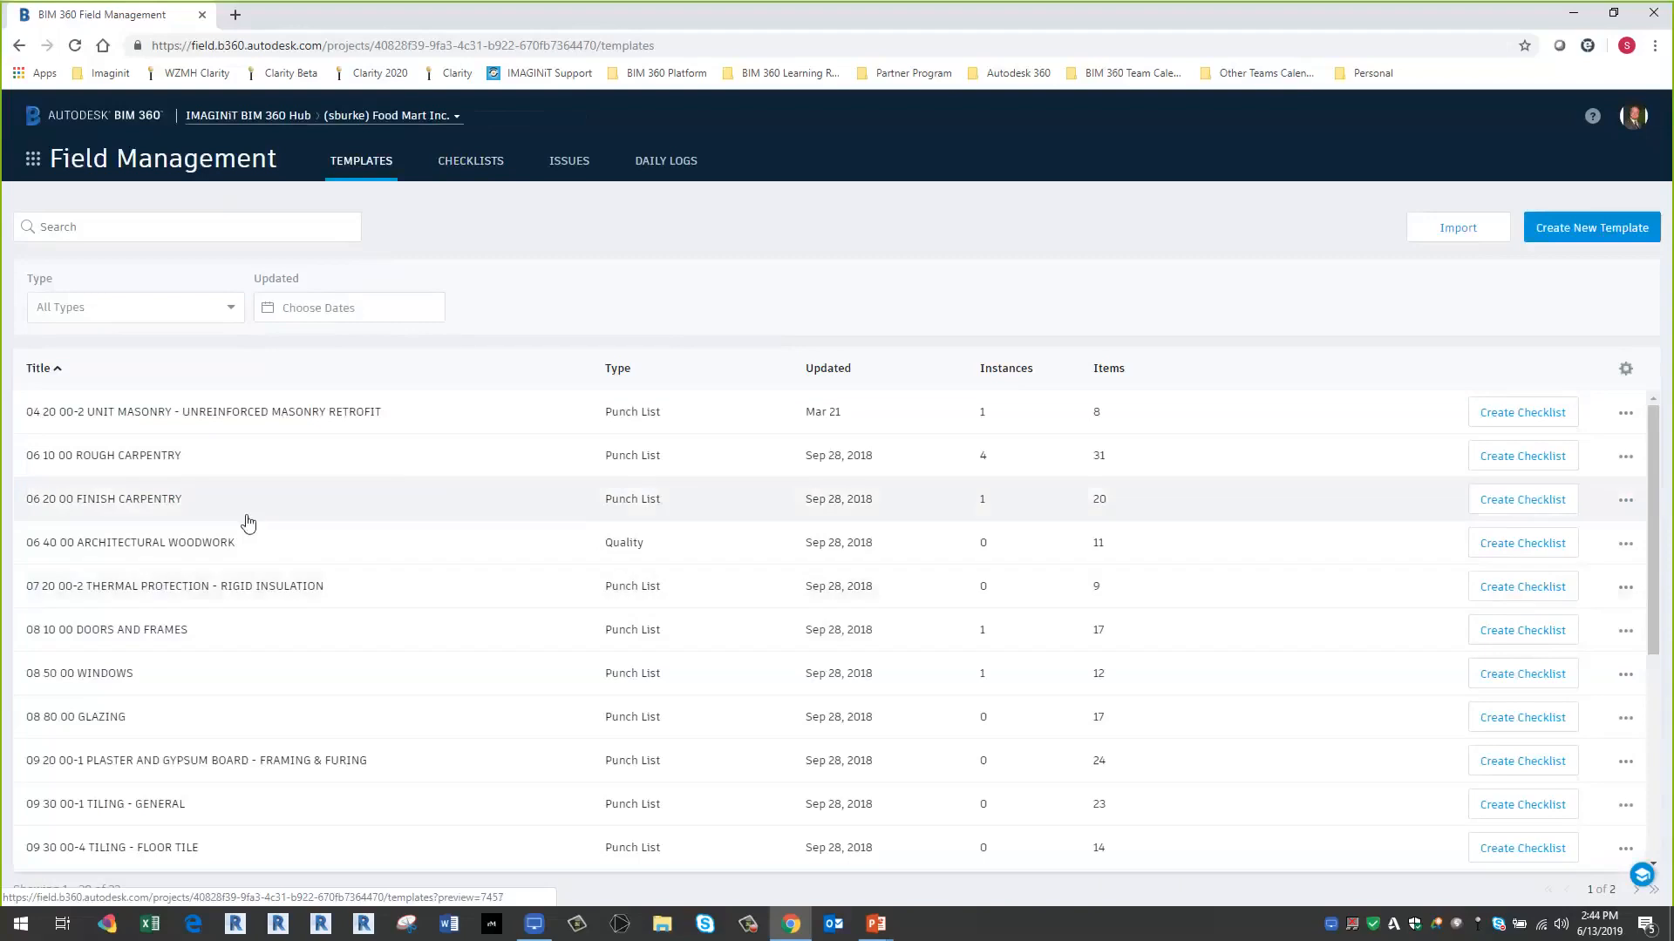
{"action": "left_click", "coordinate": [192, 717]}
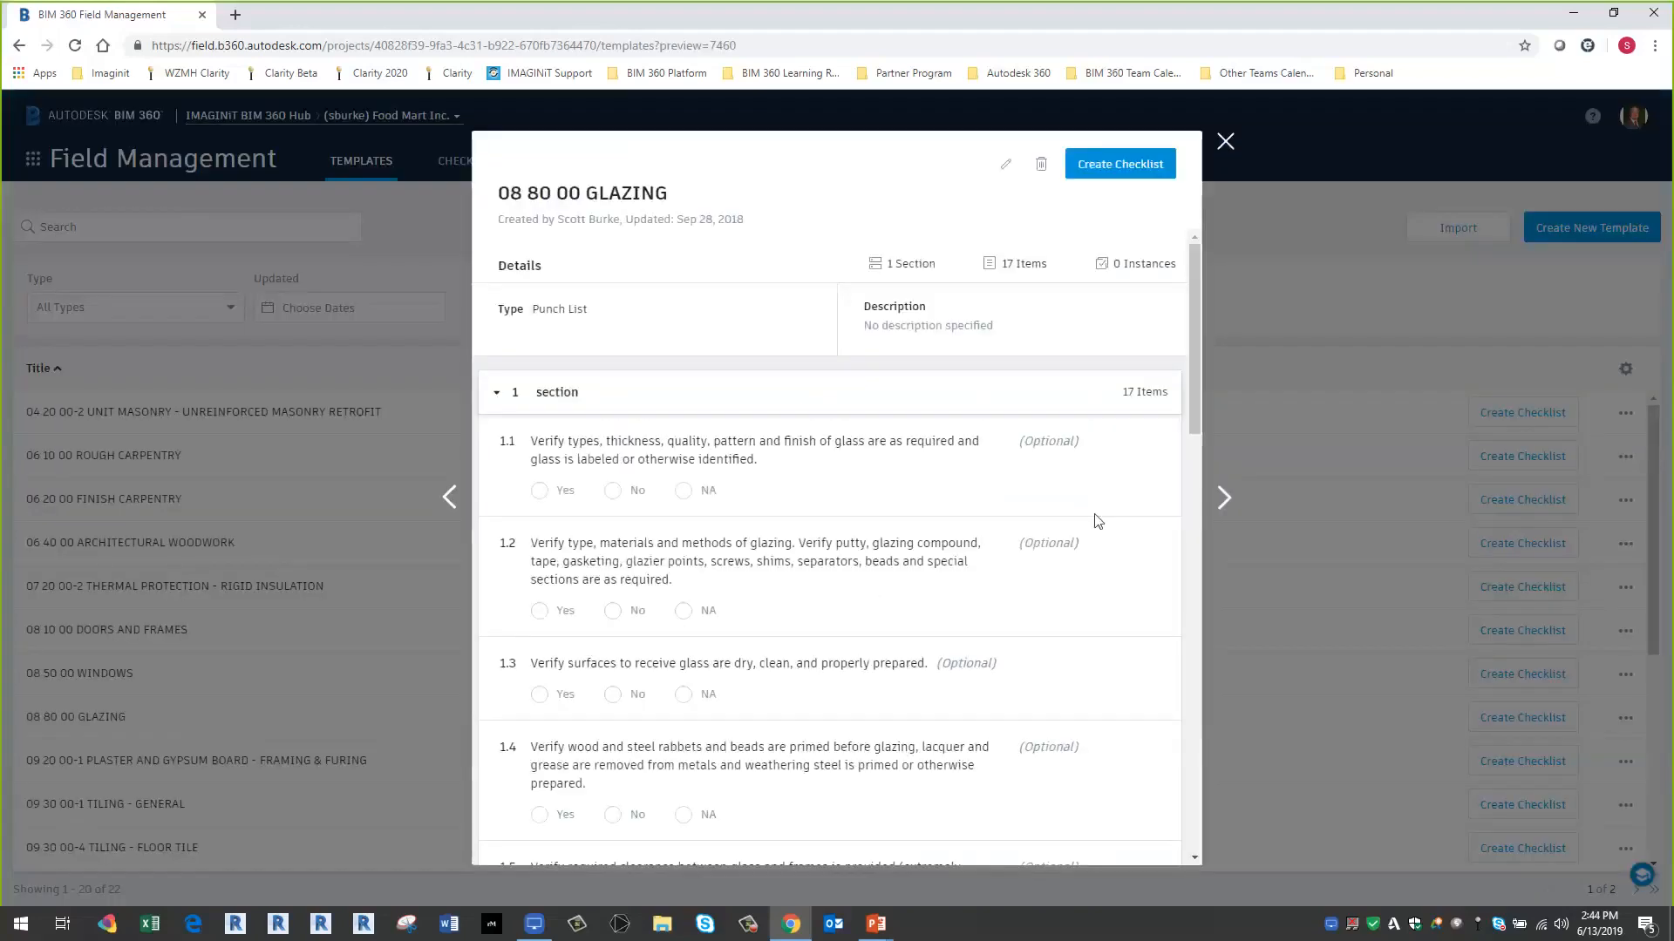
{"action": "left_click", "coordinate": [1008, 167]}
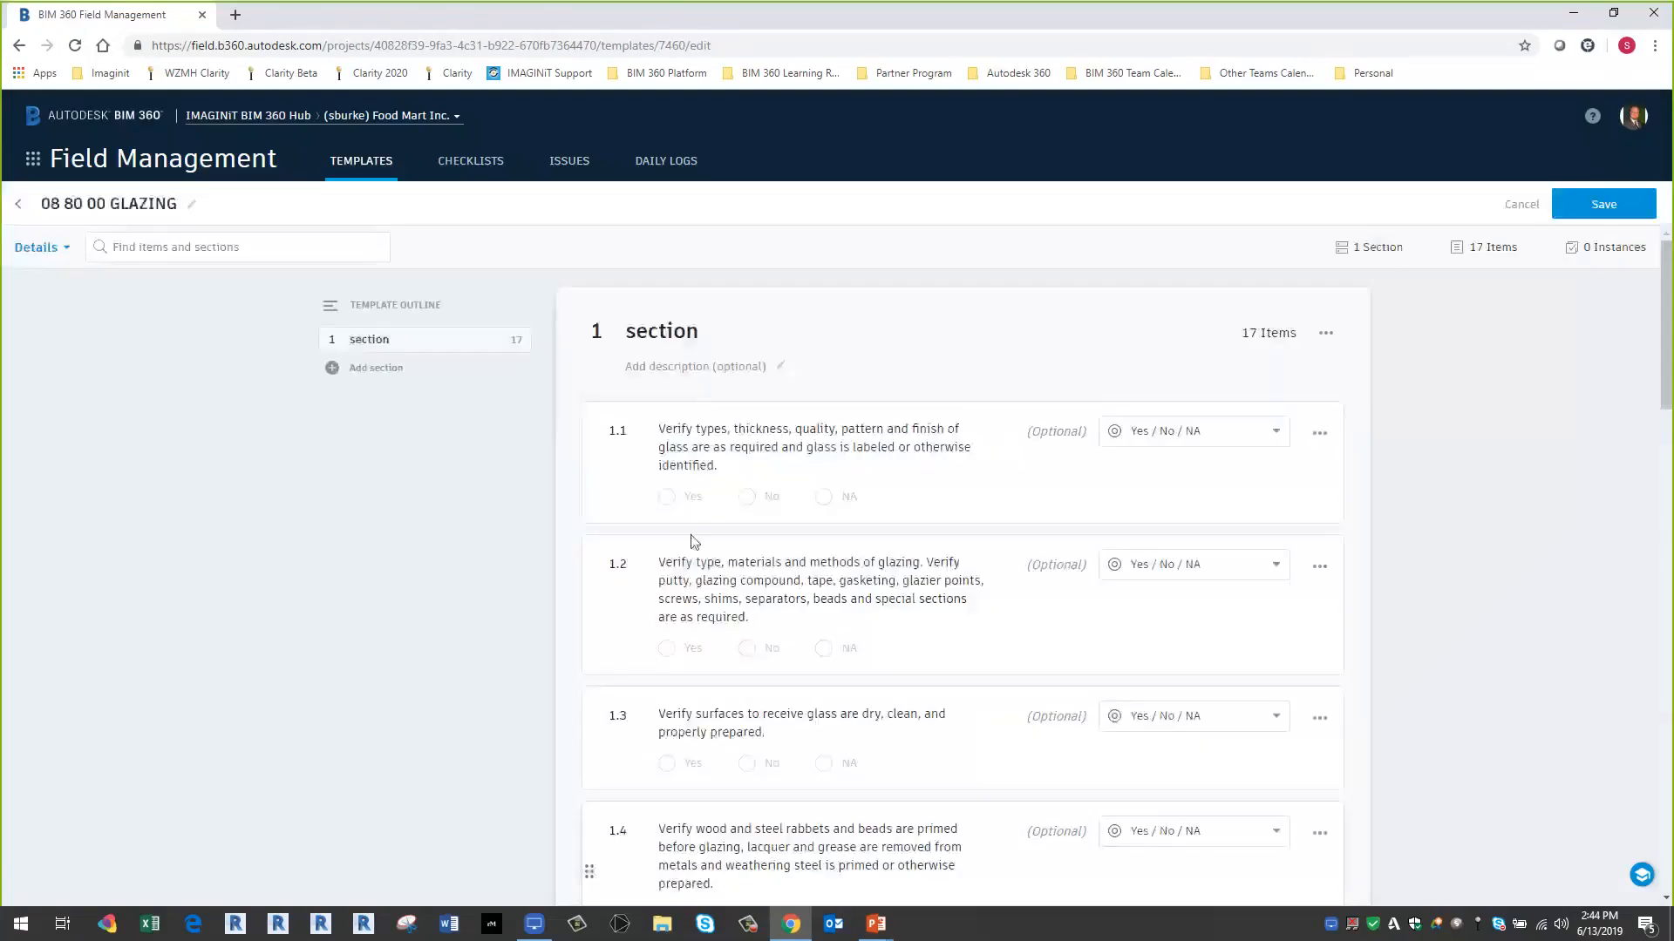
- Try reordering the glazing template by moving the first item below the second and back again
{"action": "left_click_drag", "start_coordinate": [592, 463], "coordinate": [598, 640]}
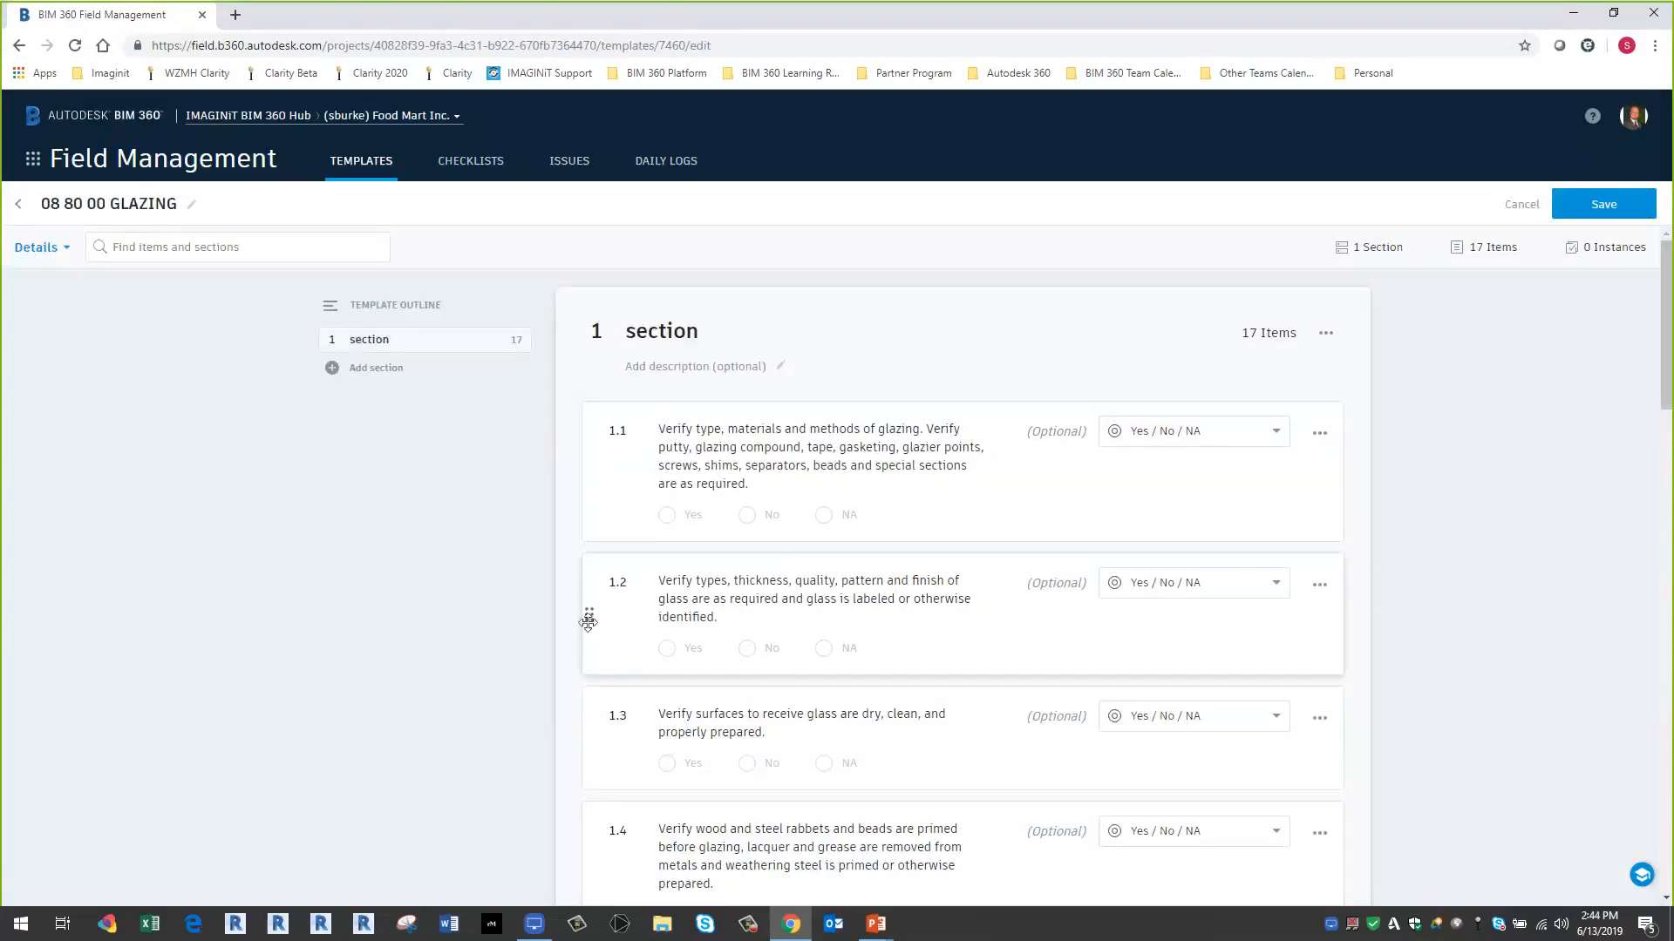
{"action": "left_click_drag", "start_coordinate": [589, 622], "coordinate": [616, 434]}
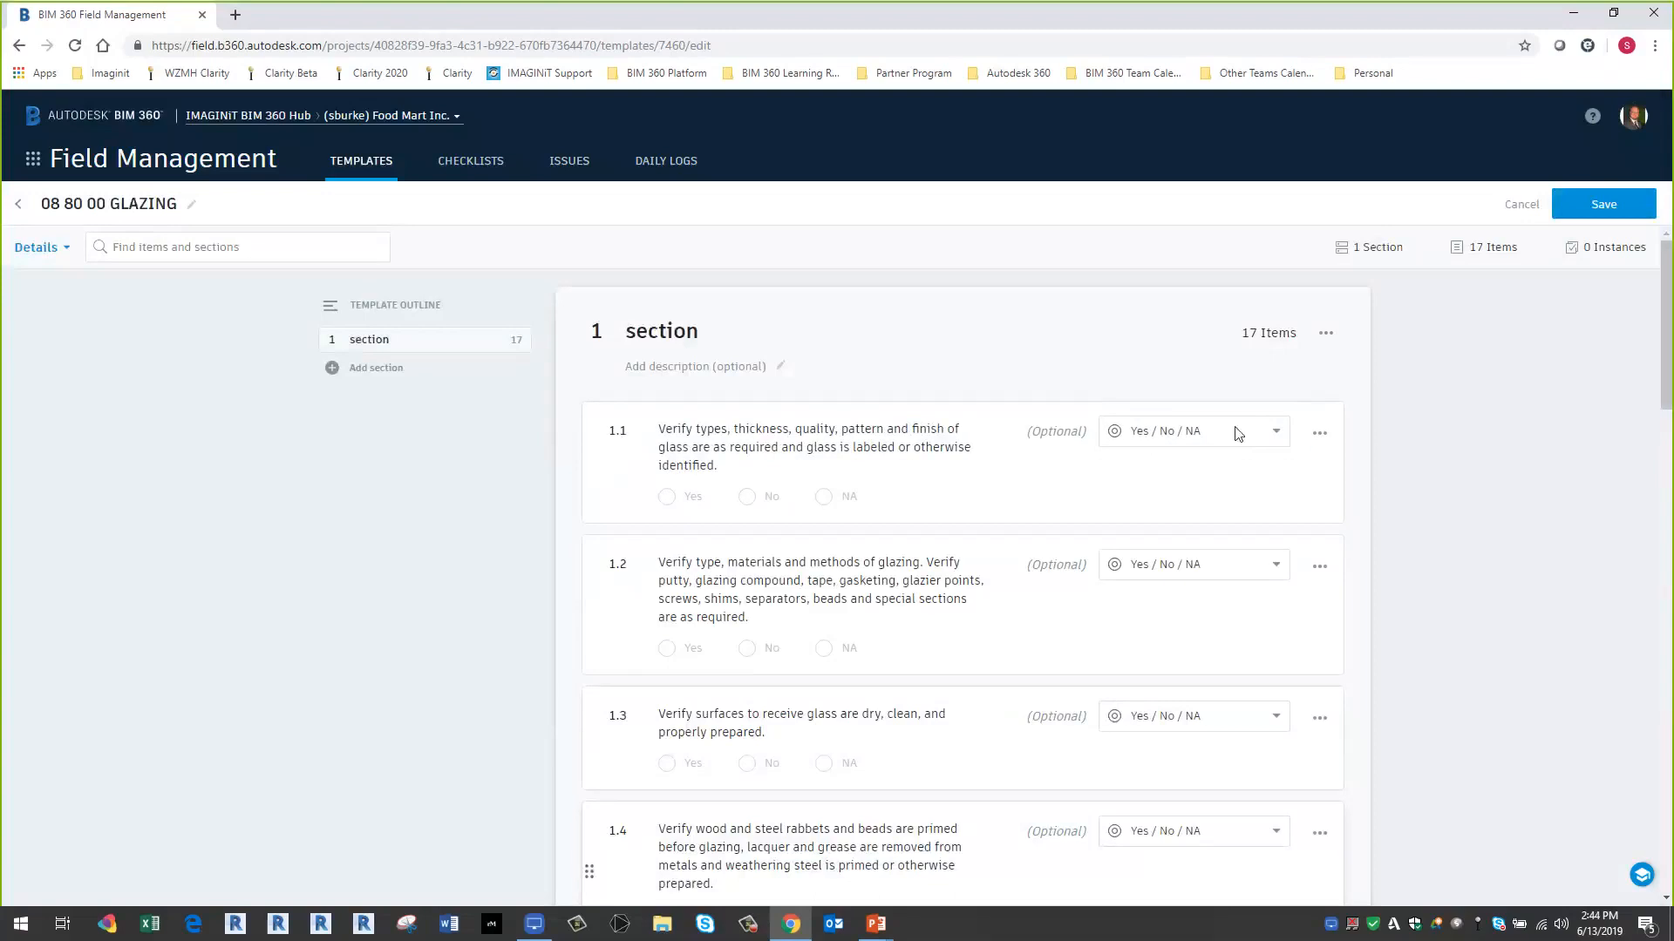
- View the response types and item options for template item 1.1, and leave the template editor without saving
{"action": "left_click", "coordinate": [1273, 433]}
{"action": "left_click", "coordinate": [1272, 434]}
{"action": "left_click", "coordinate": [1320, 434]}
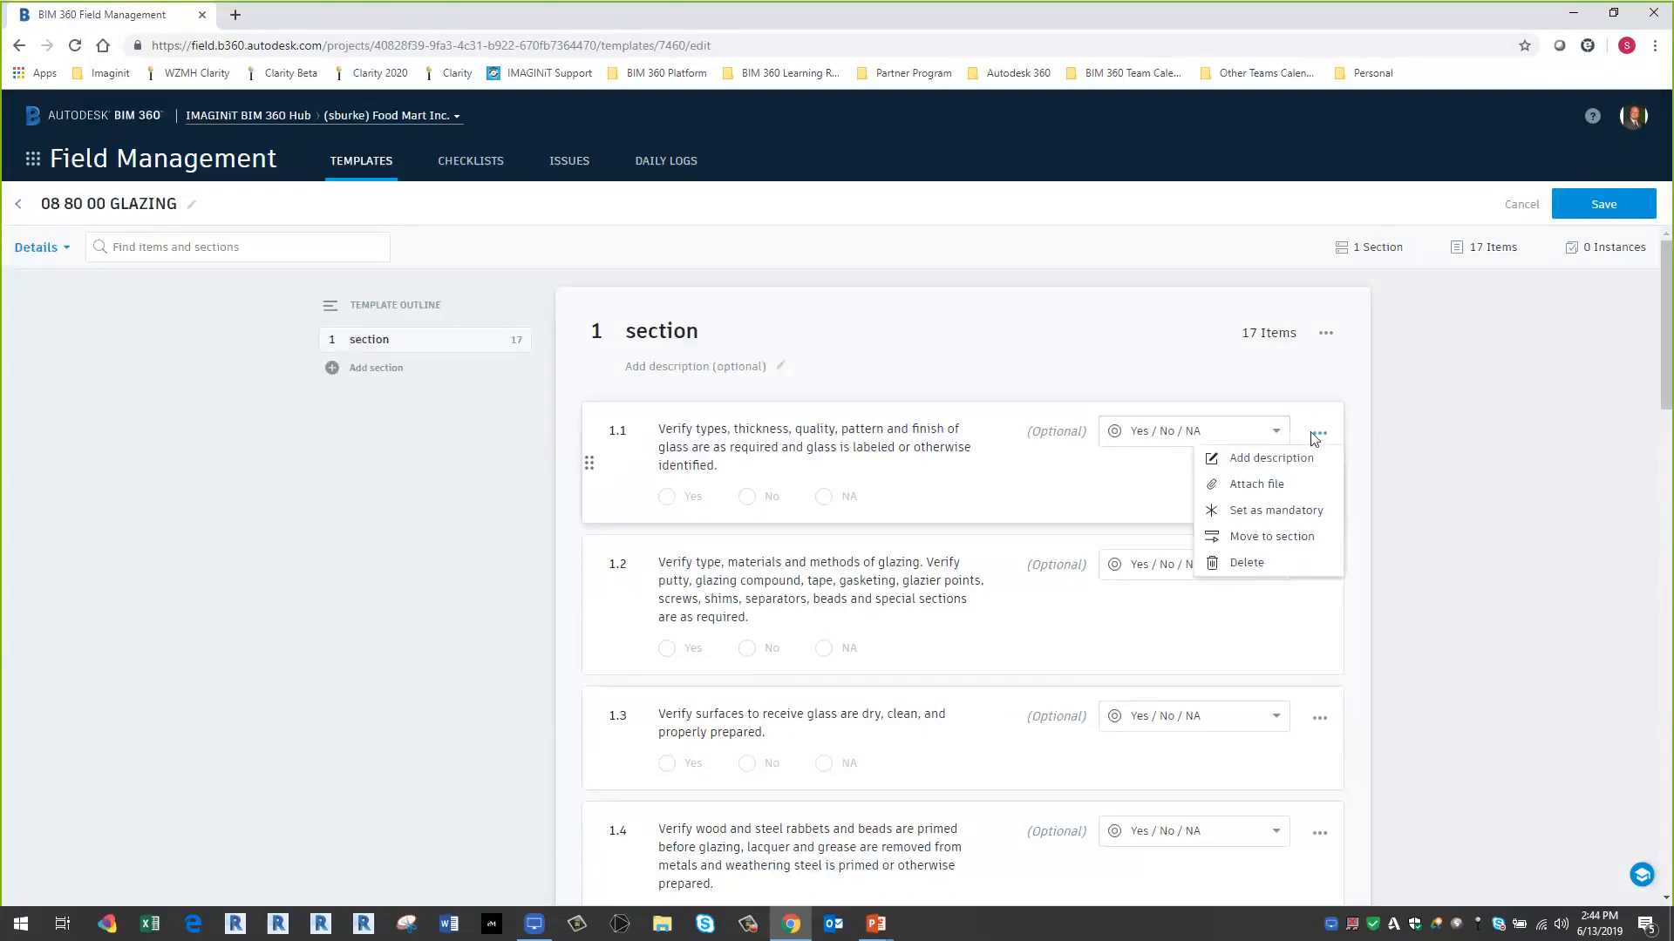
{"action": "left_click", "coordinate": [1439, 441]}
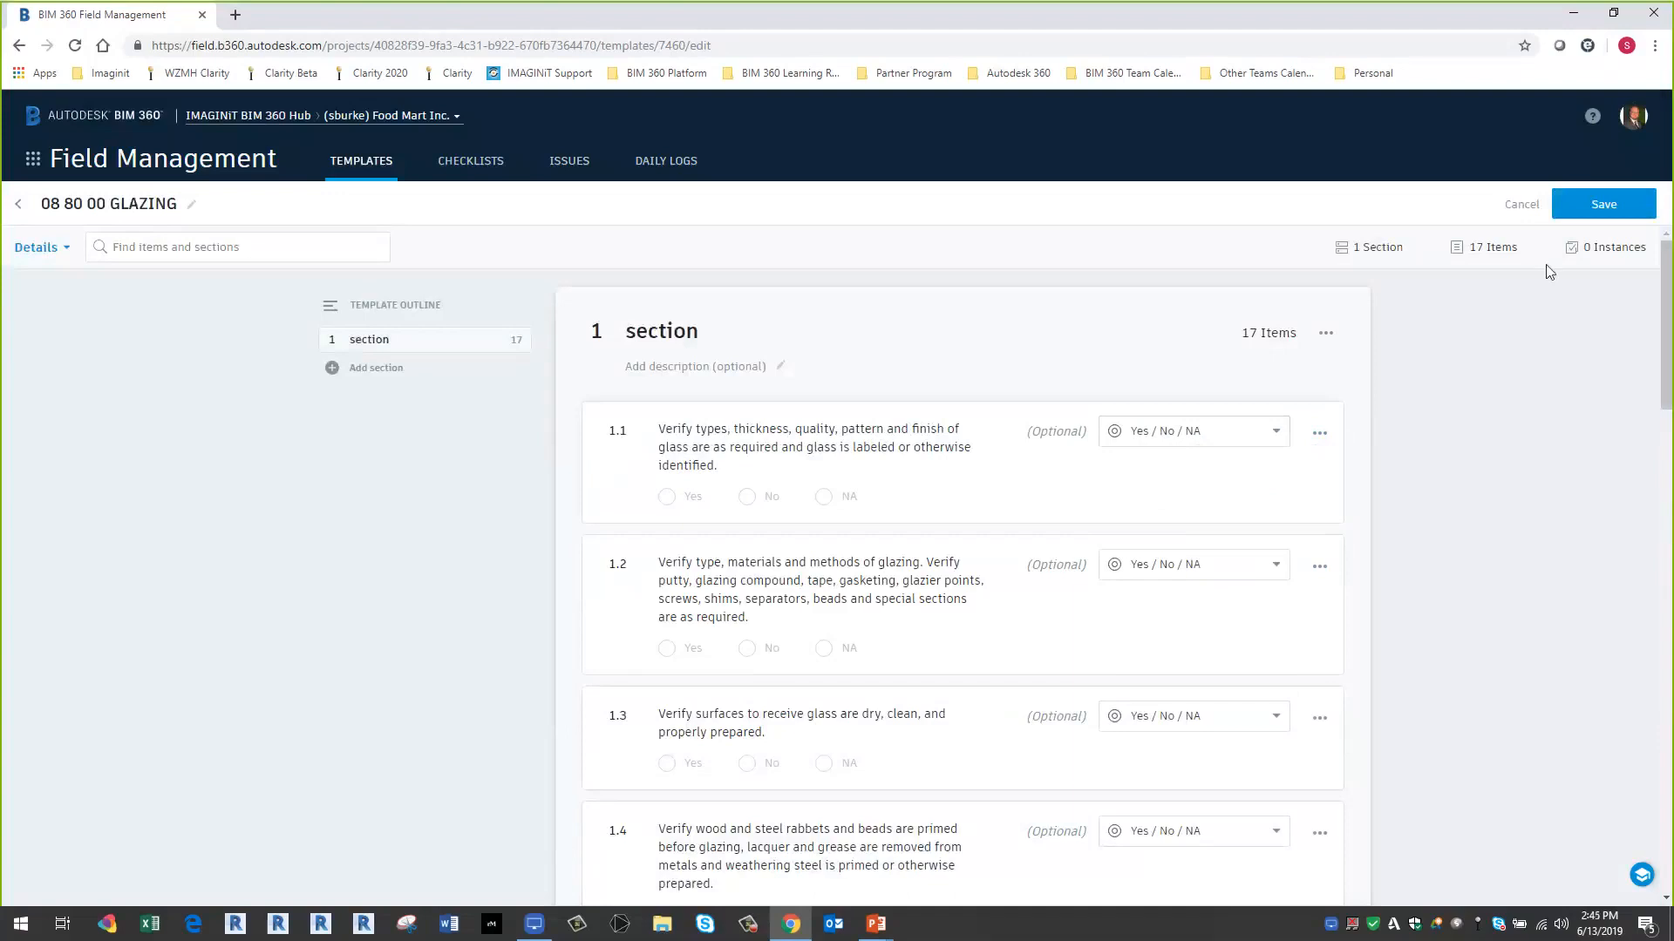
{"action": "left_click", "coordinate": [1524, 206]}
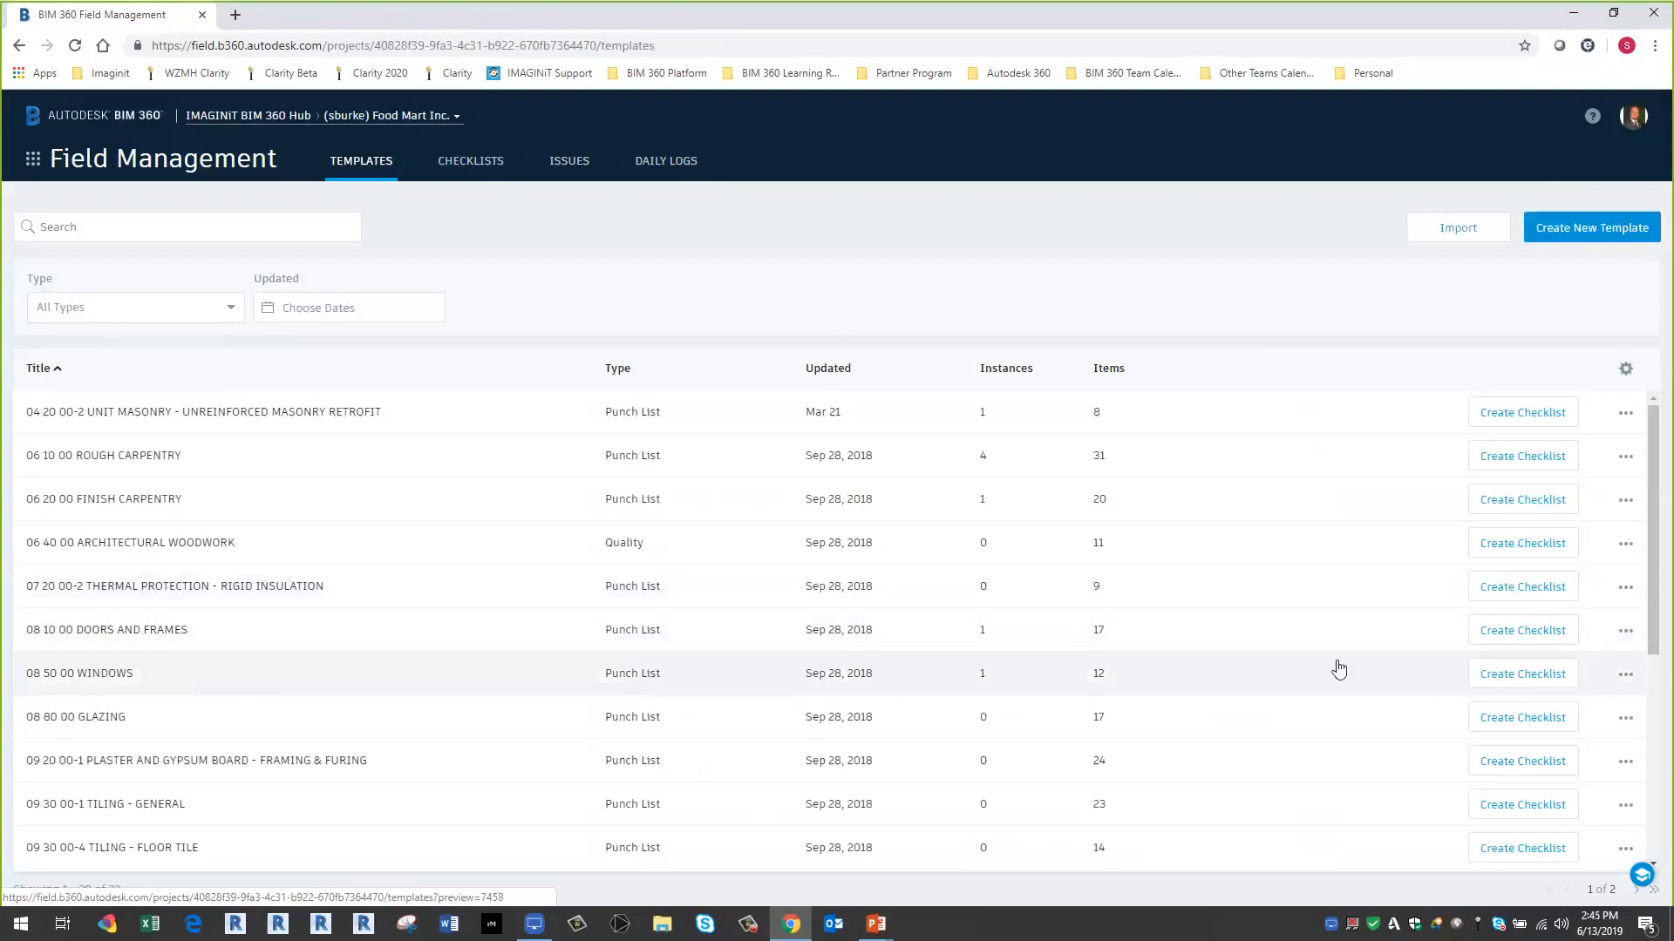
- Create a checklist from the 08 10 00 DOORS AND FRAMES template and assign it to its creator from the IMAGINiT BIM 360 Team
{"action": "left_click", "coordinate": [1496, 631]}
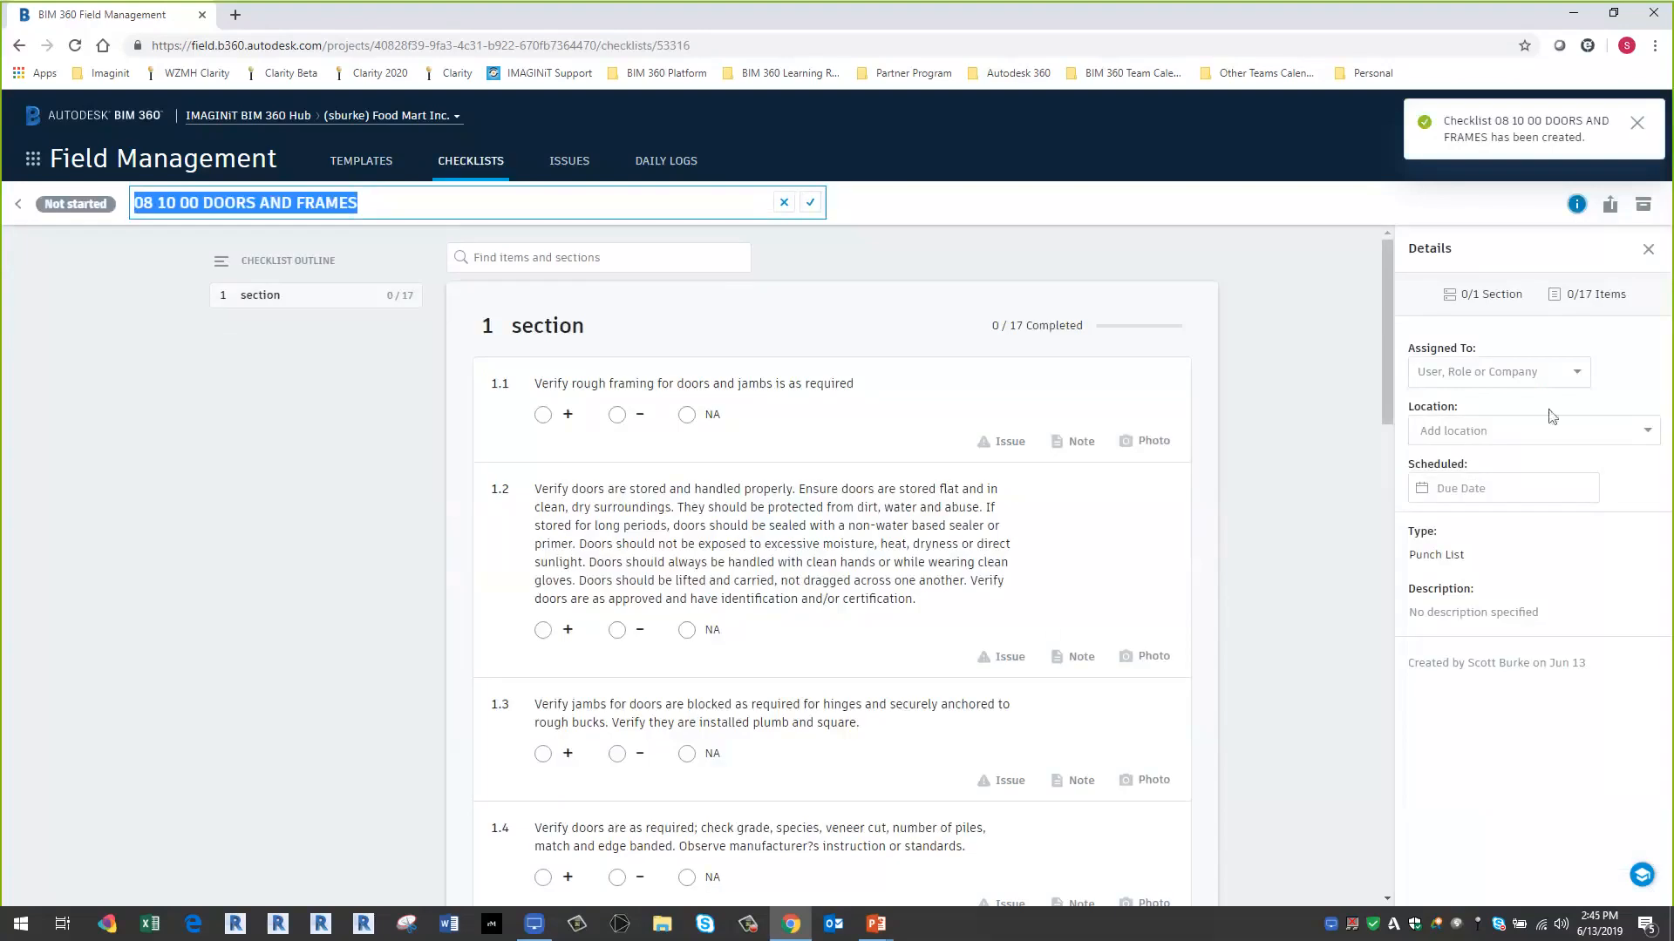
{"action": "left_click", "coordinate": [1531, 377]}
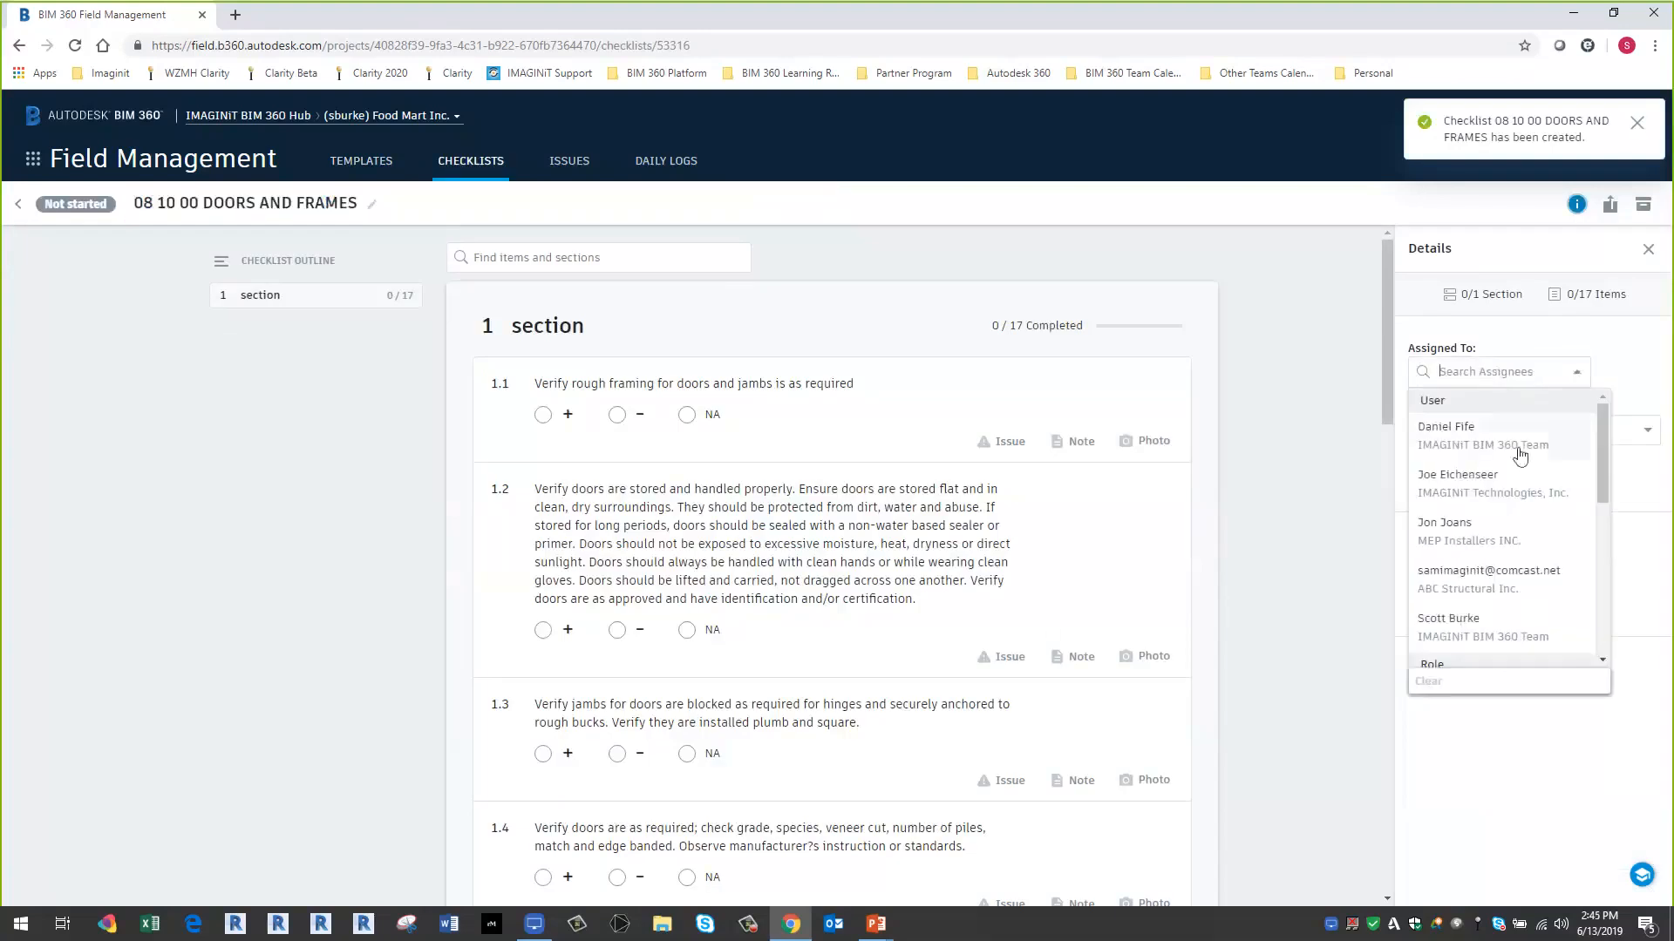
{"action": "left_click", "coordinate": [1491, 641]}
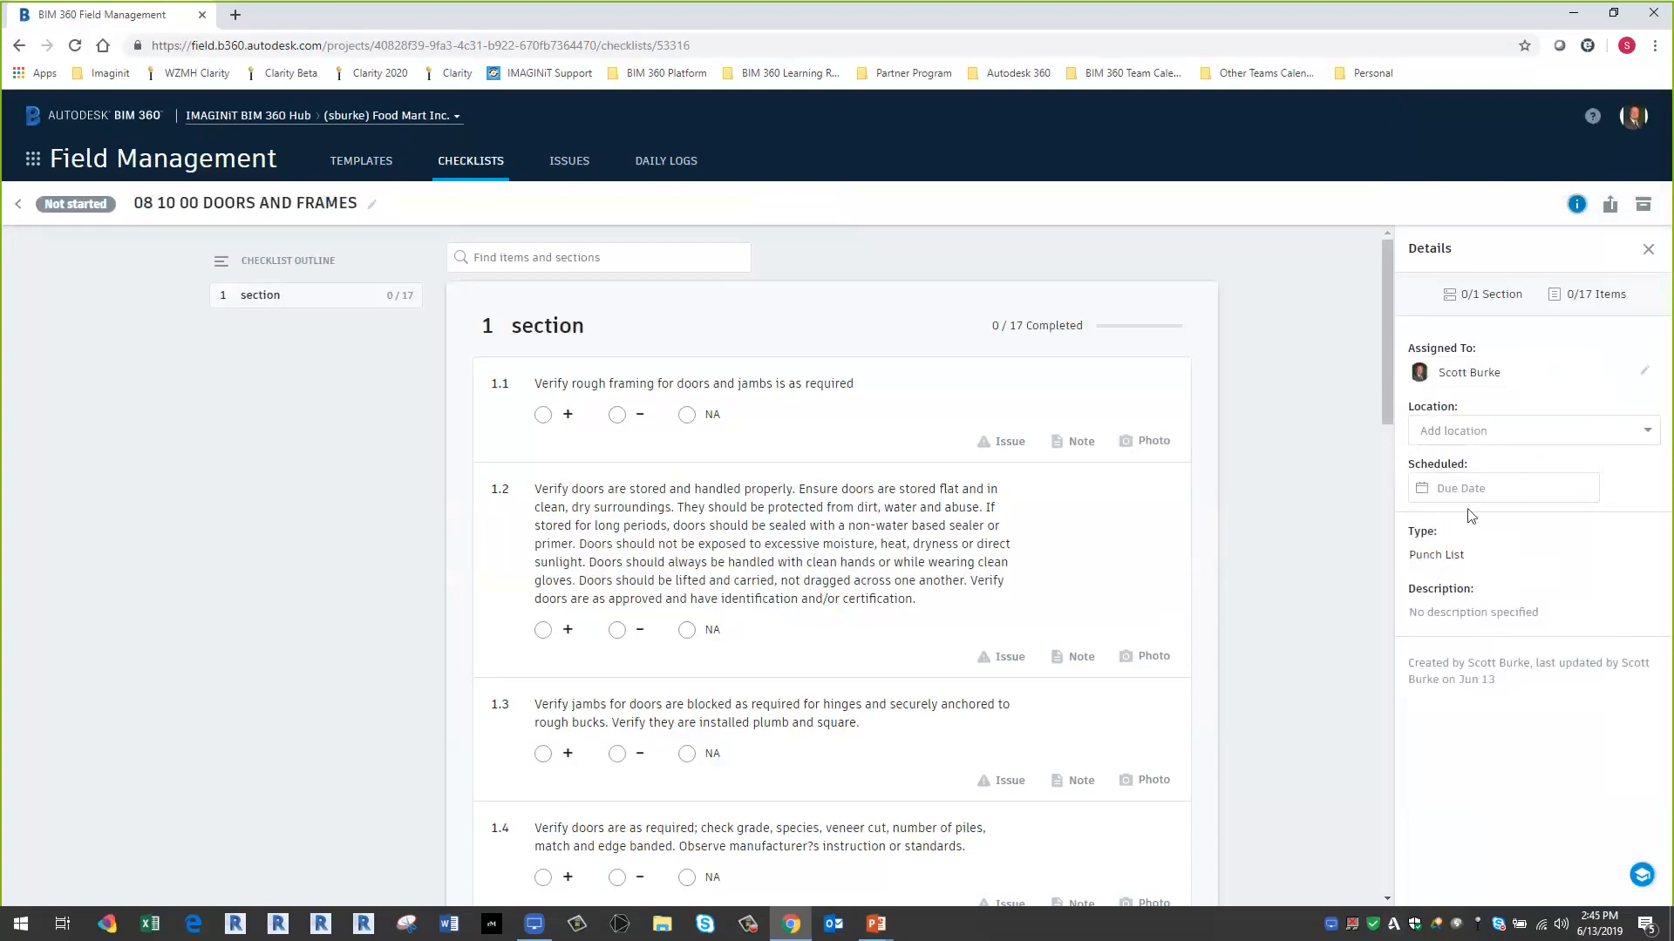
- Schedule the 08 10 00 DOORS AND FRAMES checklist, trying June 14 first and settling on a due date of June 27
{"action": "left_click", "coordinate": [1491, 491]}
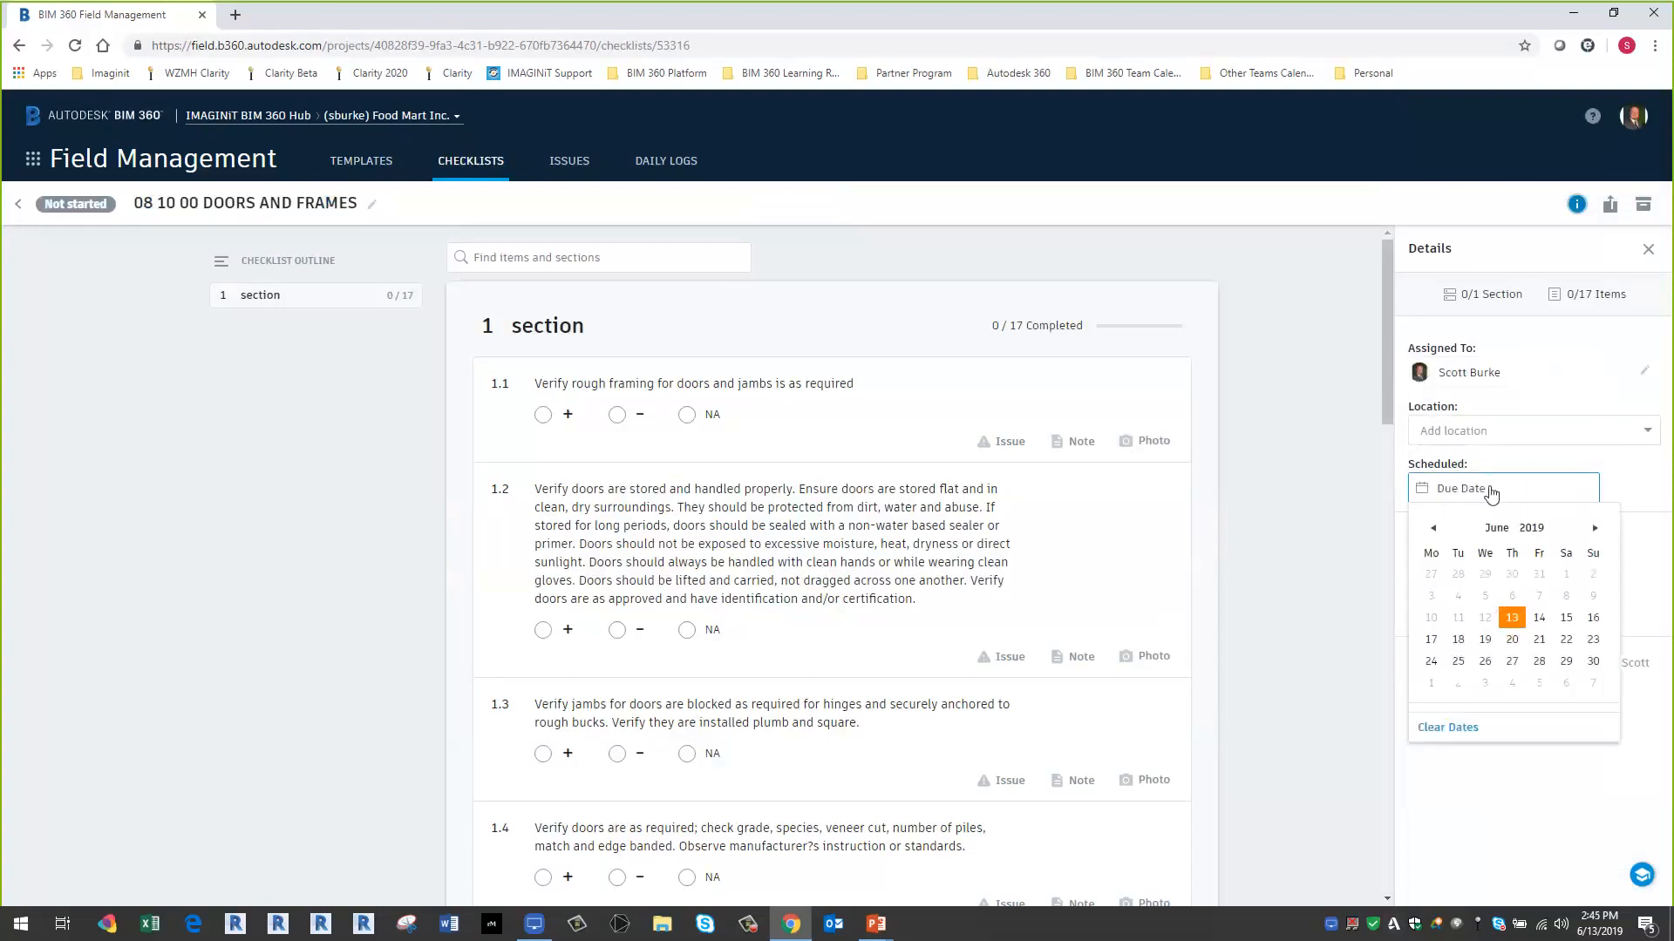
{"action": "left_click", "coordinate": [1547, 617]}
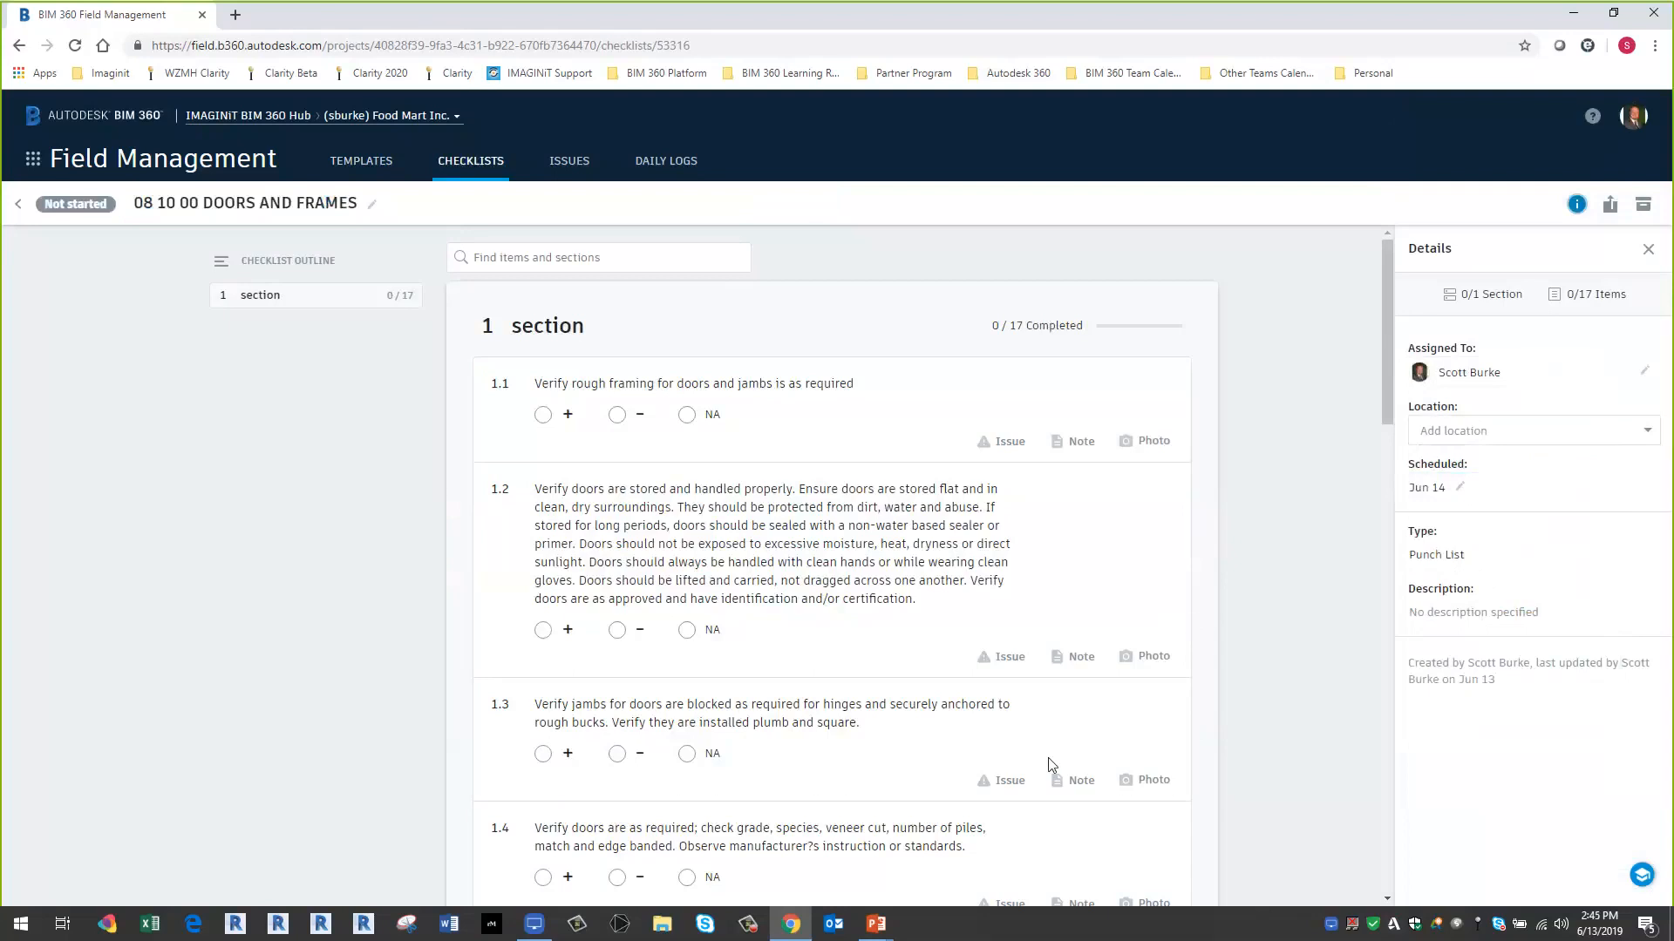
{"action": "left_click", "coordinate": [1449, 490]}
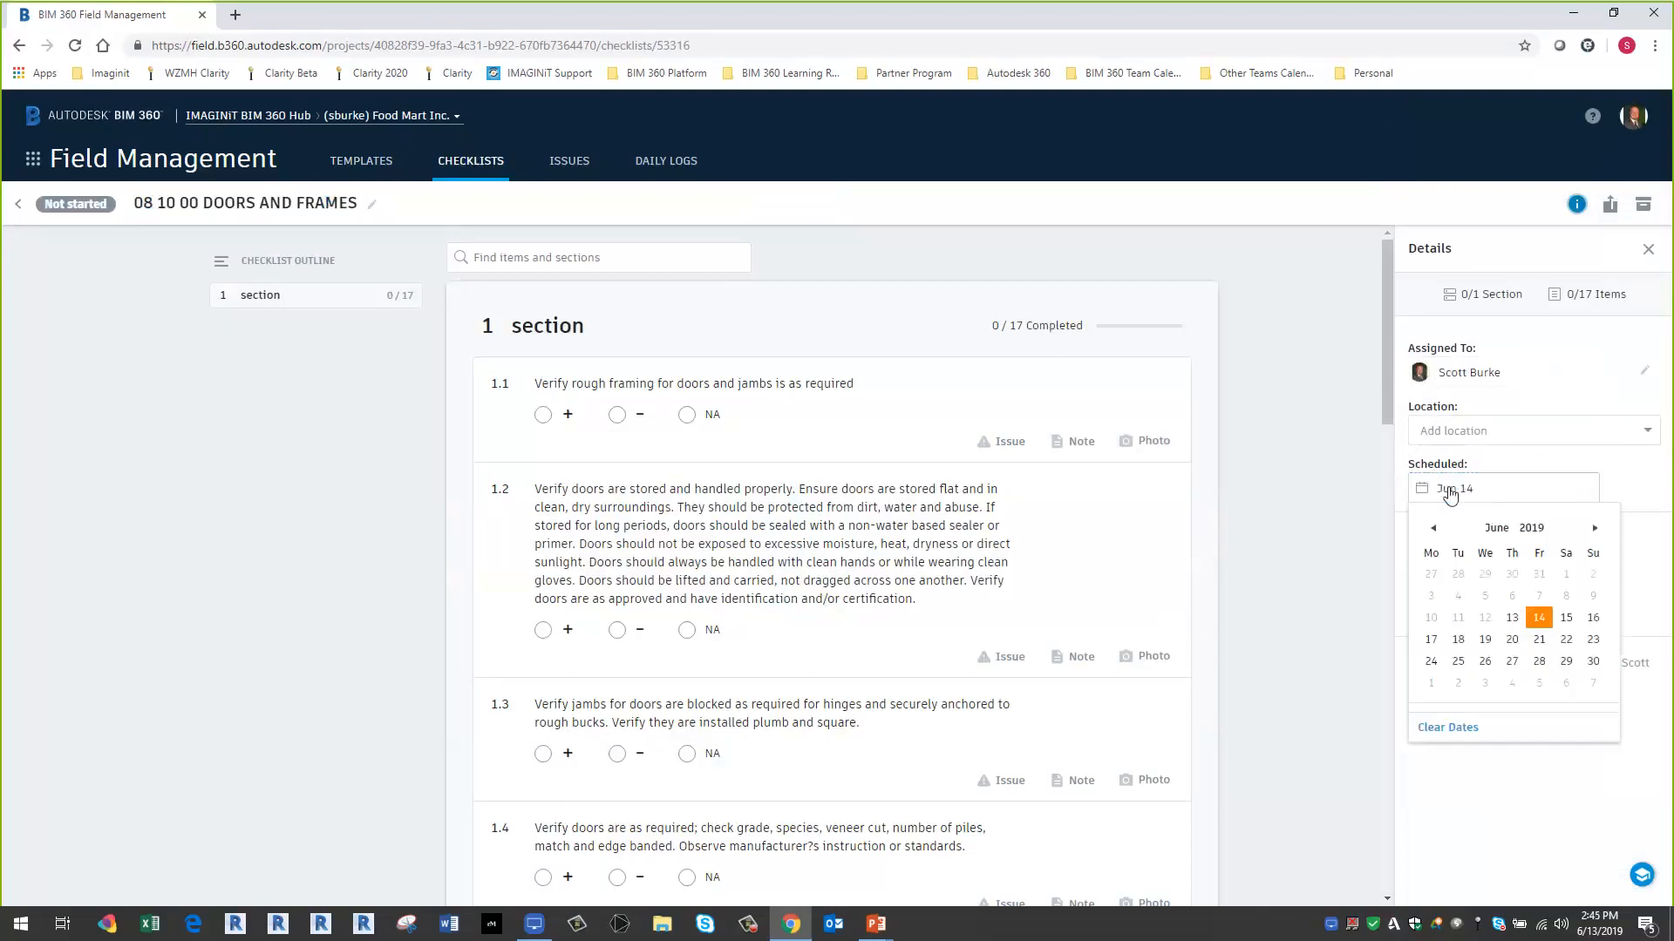
{"action": "left_click", "coordinate": [1513, 660]}
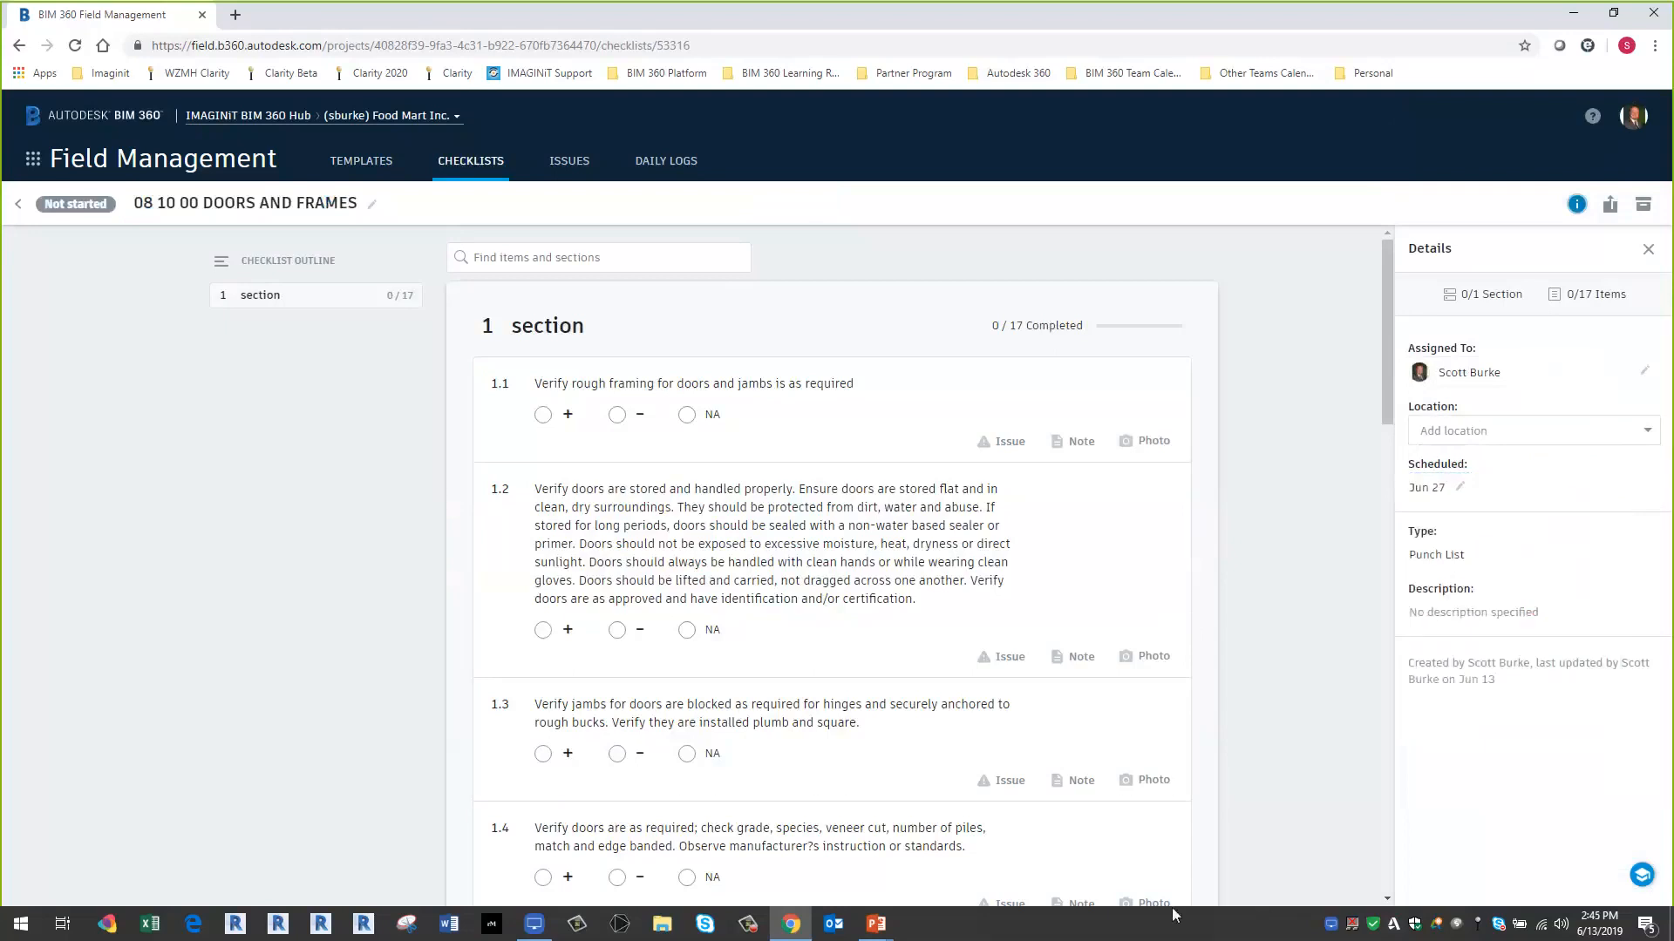
- Switch to LonelyScreen AirPlay Receiver to view the mirrored mobile app's Documents folders, and return to the browser
{"action": "left_click_drag", "start_coordinate": [1013, 565], "coordinate": [609, 531]}
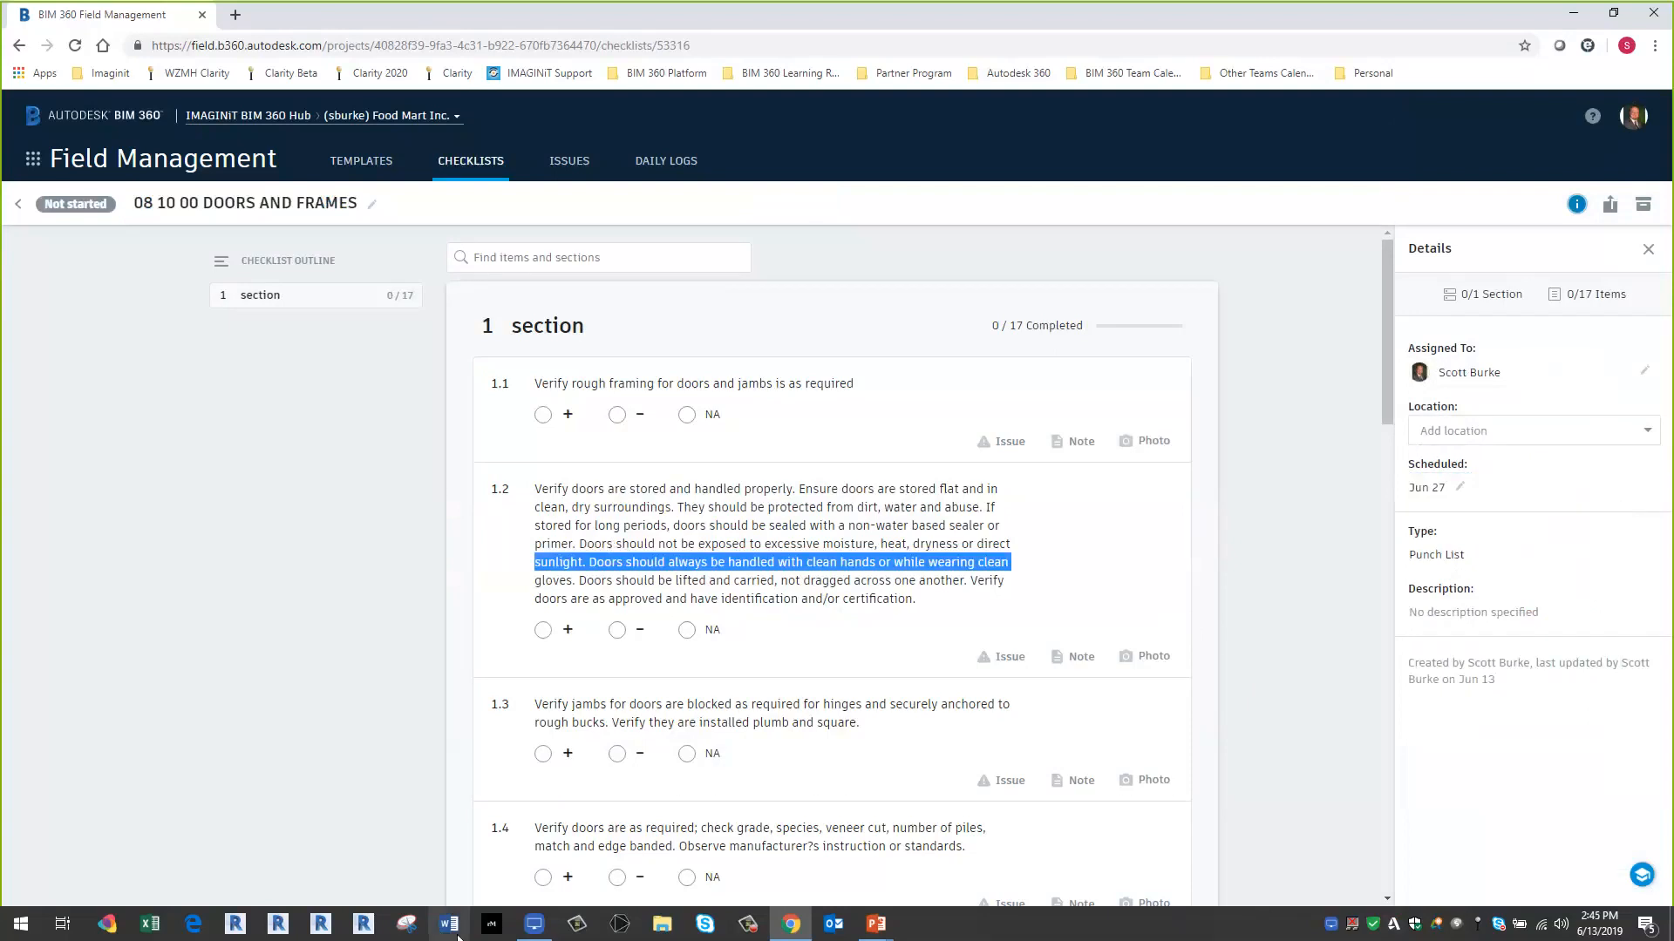
{"action": "left_click", "coordinate": [530, 929]}
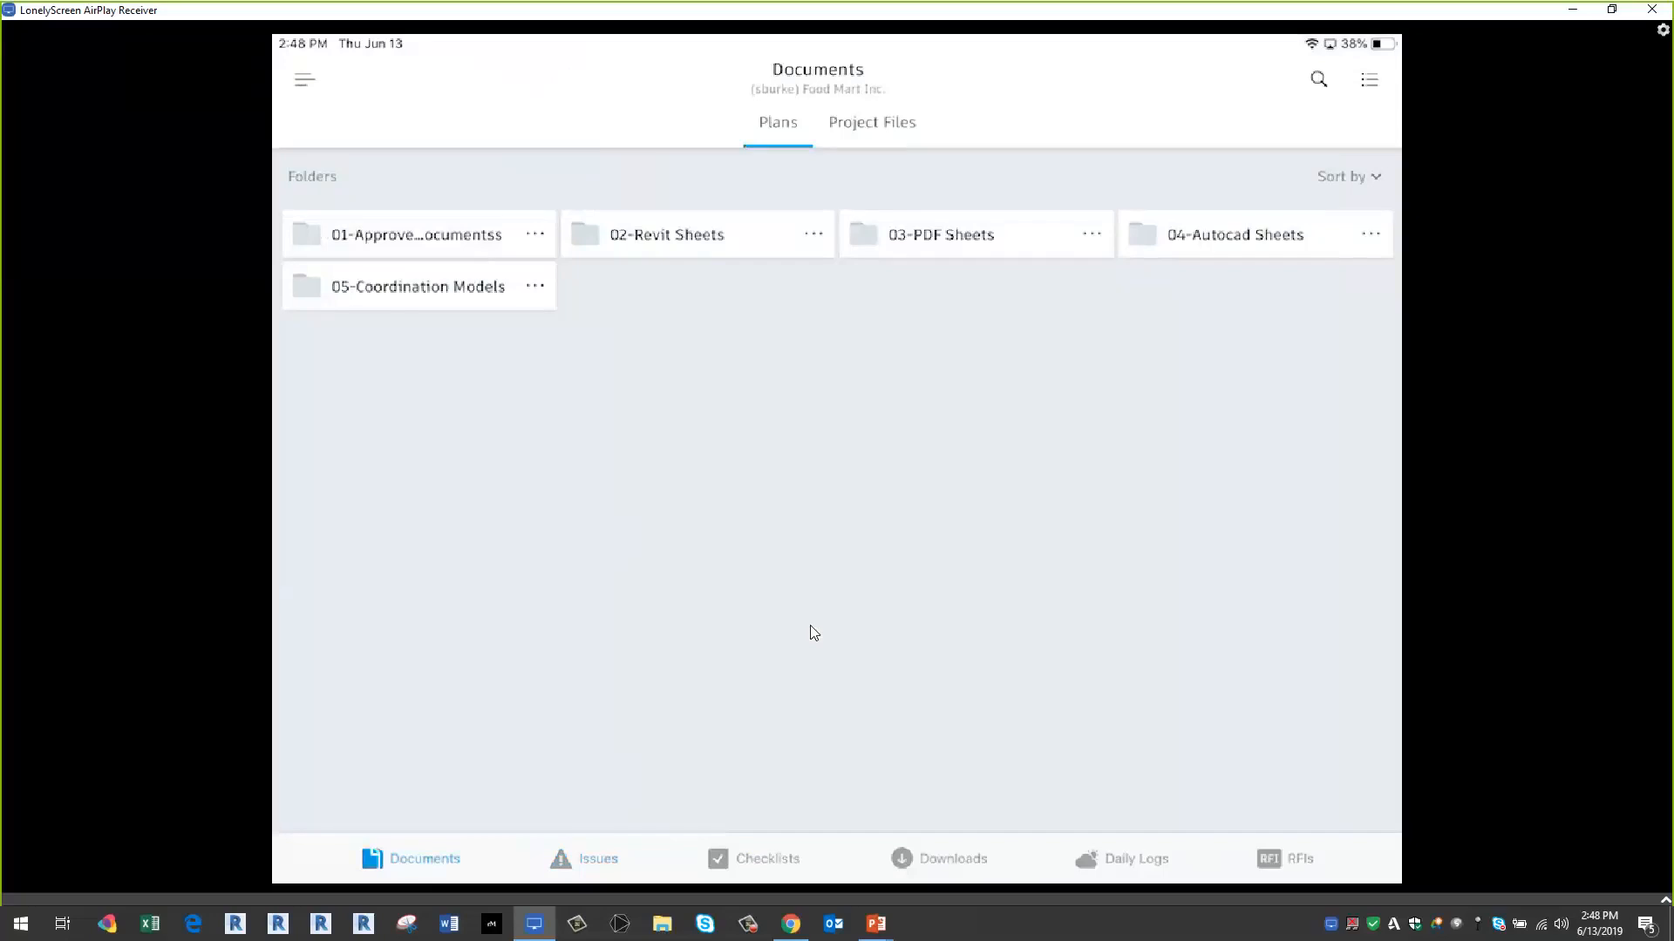
{"action": "left_click", "coordinate": [1568, 11]}
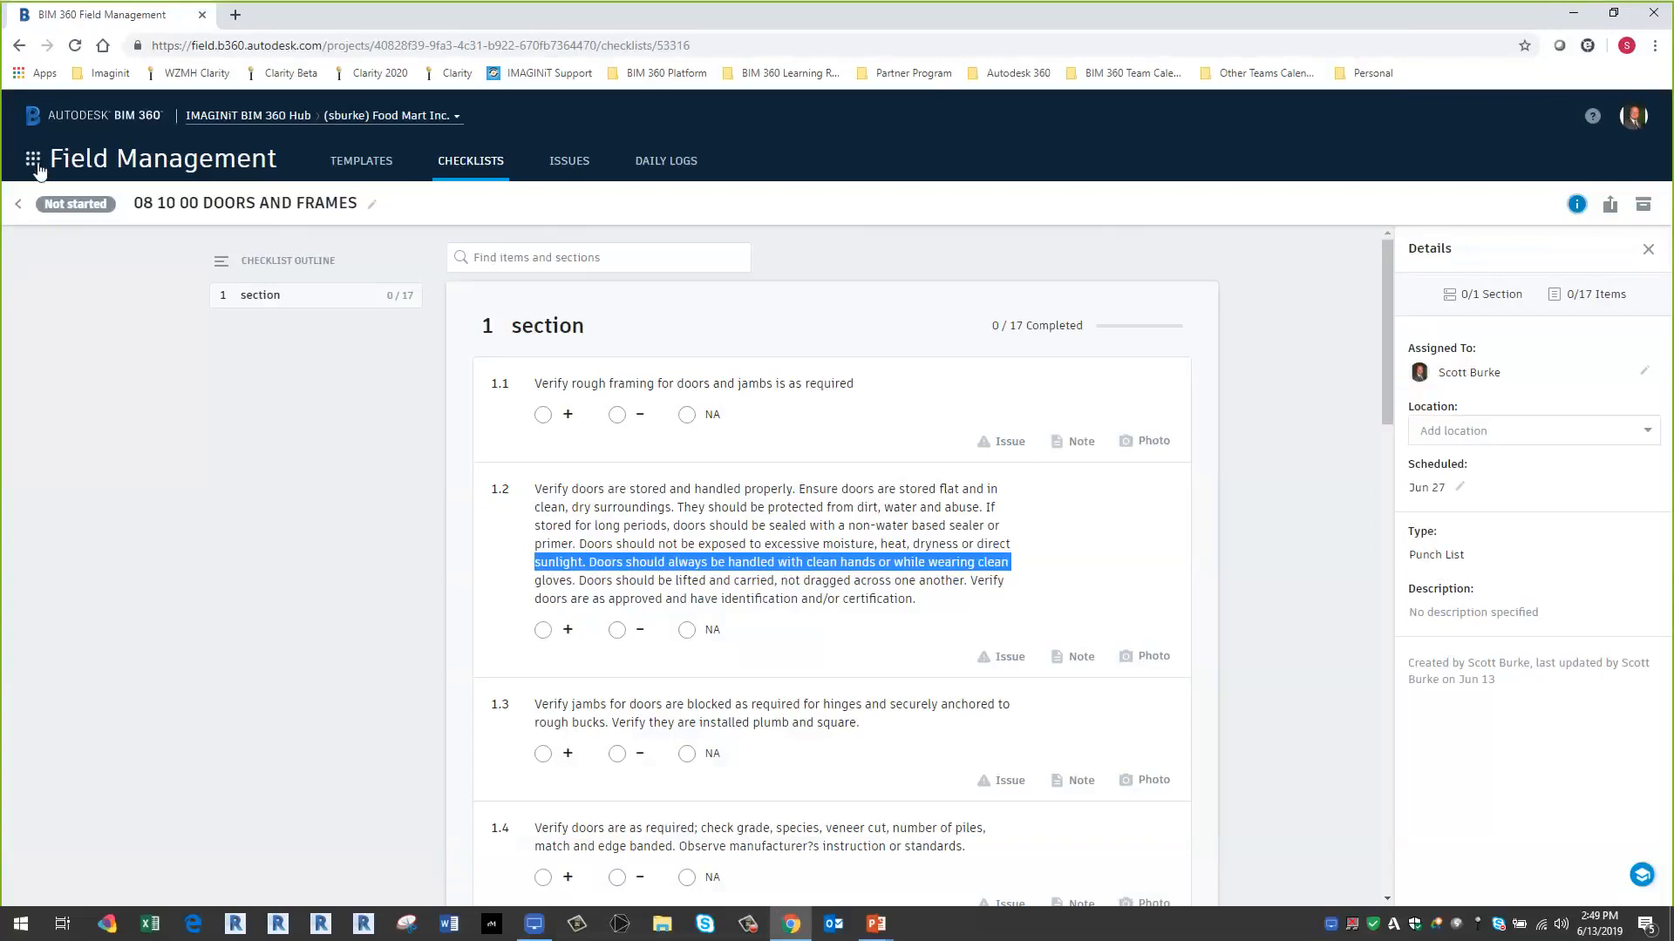
- Go to the Food Mart Inc. Project Home and look over its dashboard cards for submittals, design packages and issues
{"action": "left_click", "coordinate": [32, 161]}
{"action": "left_click", "coordinate": [411, 657]}
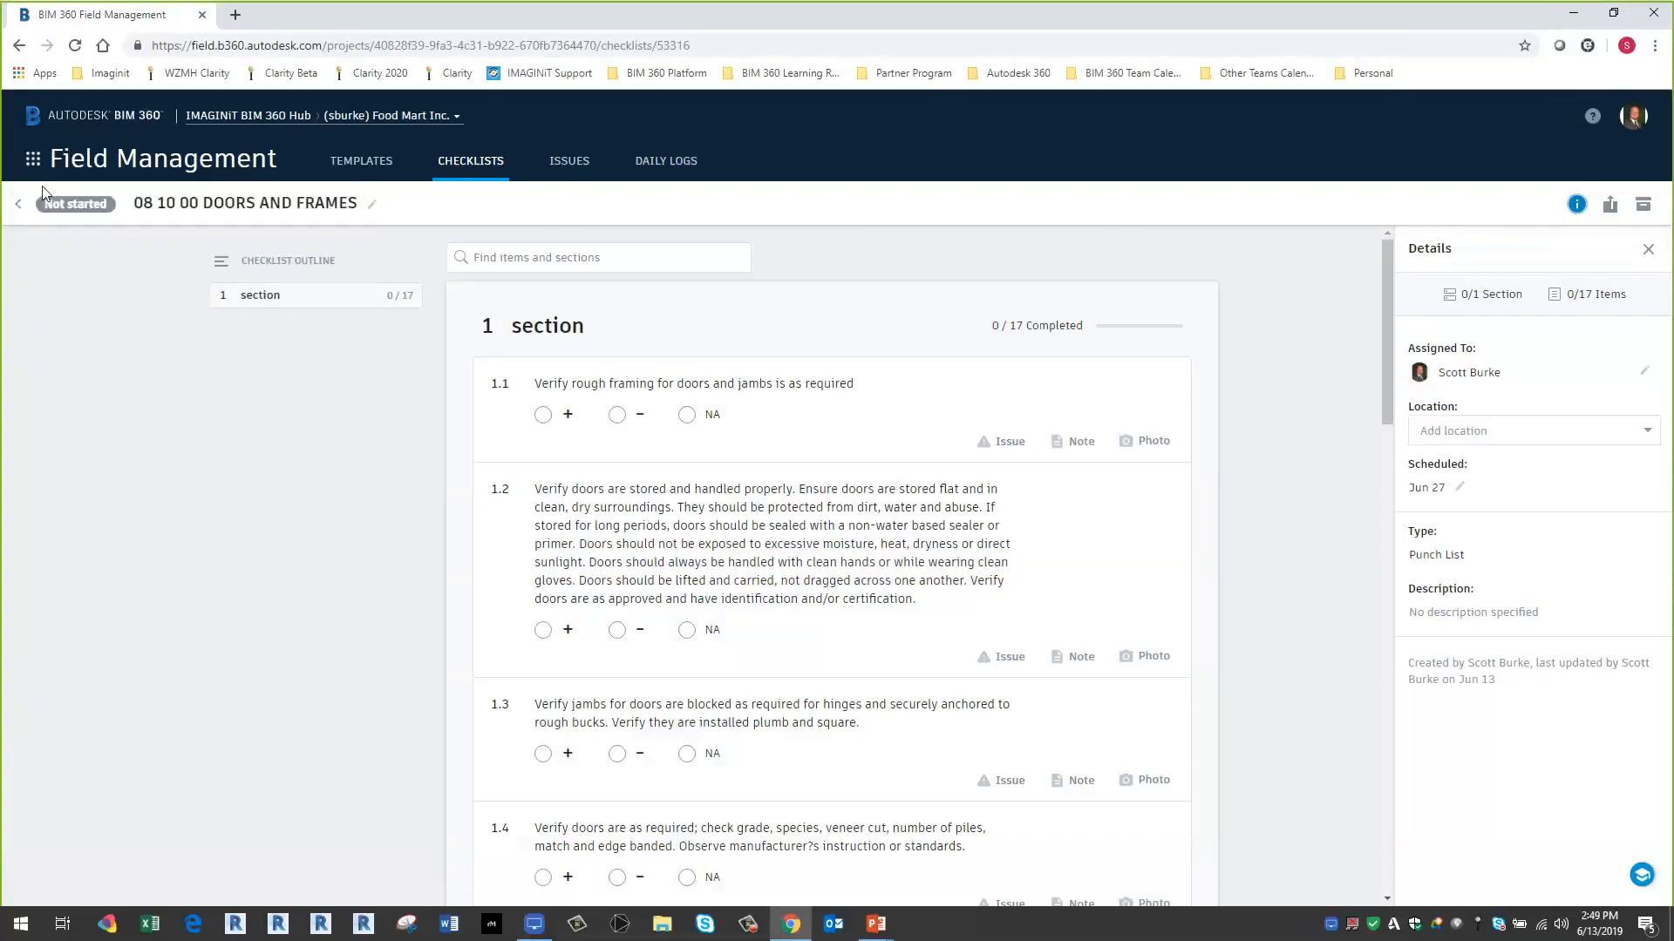
{"action": "left_click", "coordinate": [35, 162]}
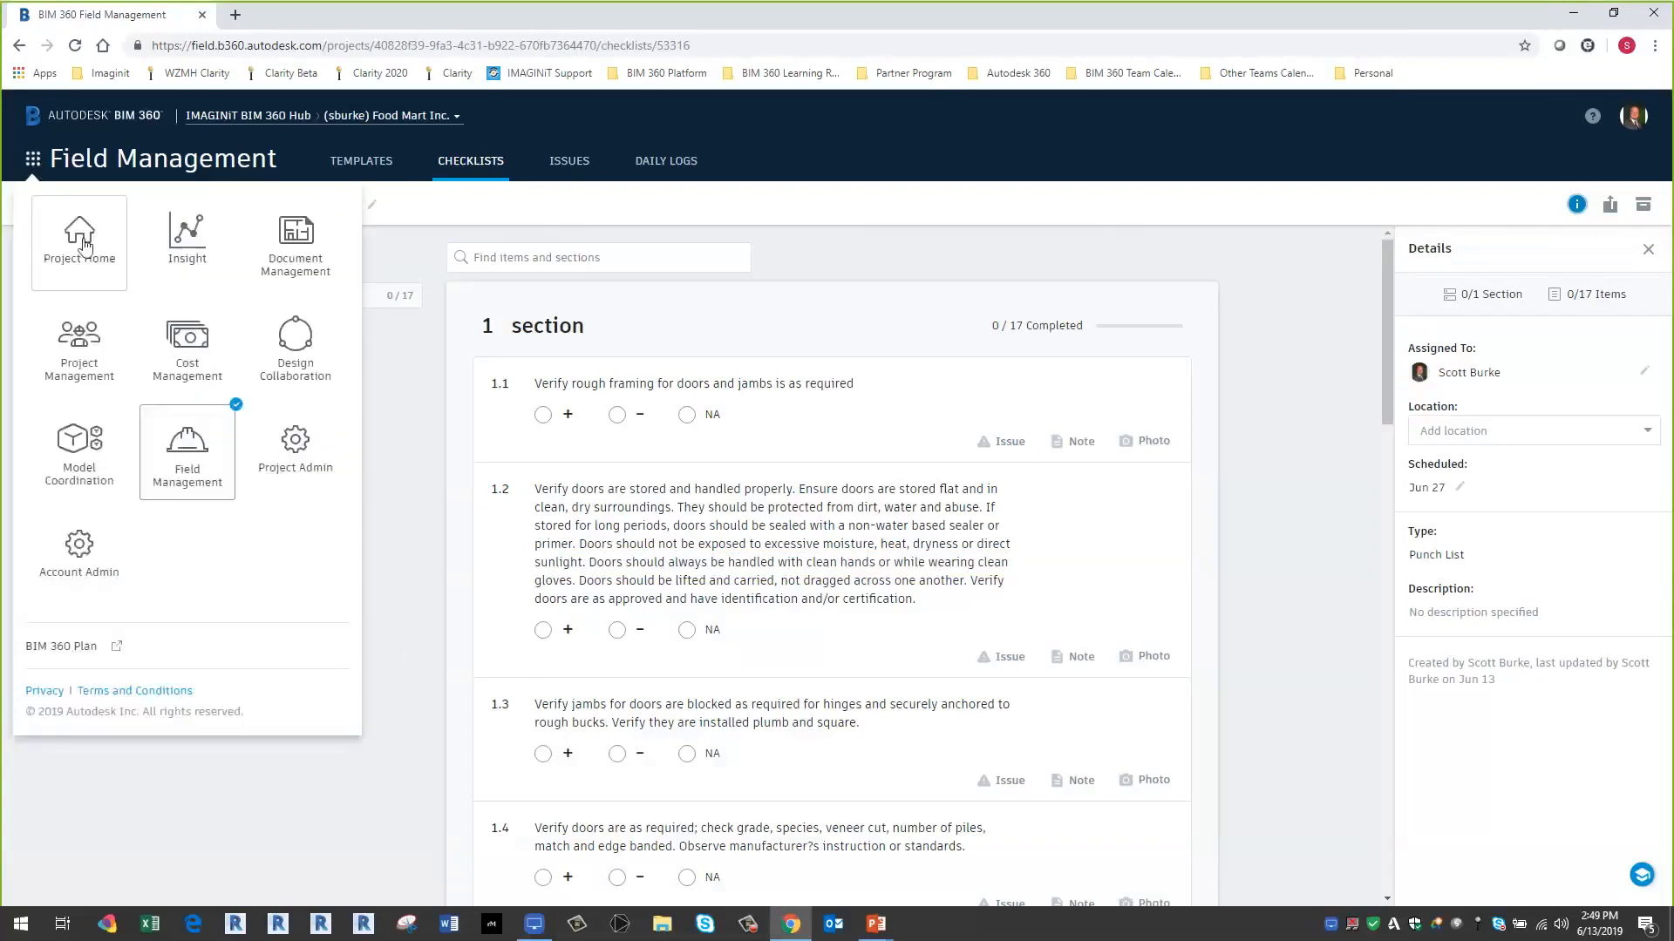
{"action": "left_click", "coordinate": [85, 246]}
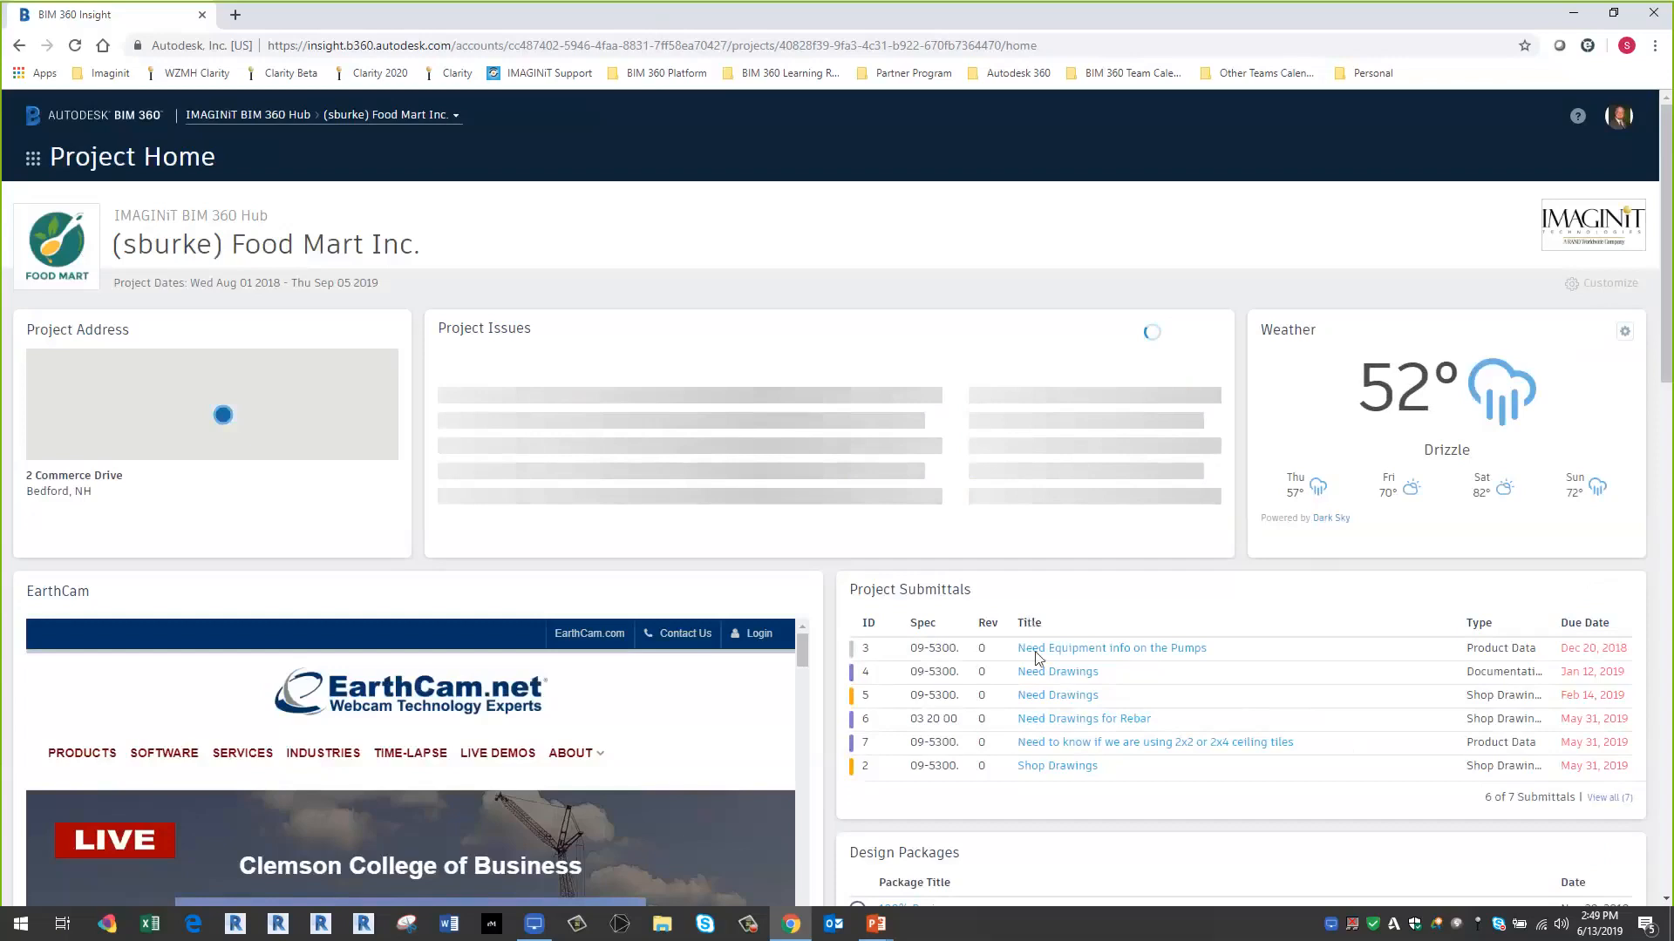
{"action": "scroll", "coordinate": [1037, 658], "scroll_direction": "down", "scroll_amount": 2}
{"action": "scroll", "coordinate": [1083, 578], "scroll_direction": "down", "scroll_amount": 4}
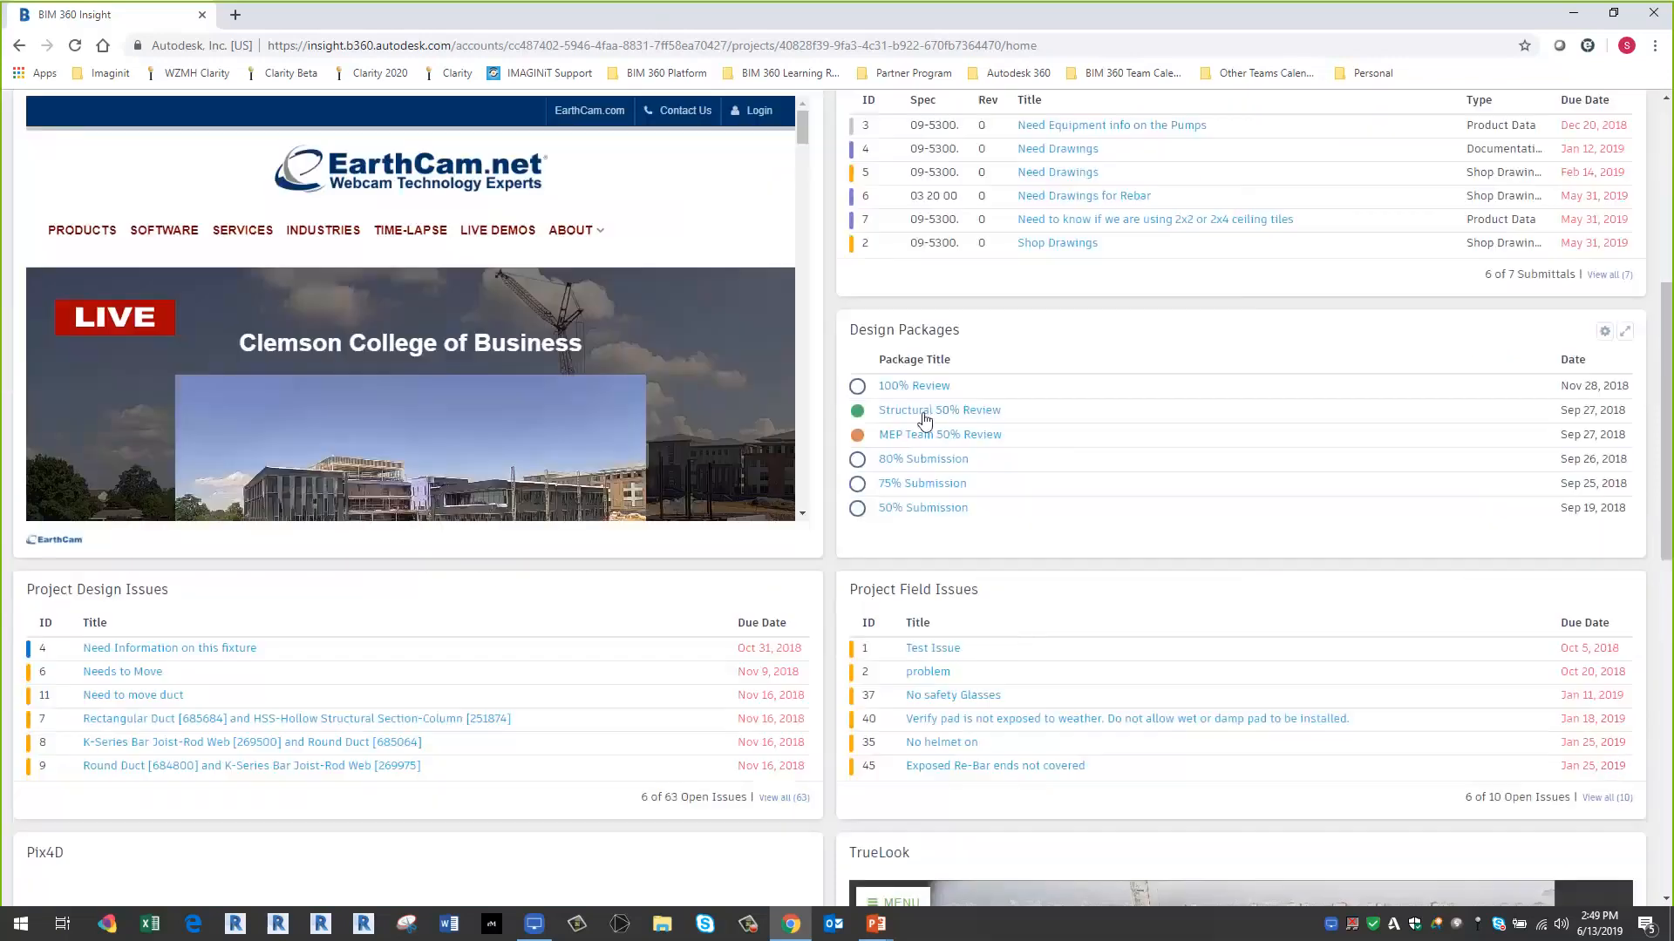
{"action": "scroll", "coordinate": [1029, 662], "scroll_direction": "down", "scroll_amount": 1}
- Expand the Project Issues card, view its issue type filter options, and return to the dashboard without changing the filter
{"action": "scroll", "coordinate": [965, 787], "scroll_direction": "up", "scroll_amount": 6}
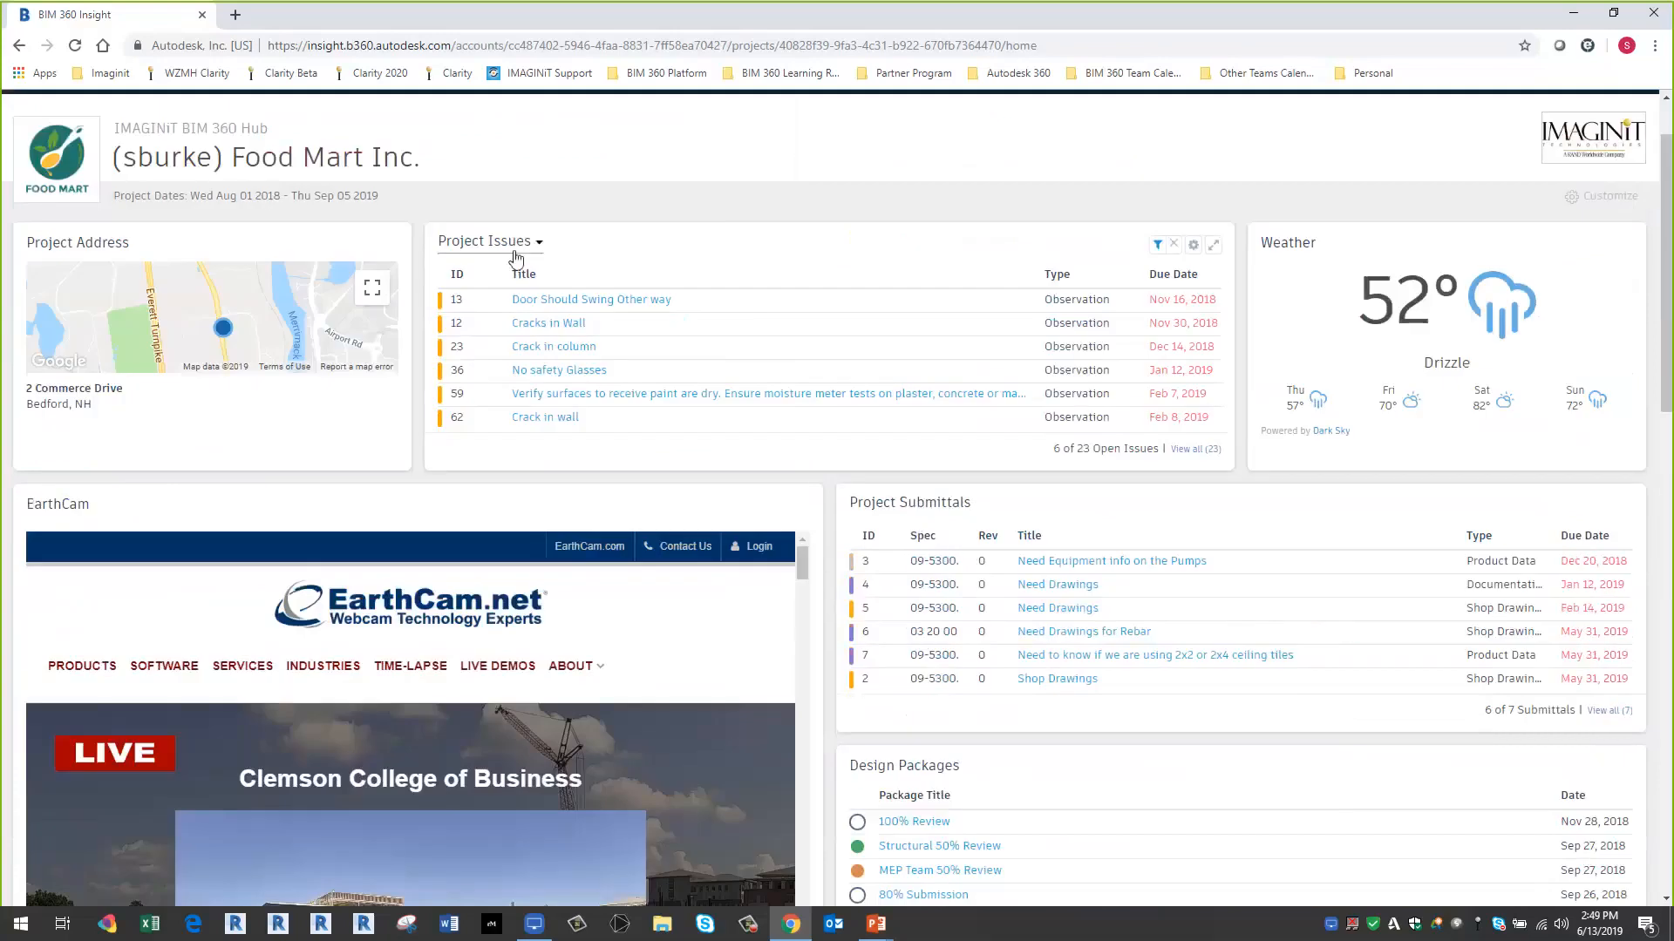
{"action": "left_click", "coordinate": [1214, 249]}
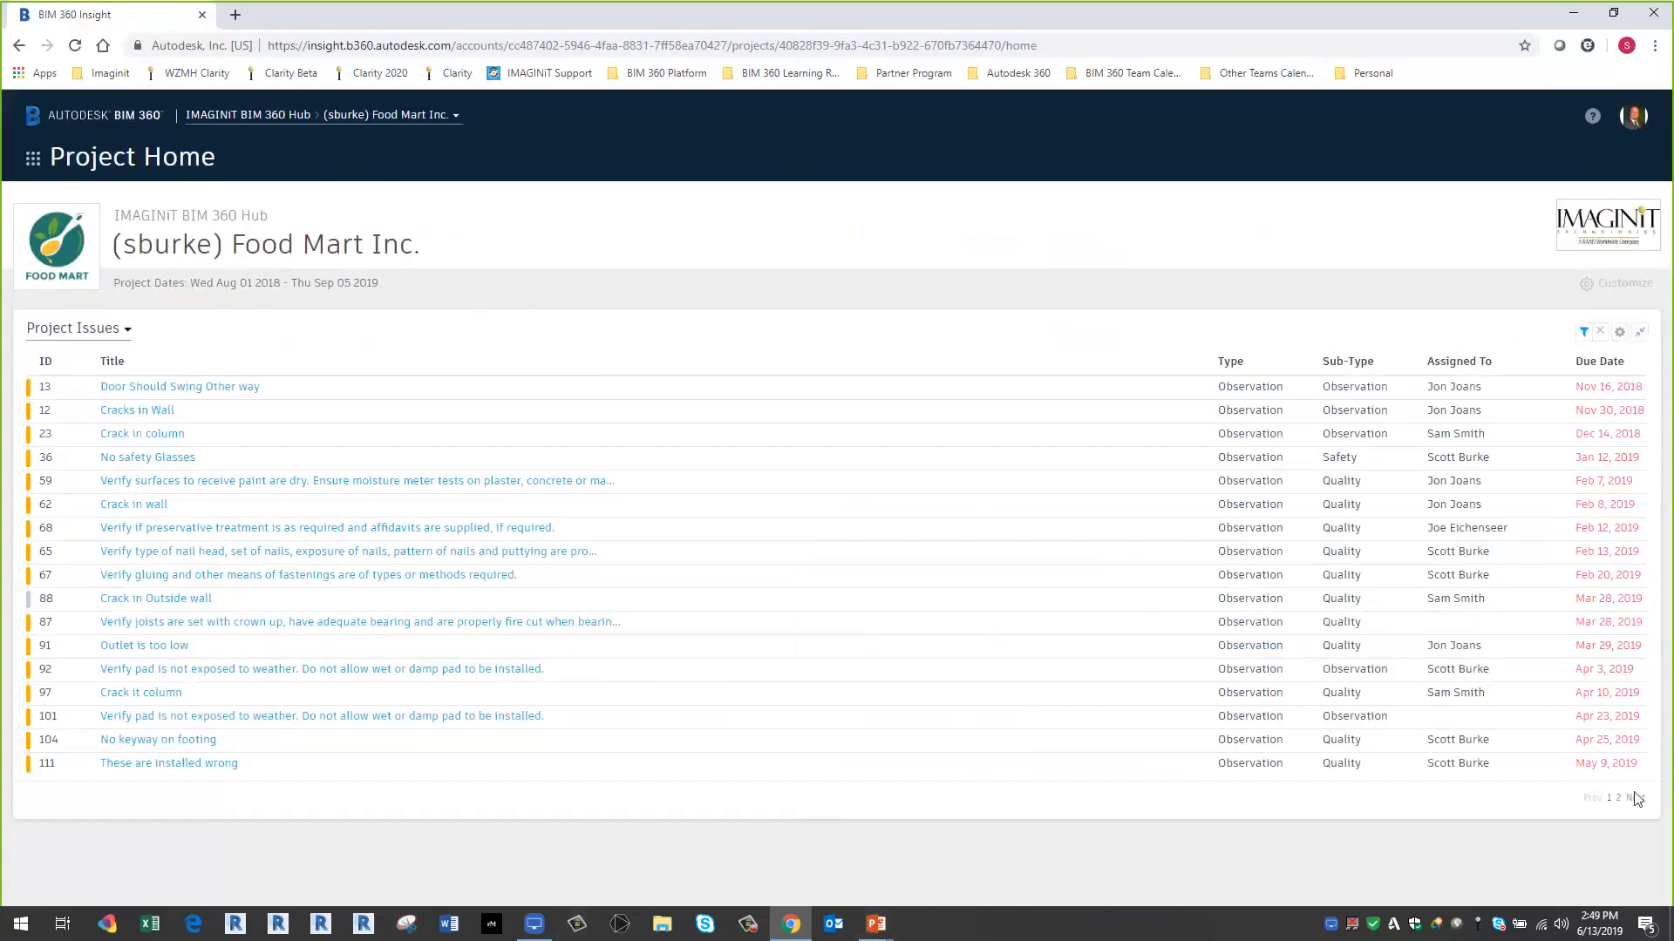
{"action": "left_click", "coordinate": [1584, 335]}
{"action": "left_click", "coordinate": [1569, 398]}
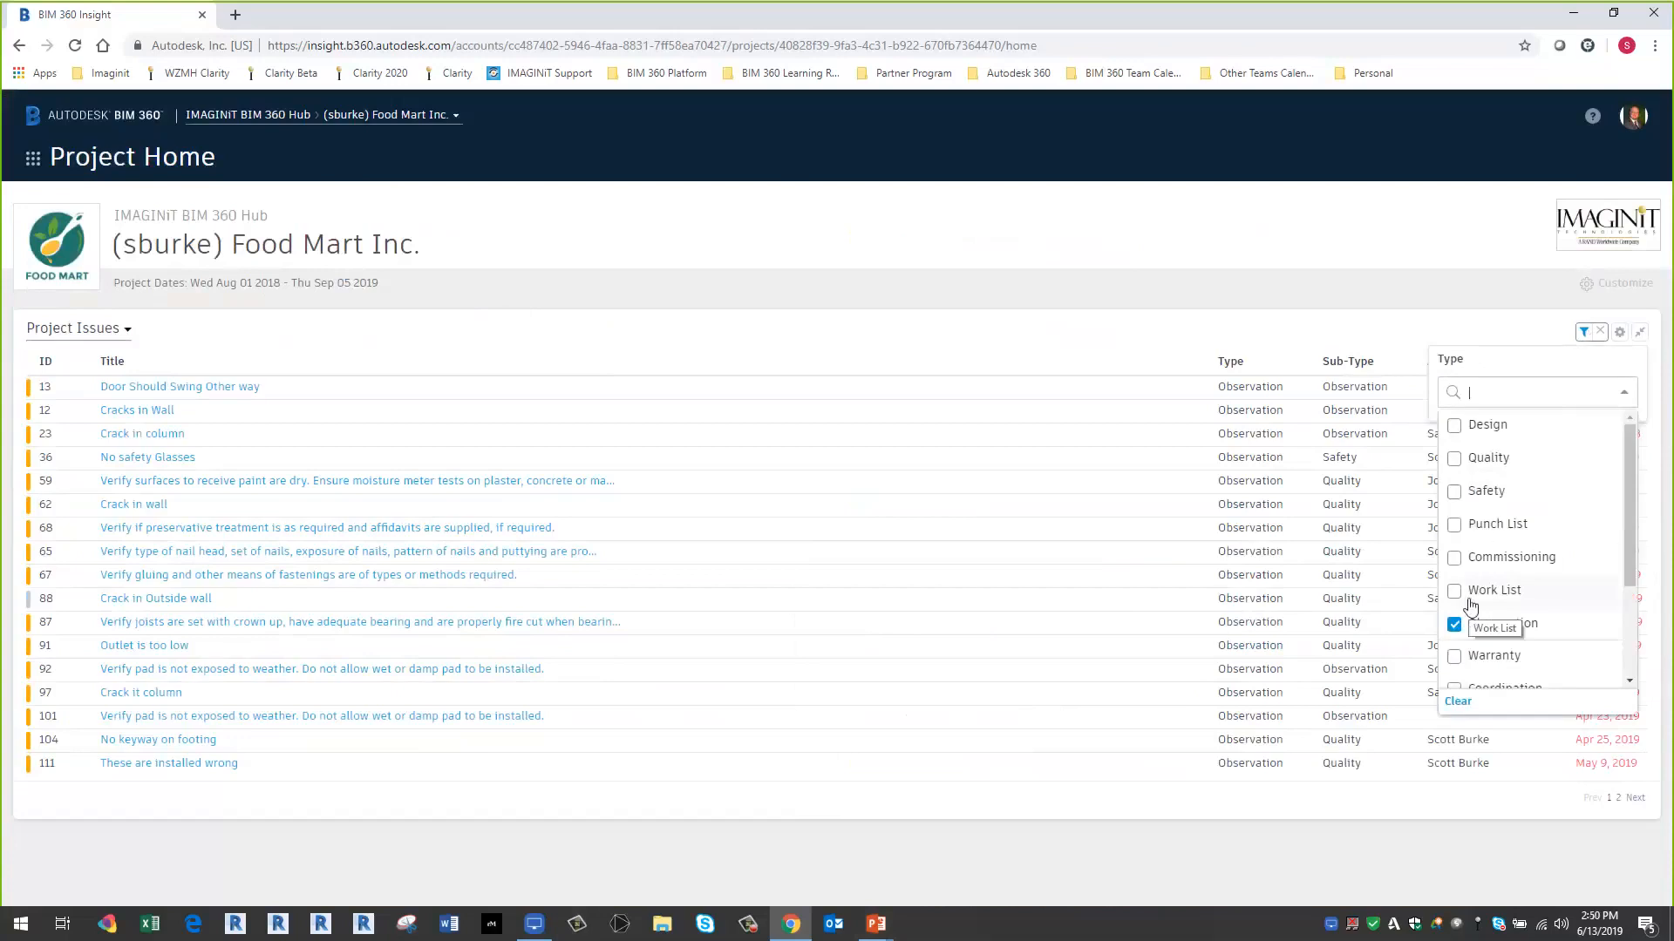
{"action": "left_click", "coordinate": [1412, 319]}
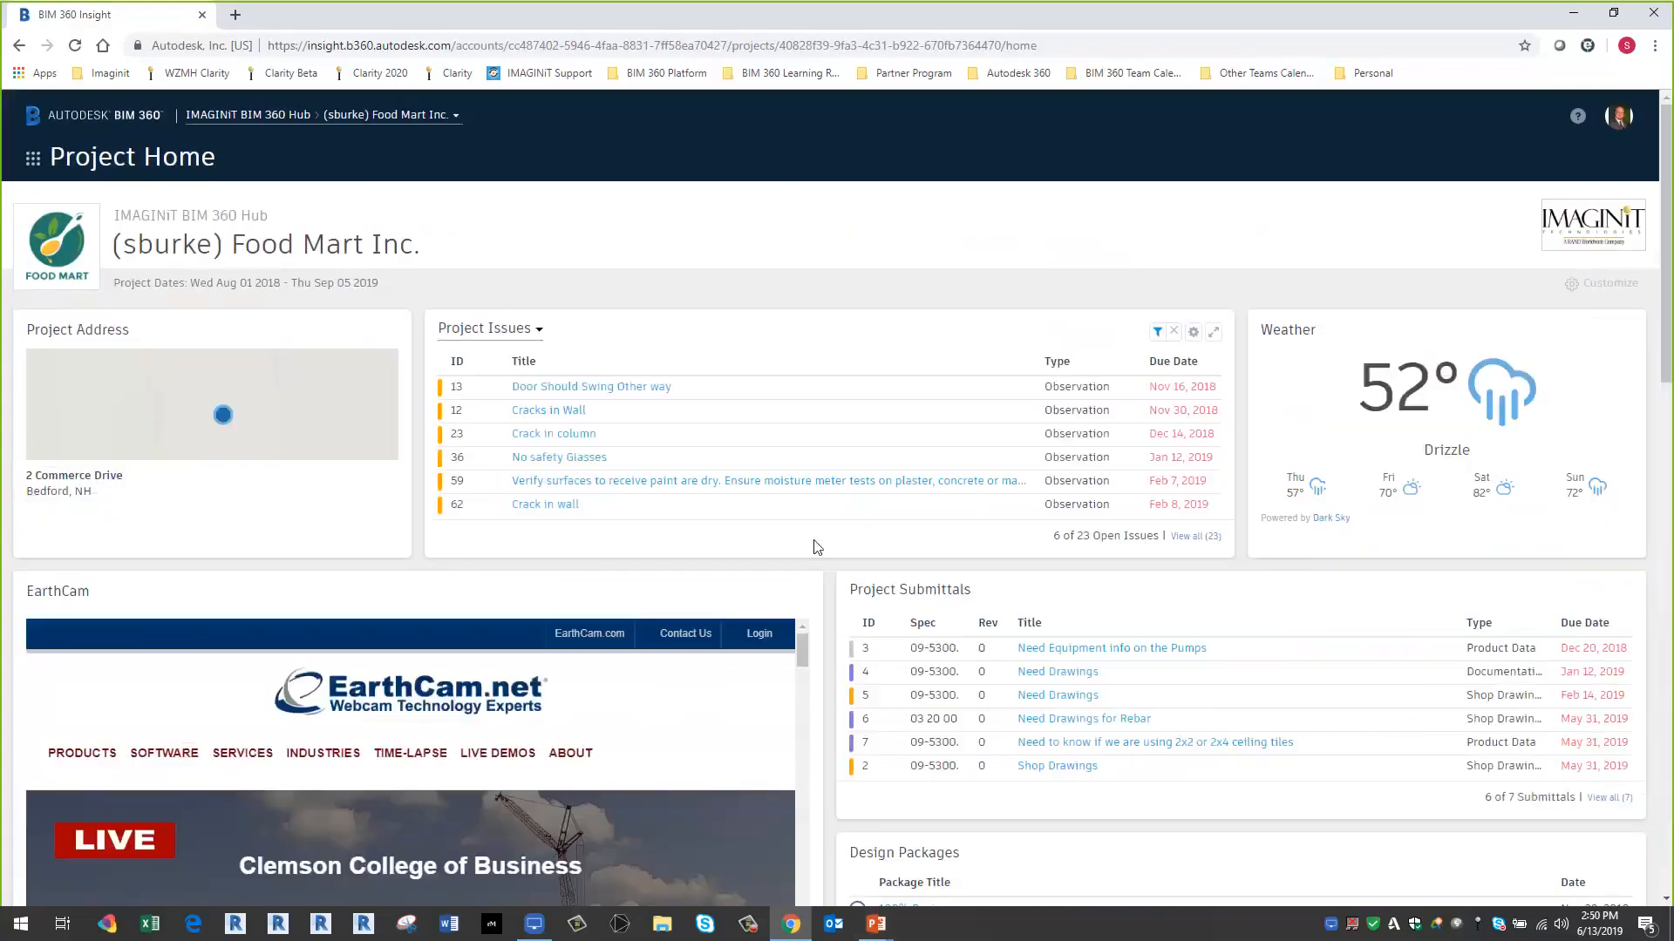
- View the EarthCam construction camera card and start the live video on the TrueLook card
{"action": "scroll", "coordinate": [507, 474], "scroll_direction": "down", "scroll_amount": 7}
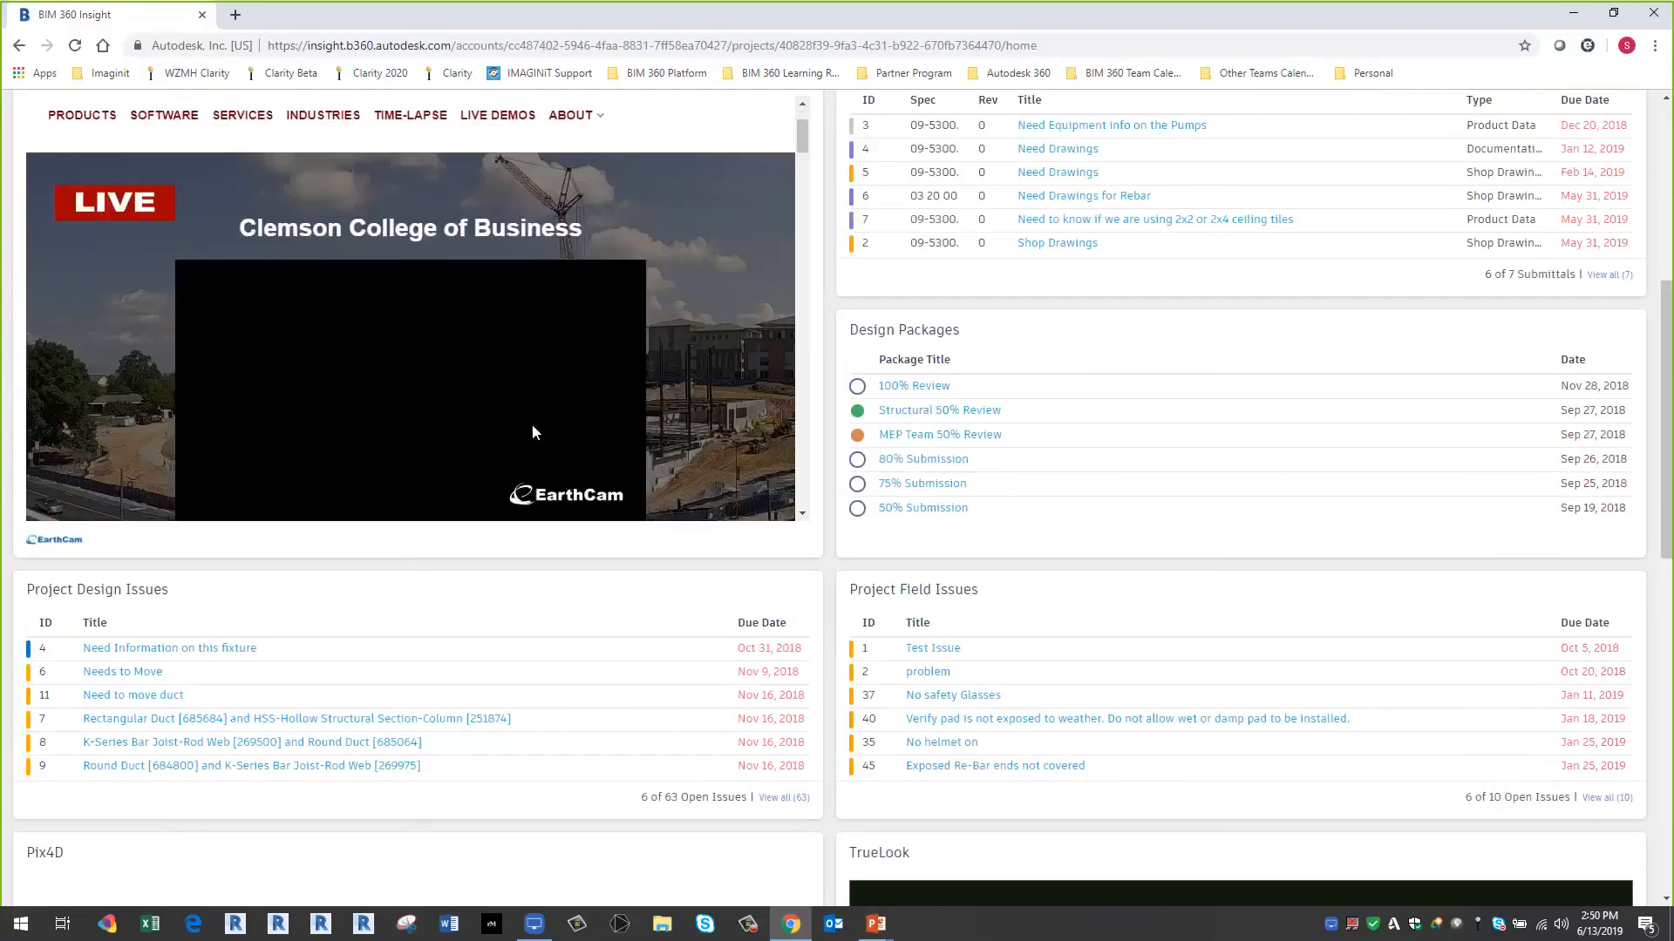
{"action": "scroll", "coordinate": [533, 432], "scroll_direction": "down", "scroll_amount": 1}
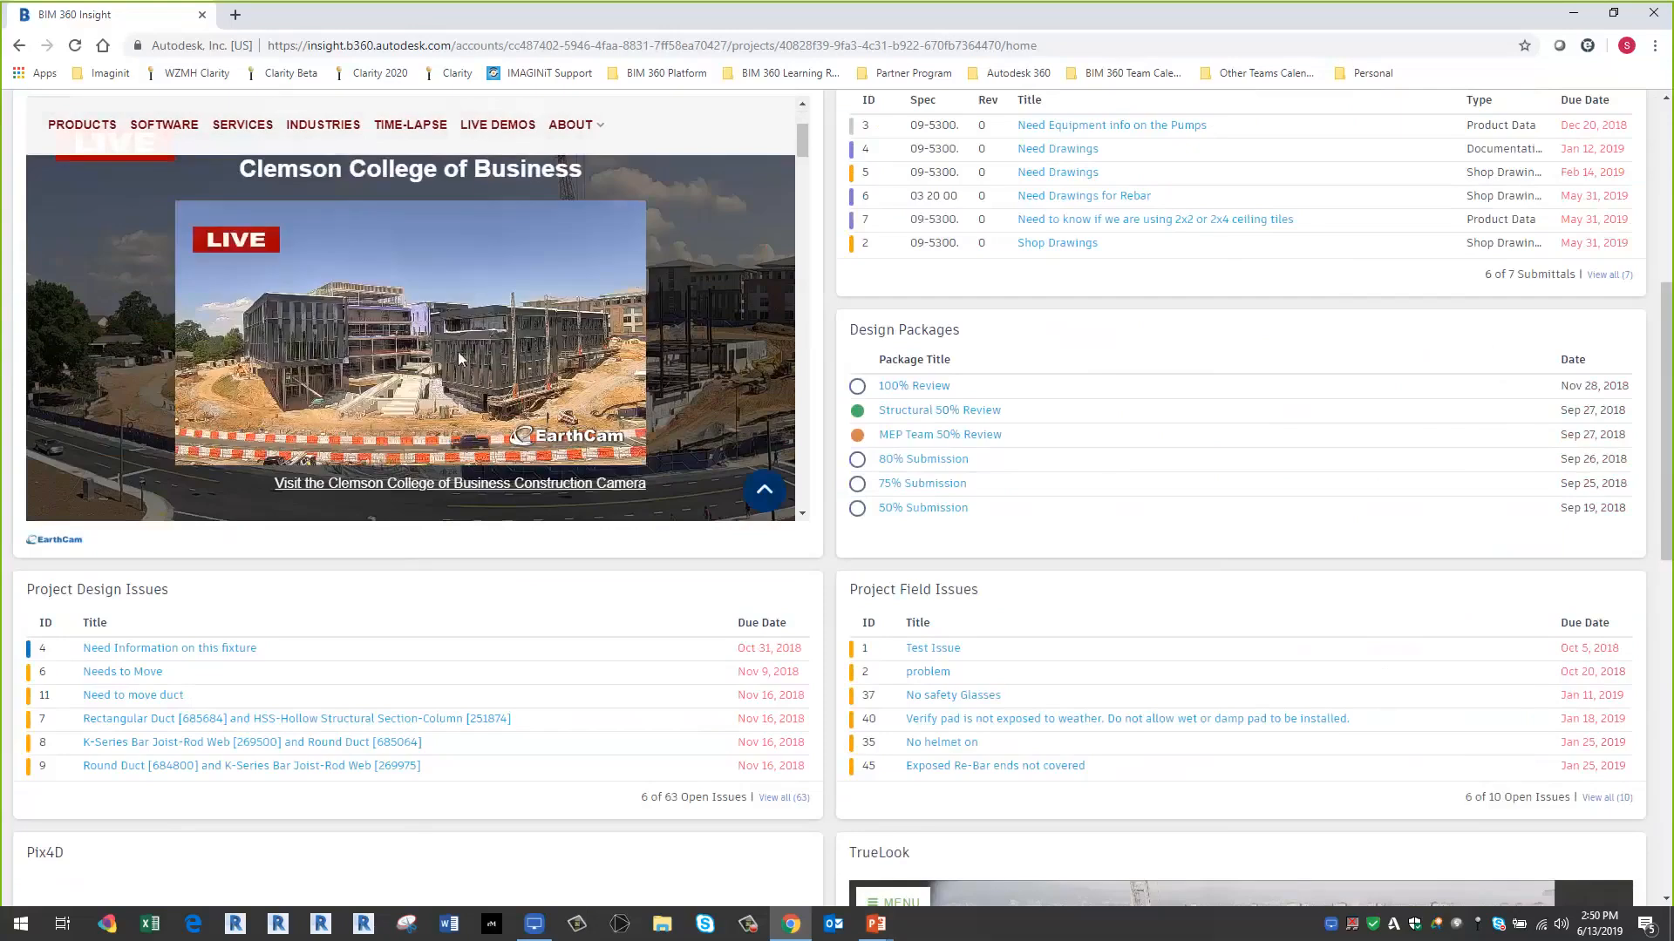
{"action": "scroll", "coordinate": [1283, 903], "scroll_direction": "down", "scroll_amount": 5}
{"action": "right_click", "coordinate": [1187, 563]}
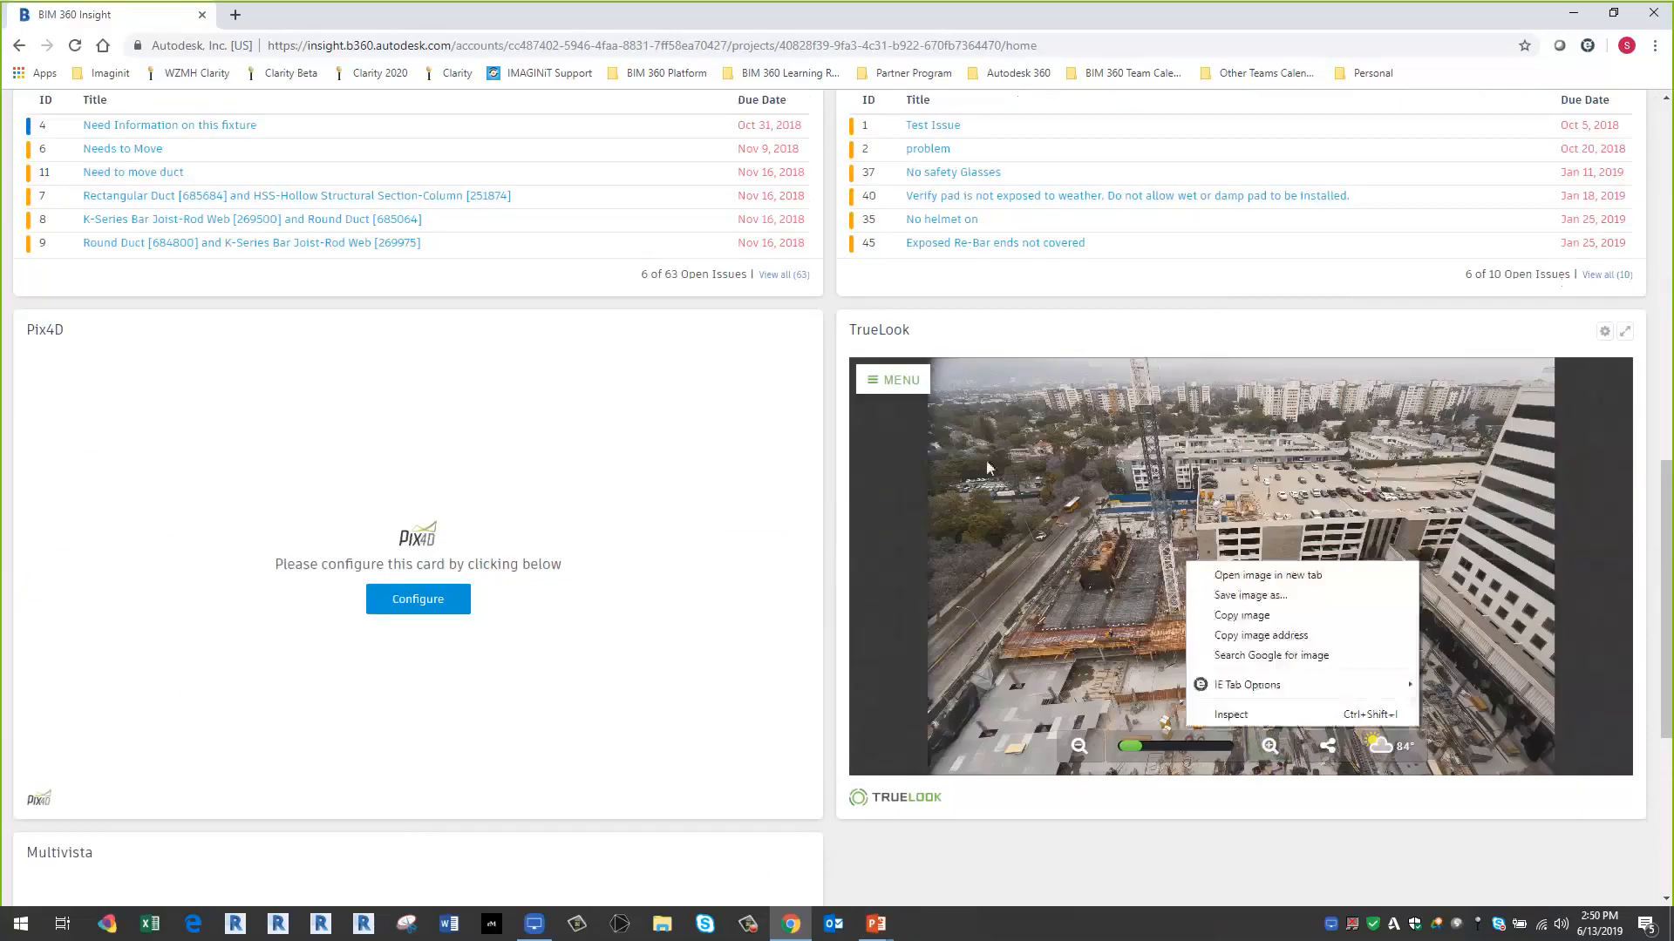
{"action": "left_click", "coordinate": [883, 384]}
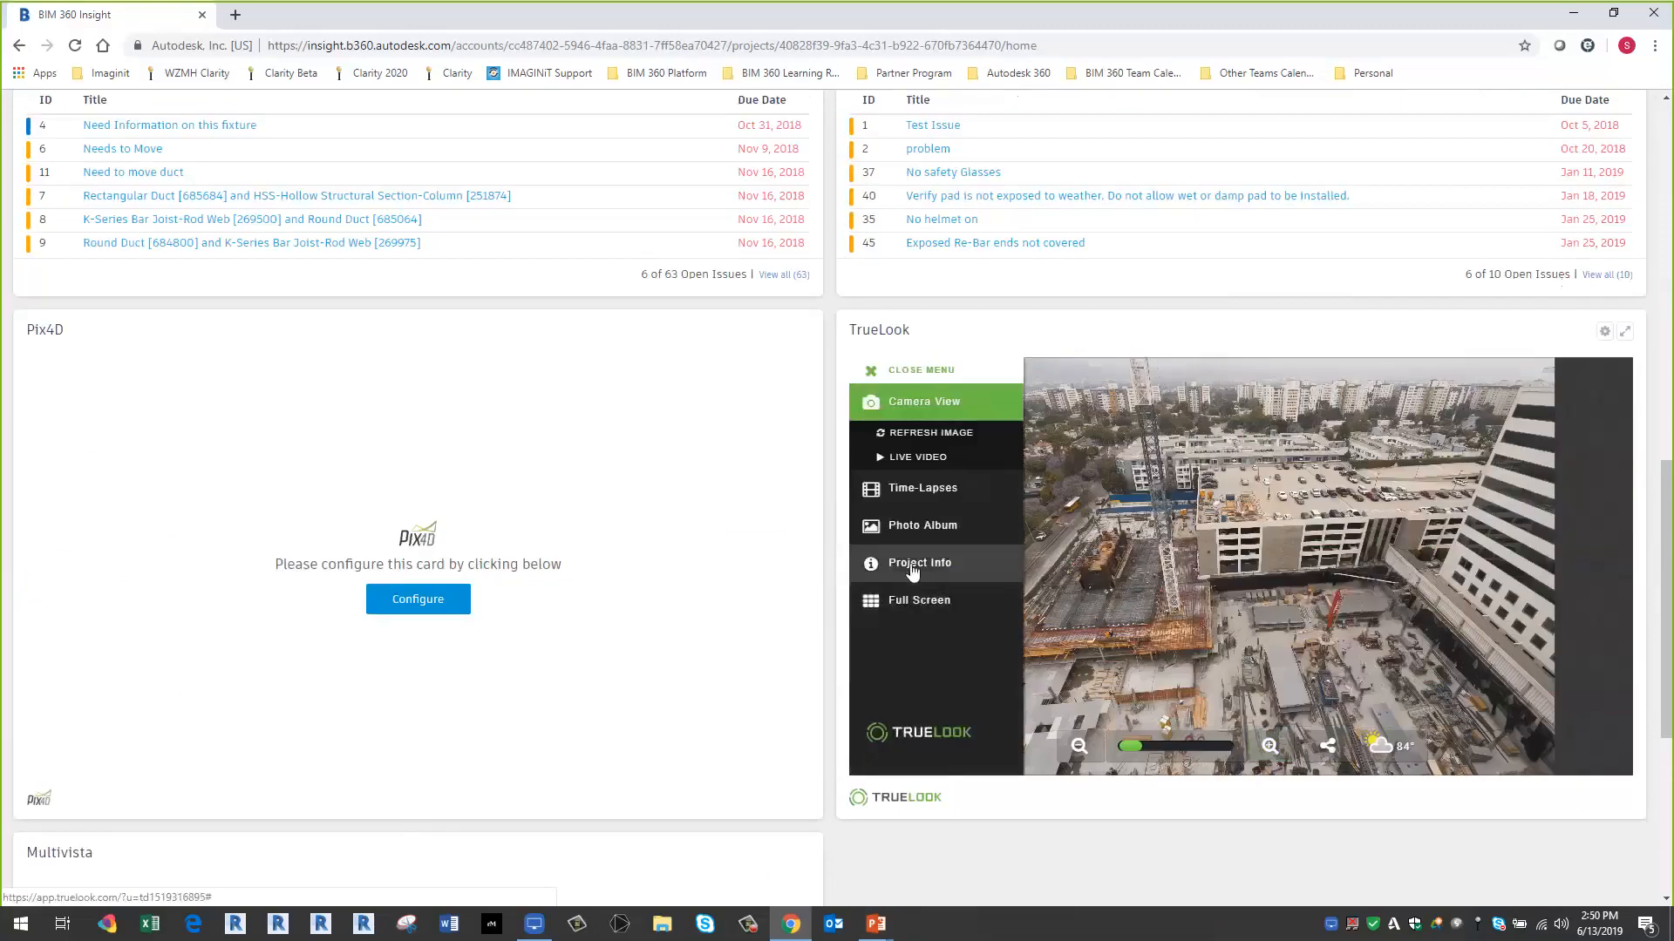
{"action": "left_click", "coordinate": [916, 457]}
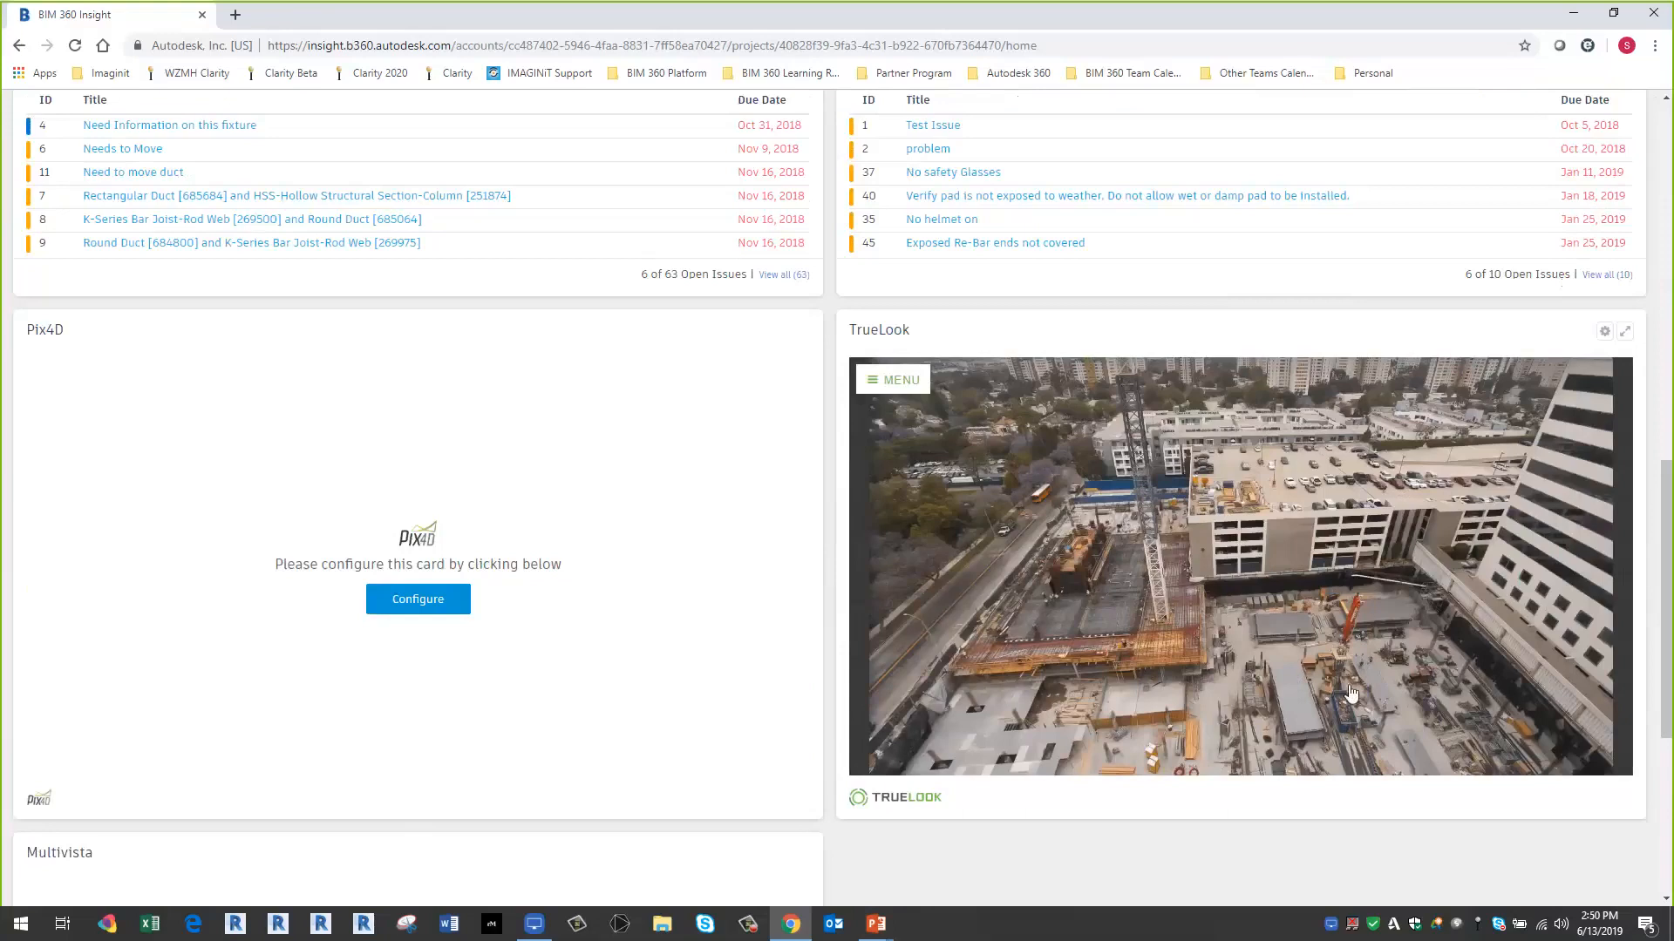
- Open dashboard customization and browse the Card Library's partner and project cards, leaving it without adding any
{"action": "scroll", "coordinate": [1351, 693], "scroll_direction": "up", "scroll_amount": 12}
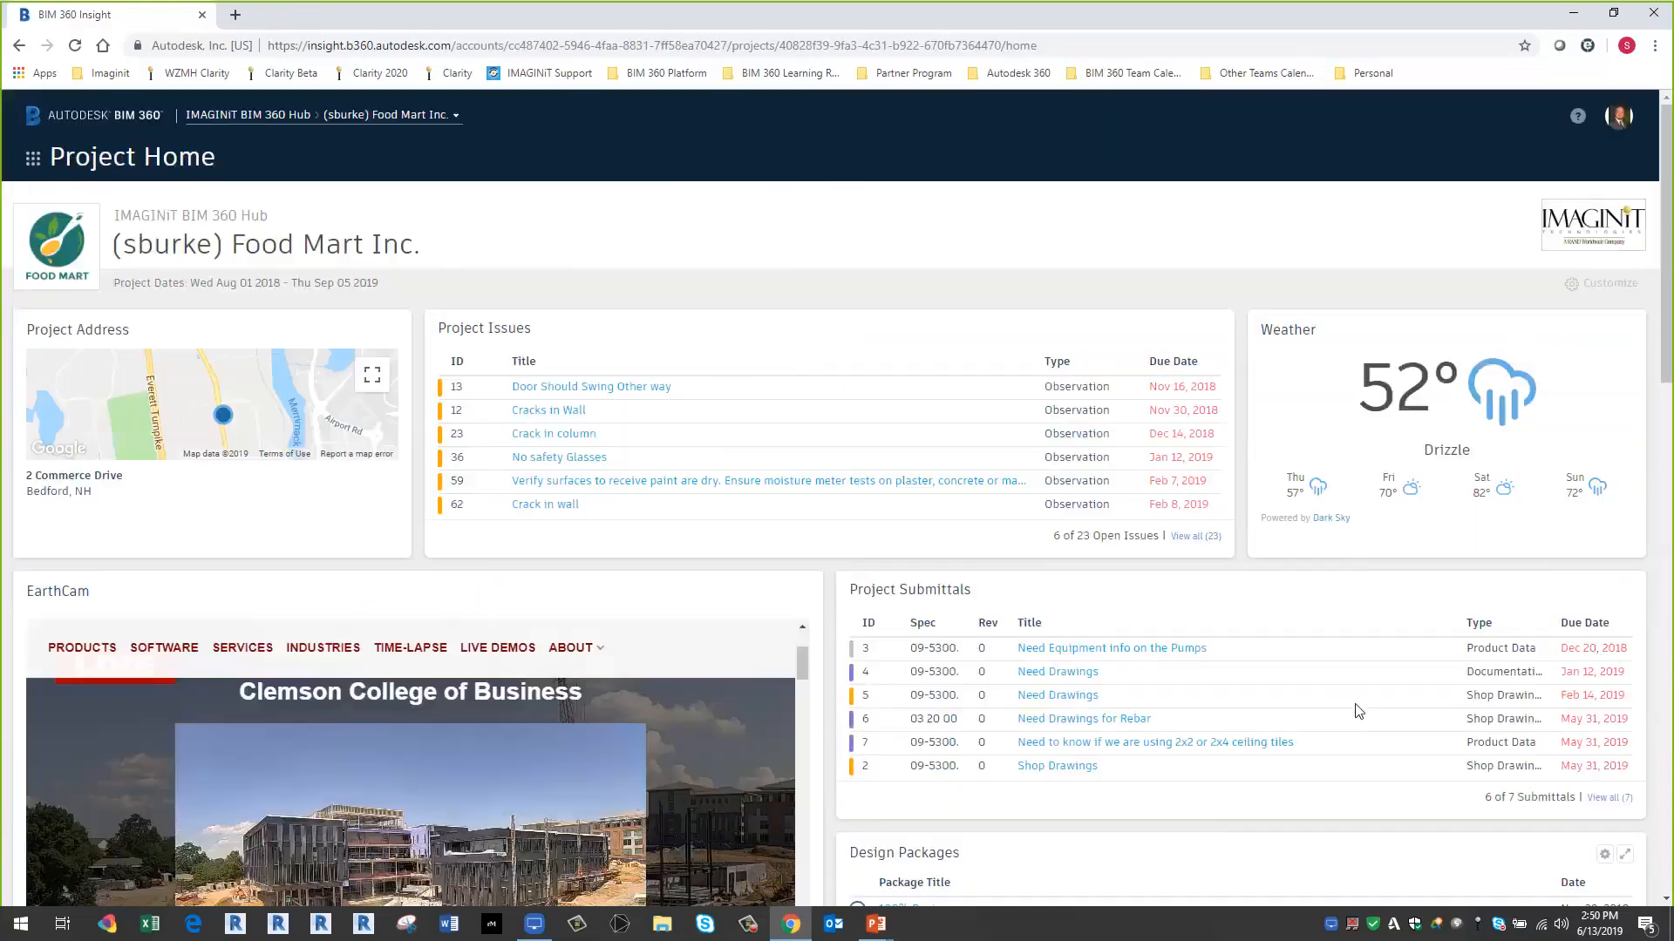
{"action": "left_click", "coordinate": [1610, 284]}
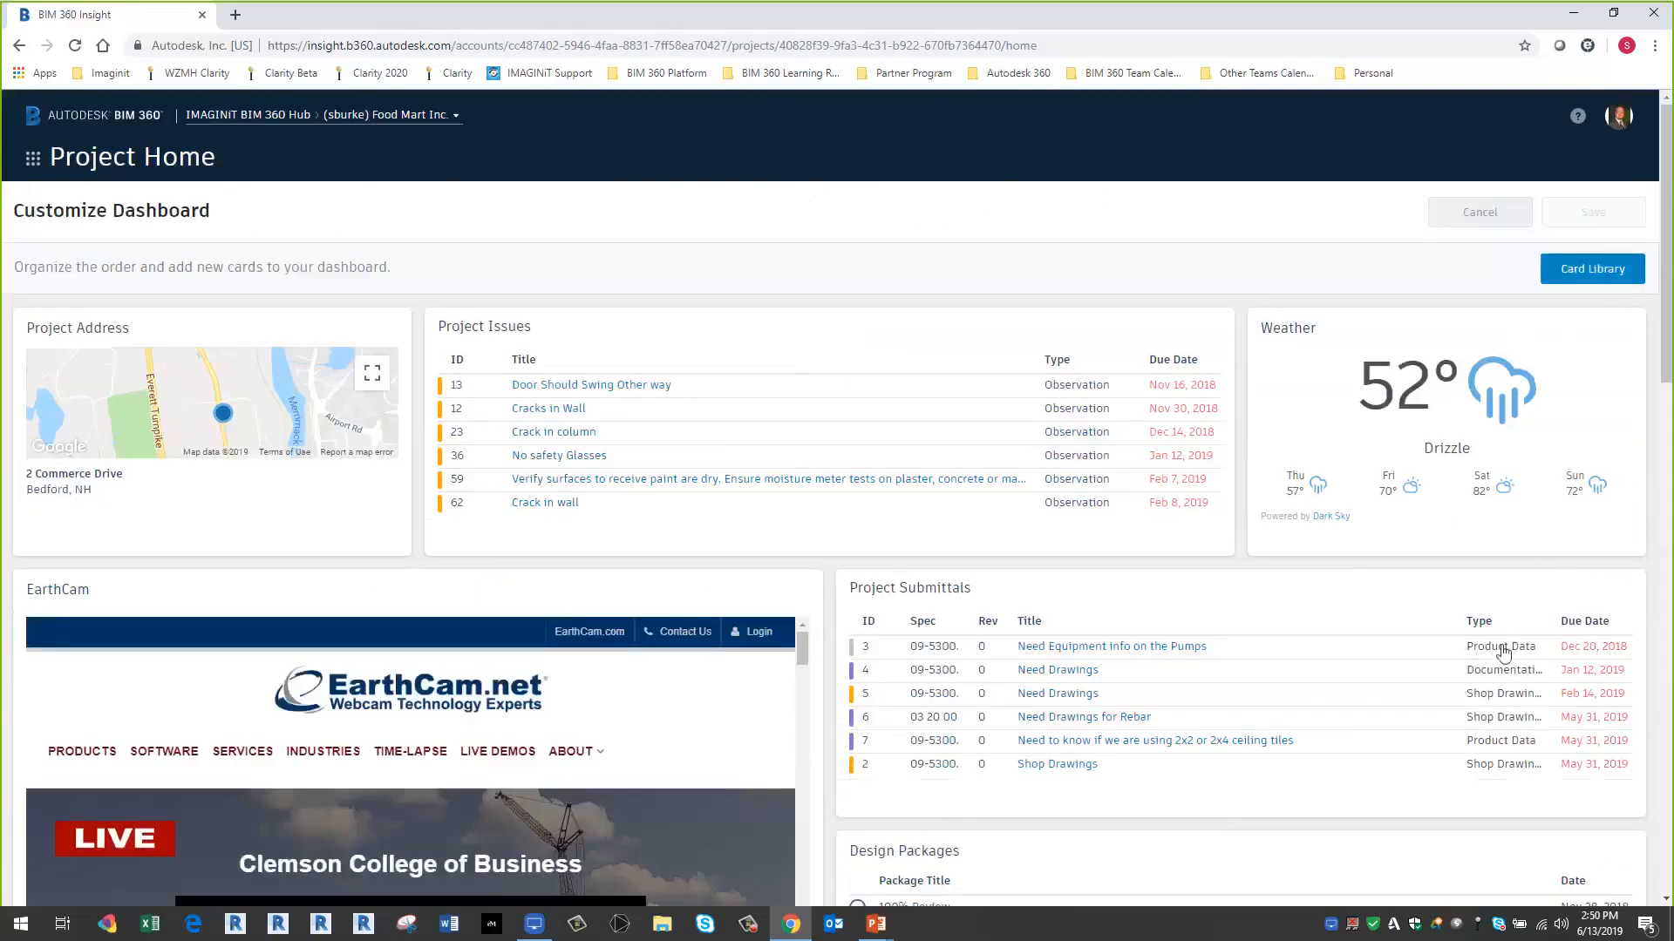
{"action": "scroll", "coordinate": [1469, 591], "scroll_direction": "down", "scroll_amount": 4}
{"action": "scroll", "coordinate": [1469, 590], "scroll_direction": "down", "scroll_amount": 10}
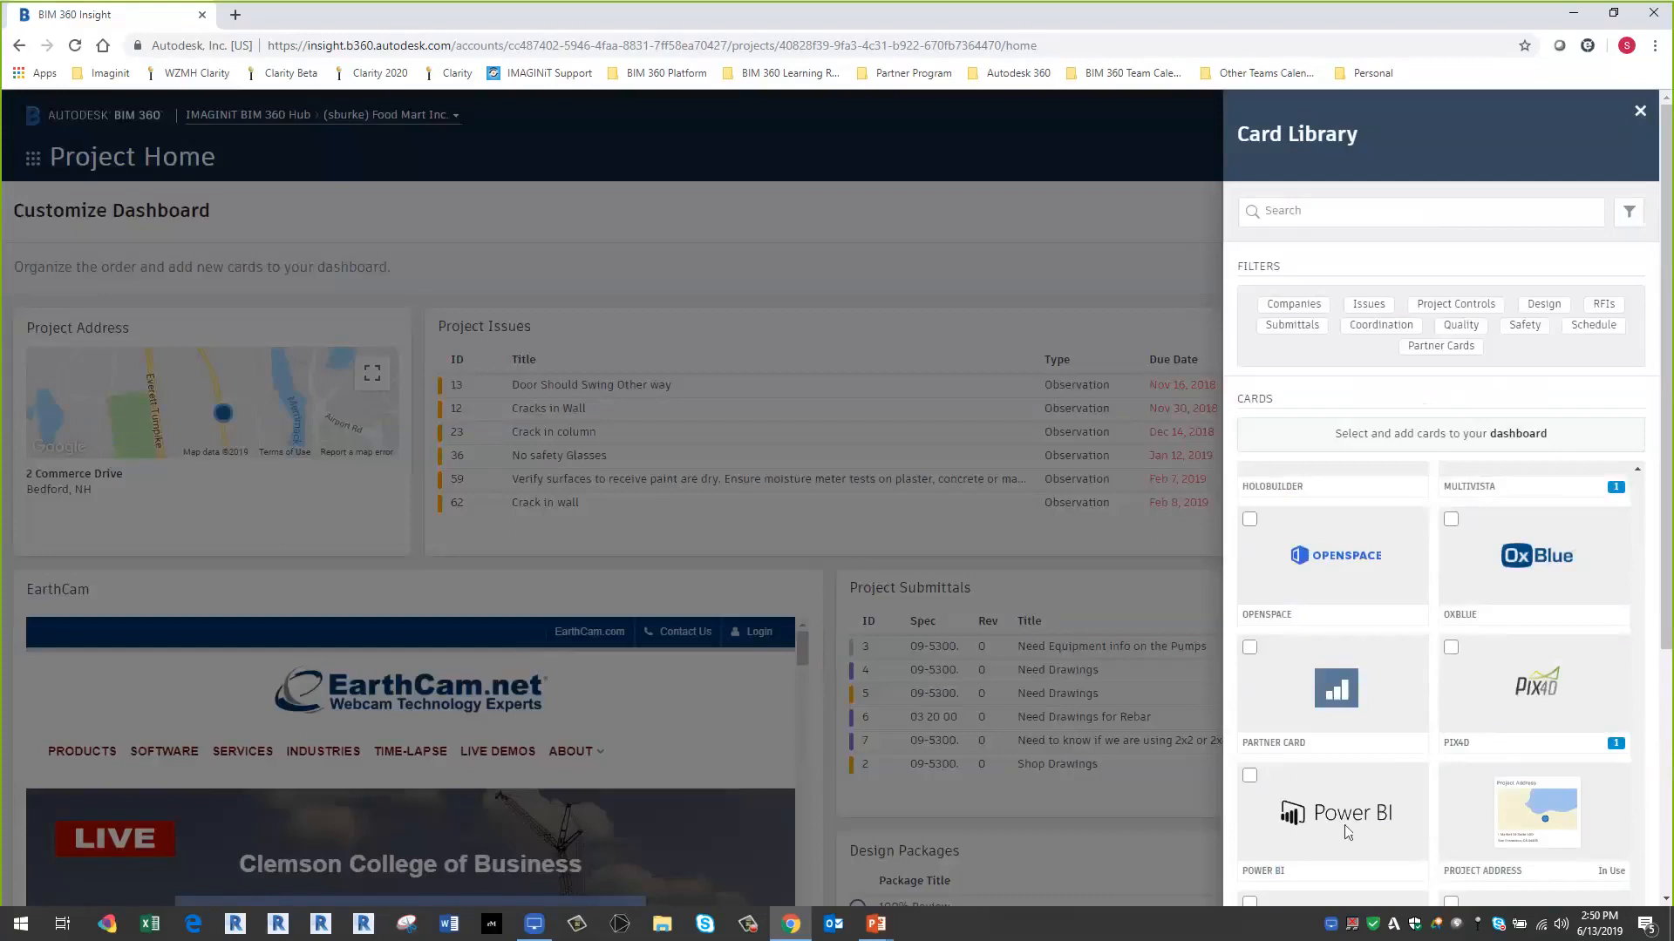
{"action": "scroll", "coordinate": [1338, 826], "scroll_direction": "down", "scroll_amount": 1}
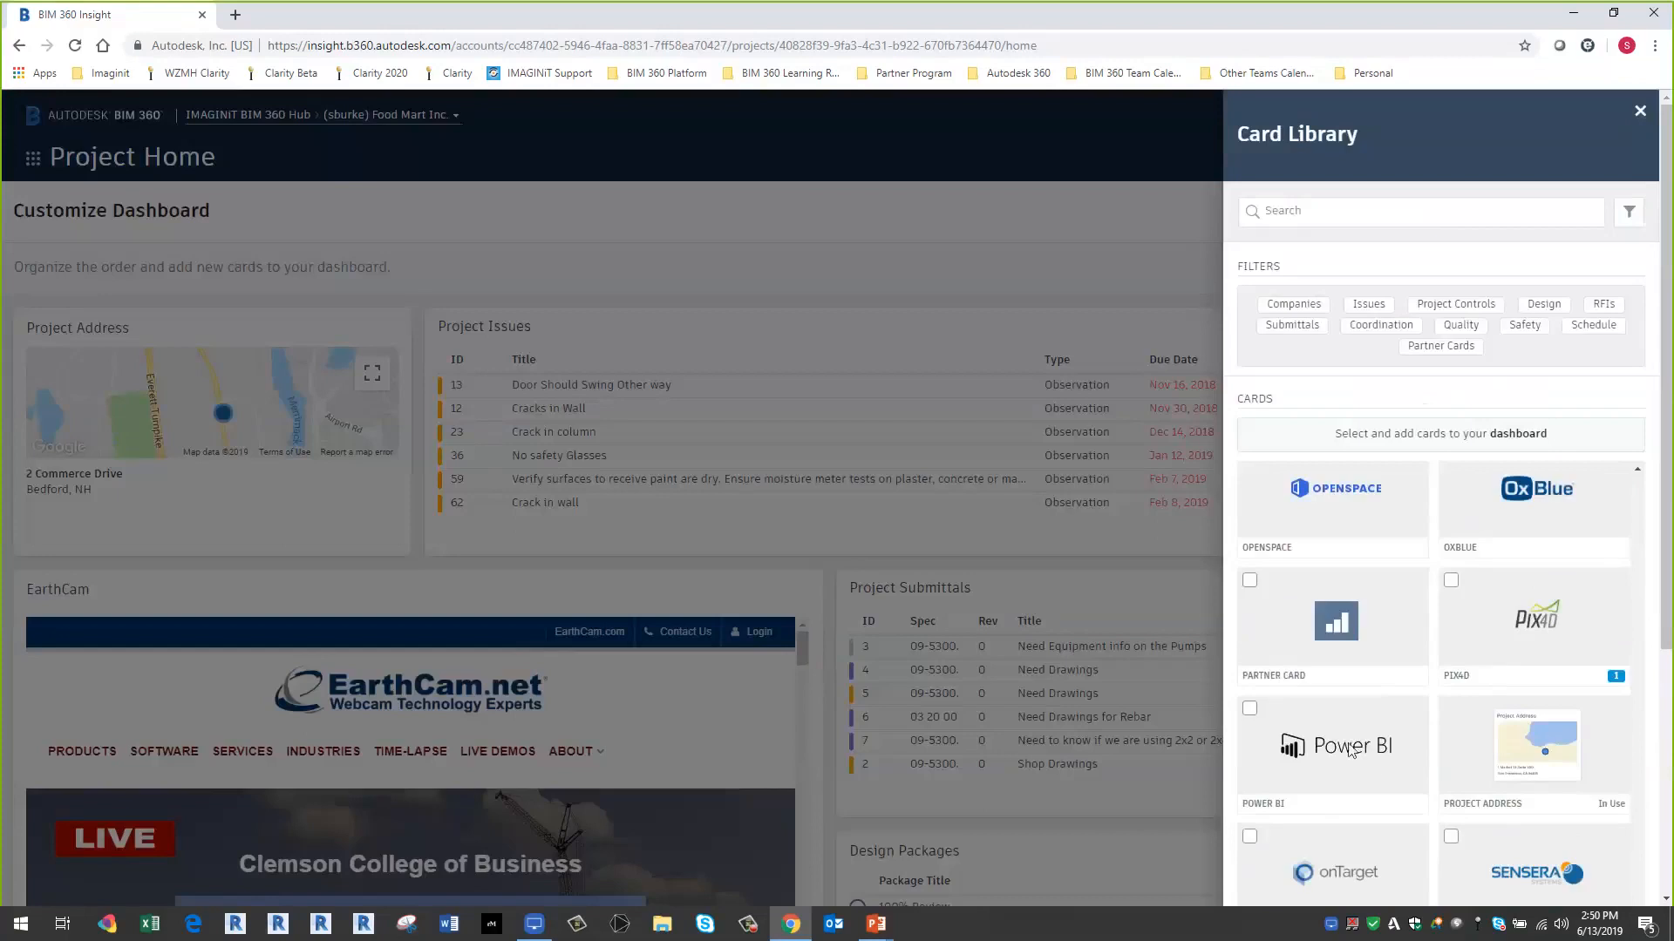
{"action": "scroll", "coordinate": [1360, 741], "scroll_direction": "down", "scroll_amount": 5}
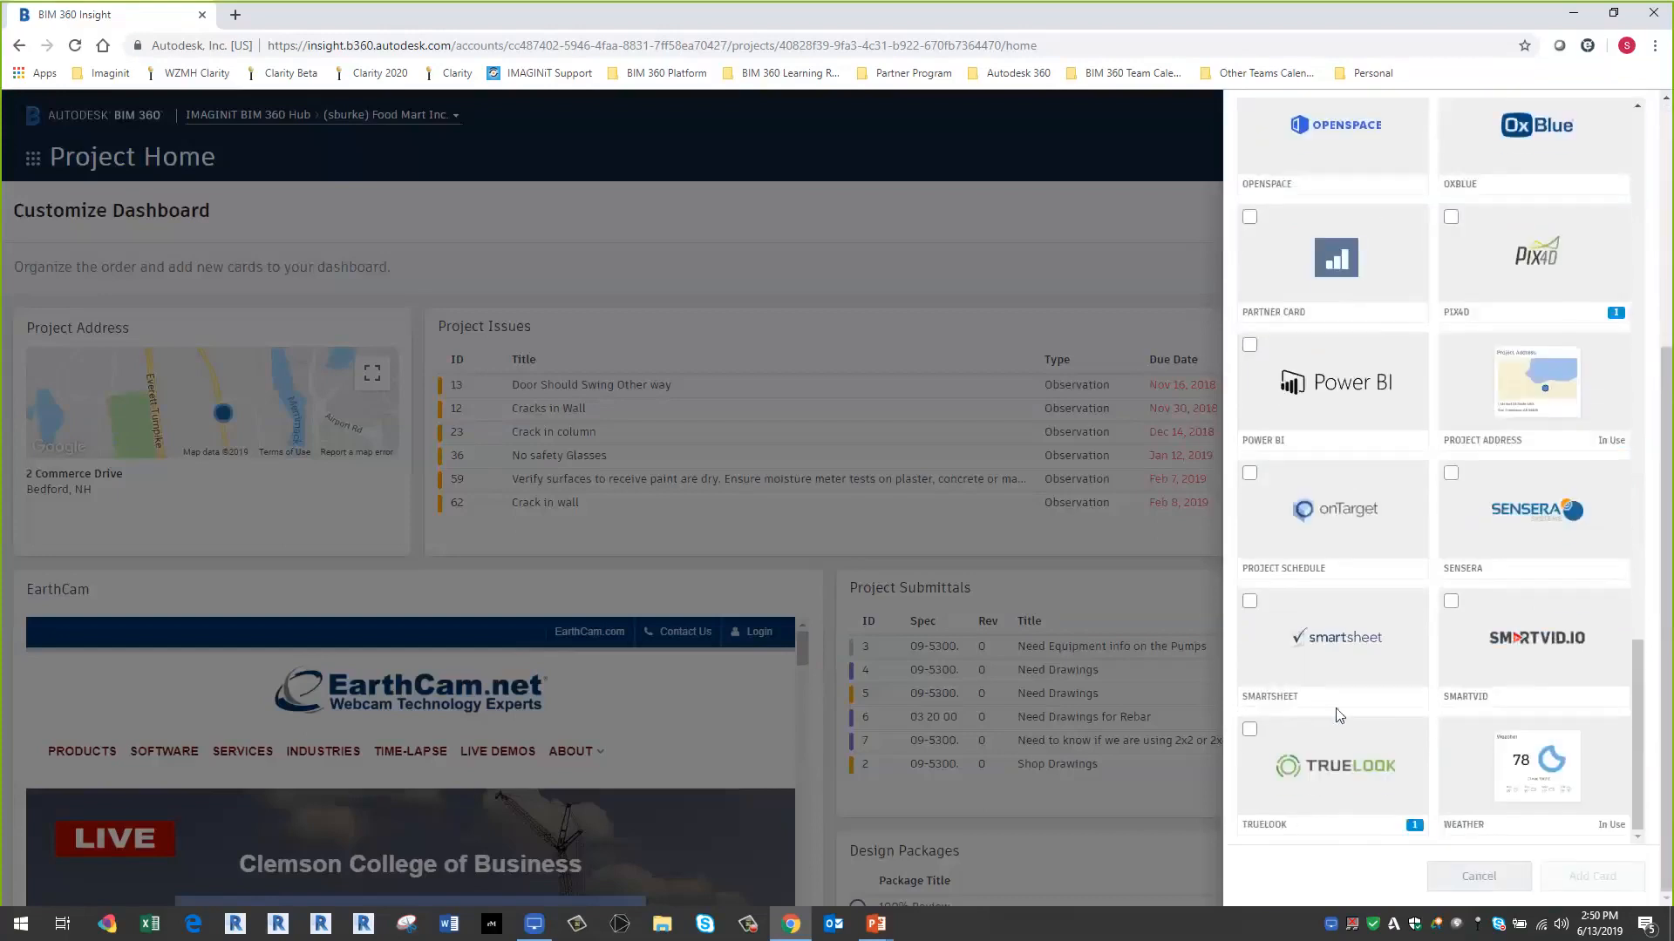
{"action": "scroll", "coordinate": [1340, 715], "scroll_direction": "up", "scroll_amount": 10}
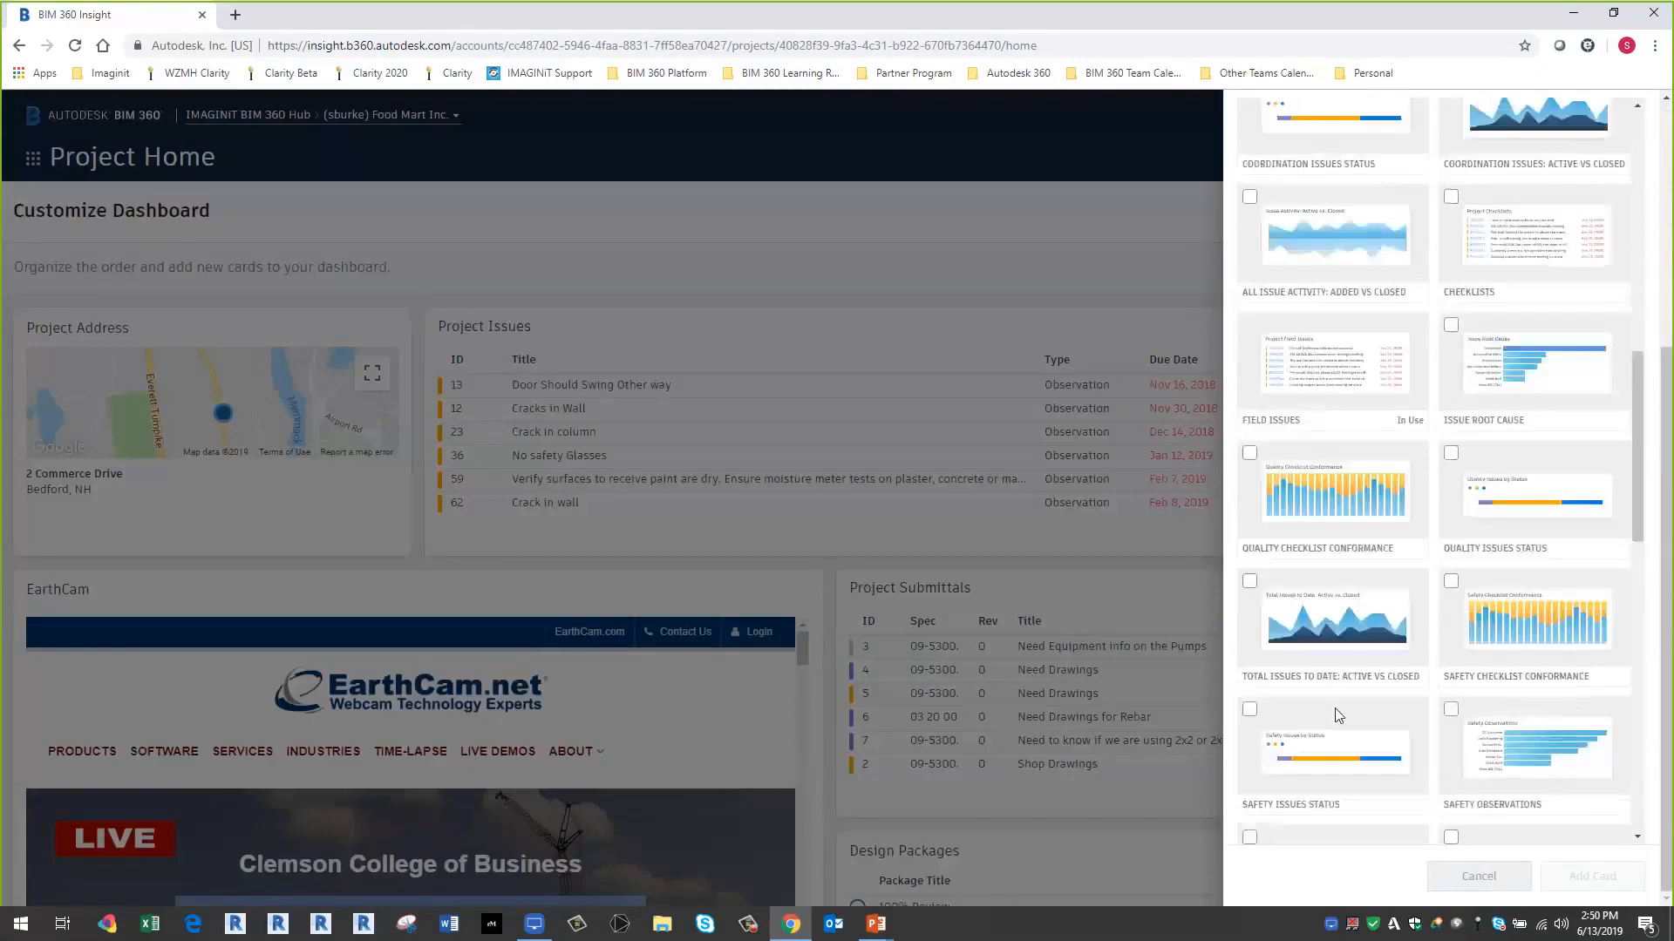
{"action": "scroll", "coordinate": [1338, 710], "scroll_direction": "up", "scroll_amount": 1}
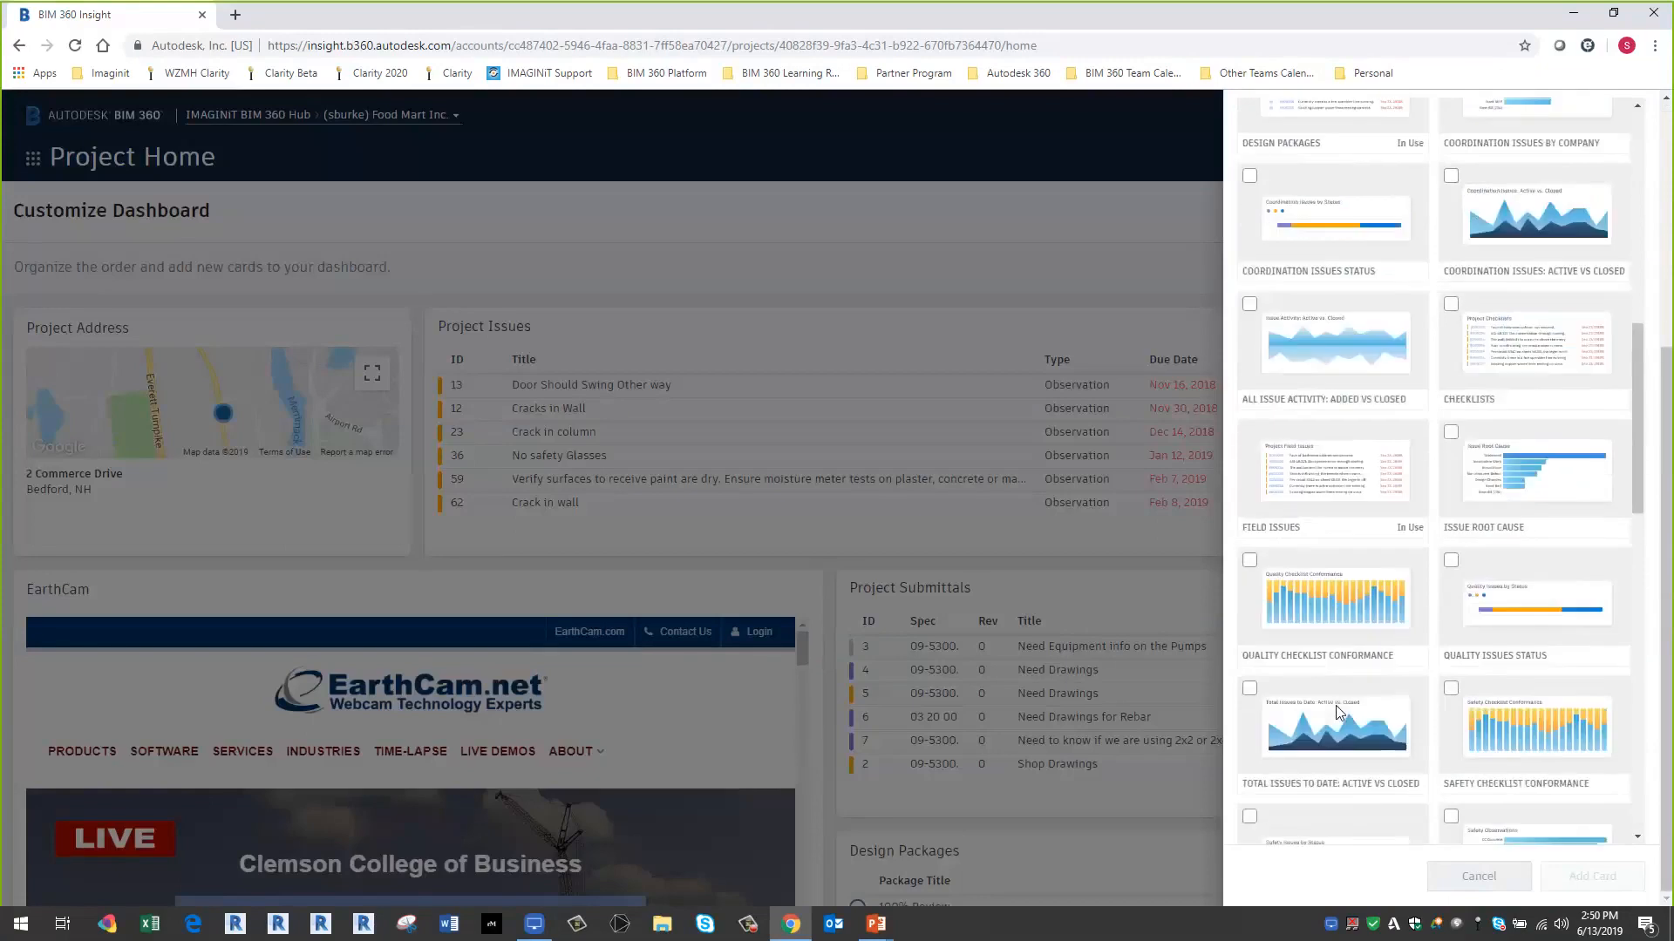
{"action": "scroll", "coordinate": [1340, 710], "scroll_direction": "up", "scroll_amount": 6}
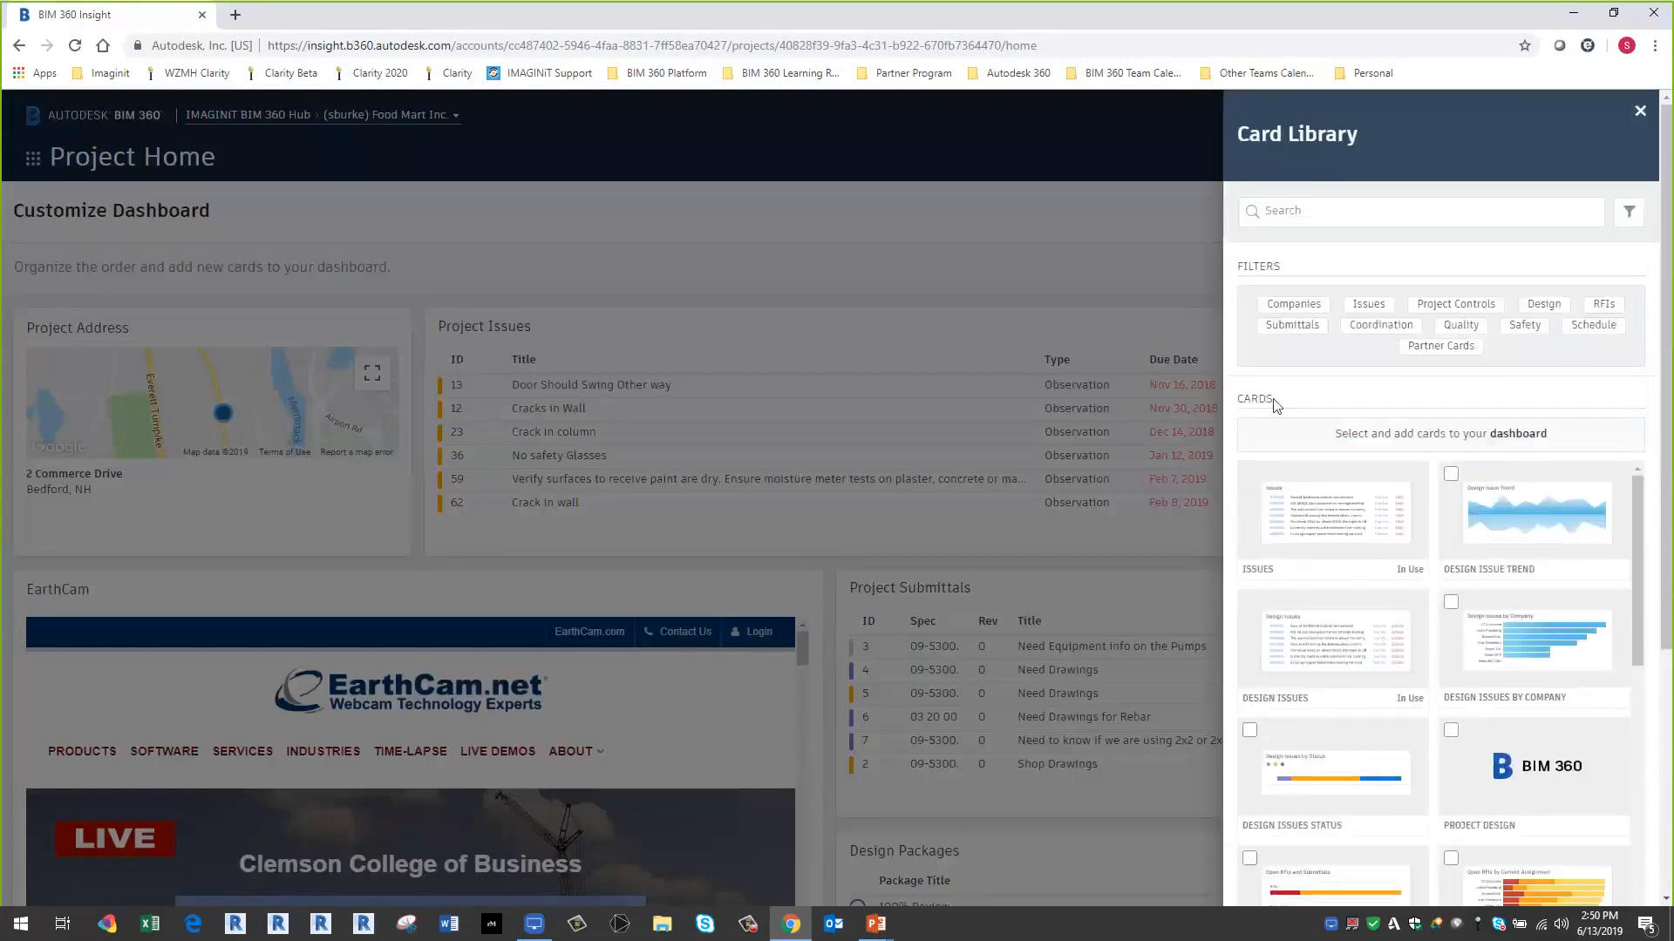
{"action": "left_click", "coordinate": [1639, 110]}
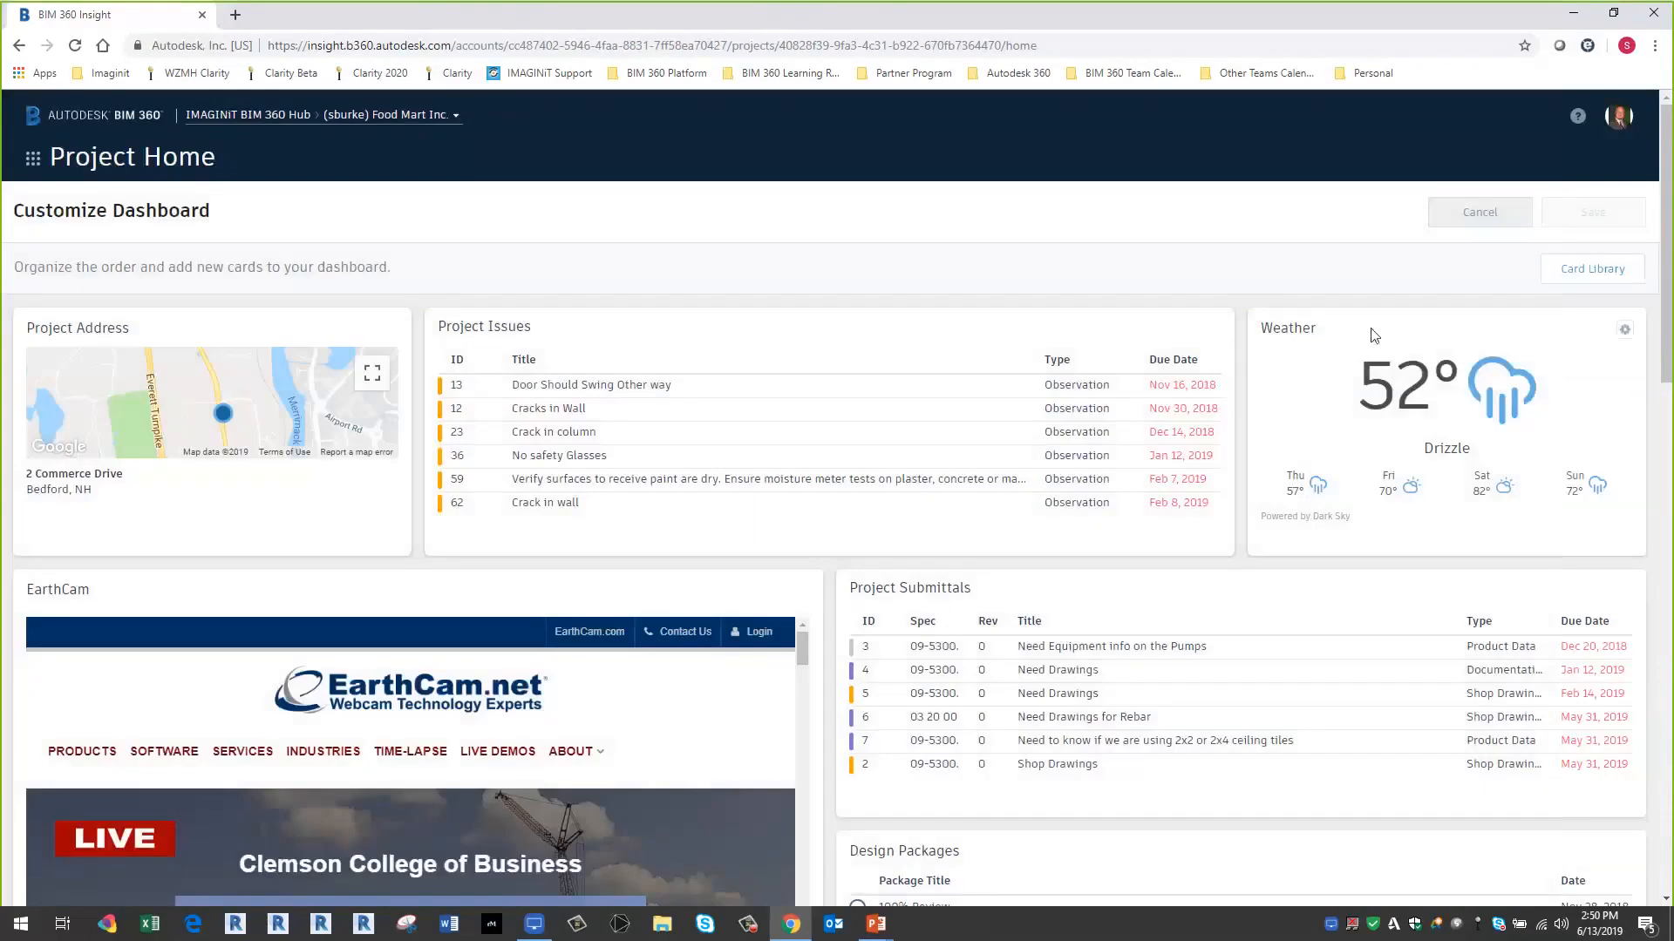
- Swap the positions of the Weather and Project Address cards and save the dashboard layout
{"action": "left_click_drag", "start_coordinate": [1386, 338], "coordinate": [222, 621]}
{"action": "left_click_drag", "start_coordinate": [73, 597], "coordinate": [1298, 349]}
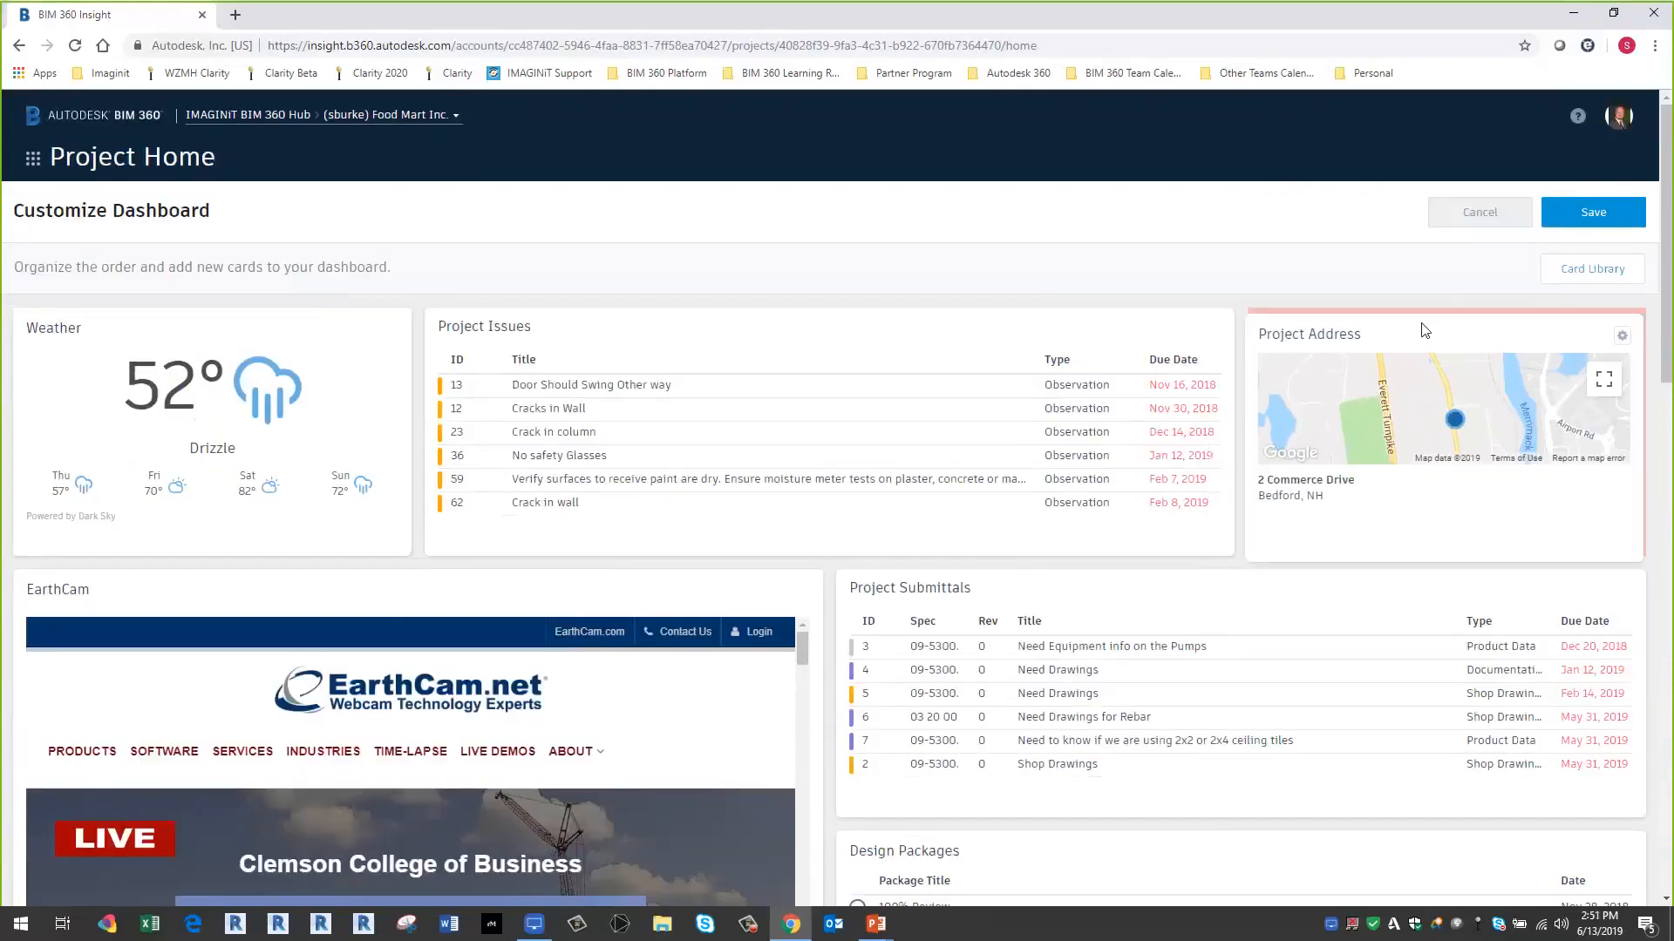
{"action": "left_click", "coordinate": [1602, 224]}
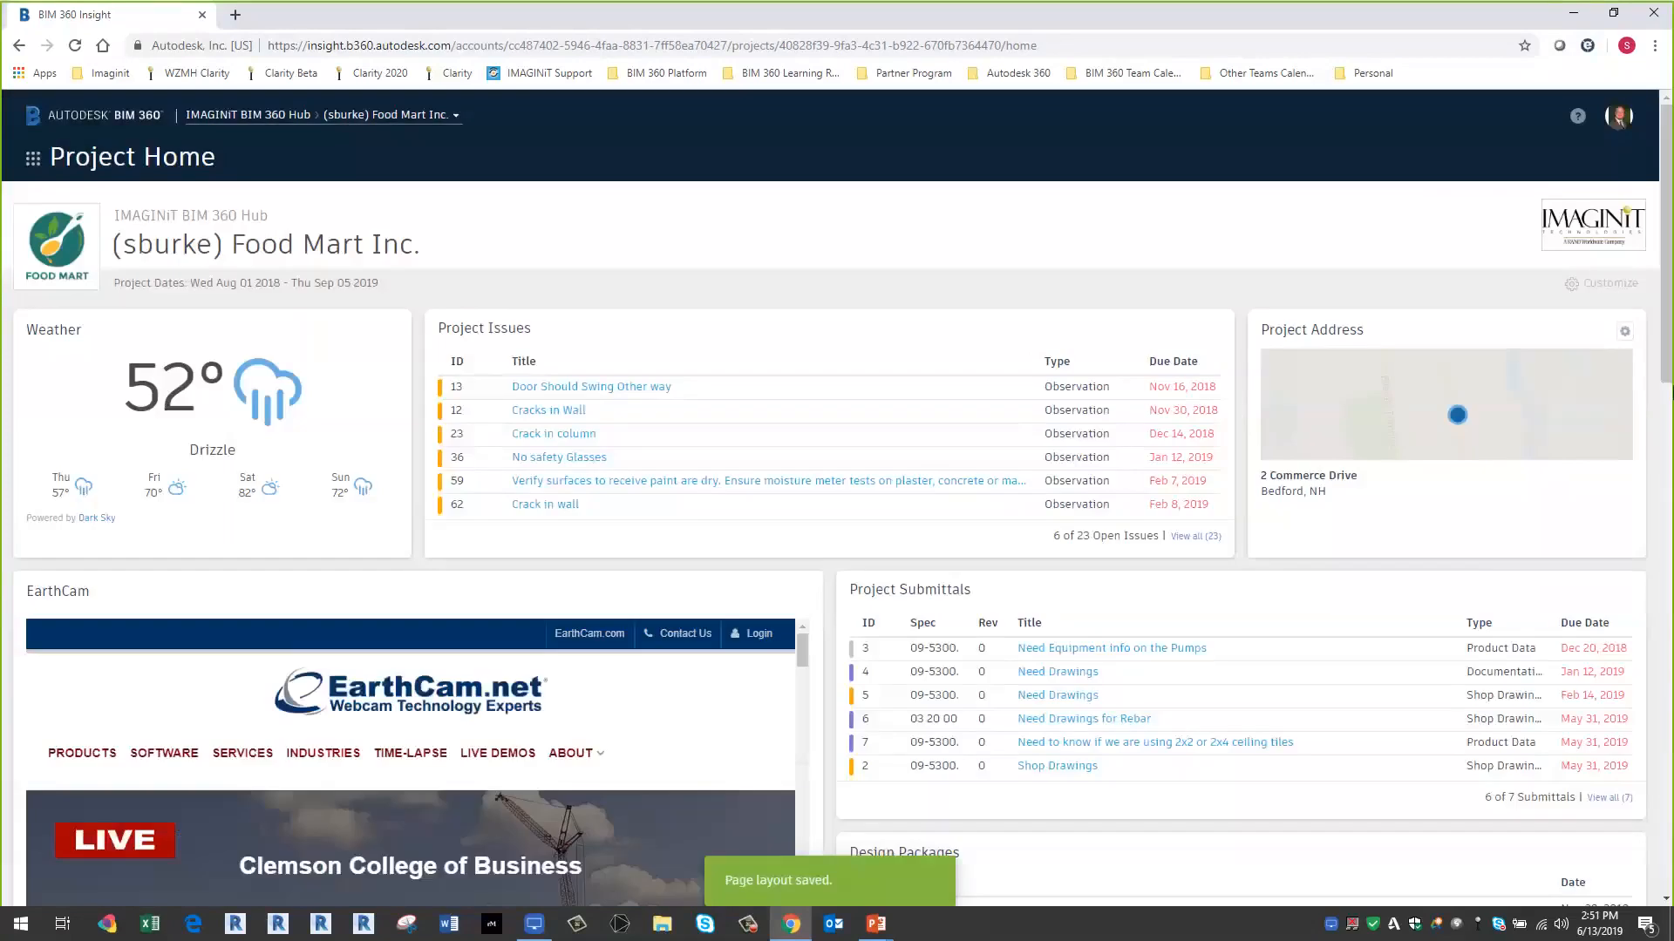
- Open Insight and review the Quality charts, the Project Controls charts and the list of recent reports
{"action": "left_click", "coordinate": [32, 162]}
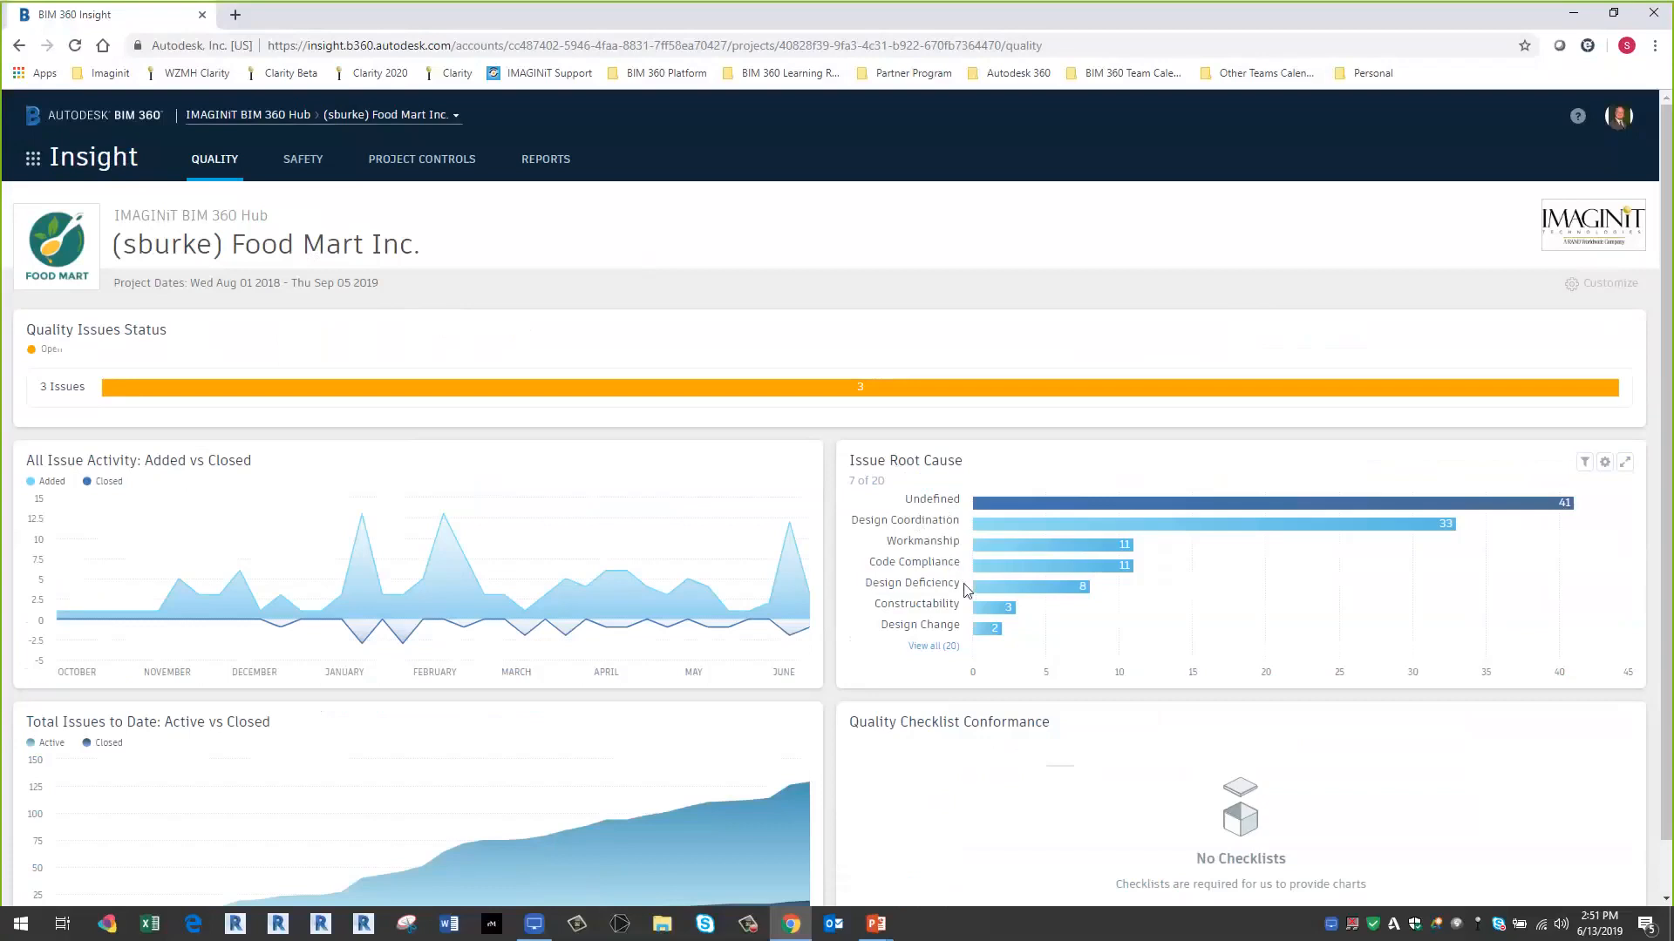
{"action": "scroll", "coordinate": [955, 645], "scroll_direction": "down", "scroll_amount": 1}
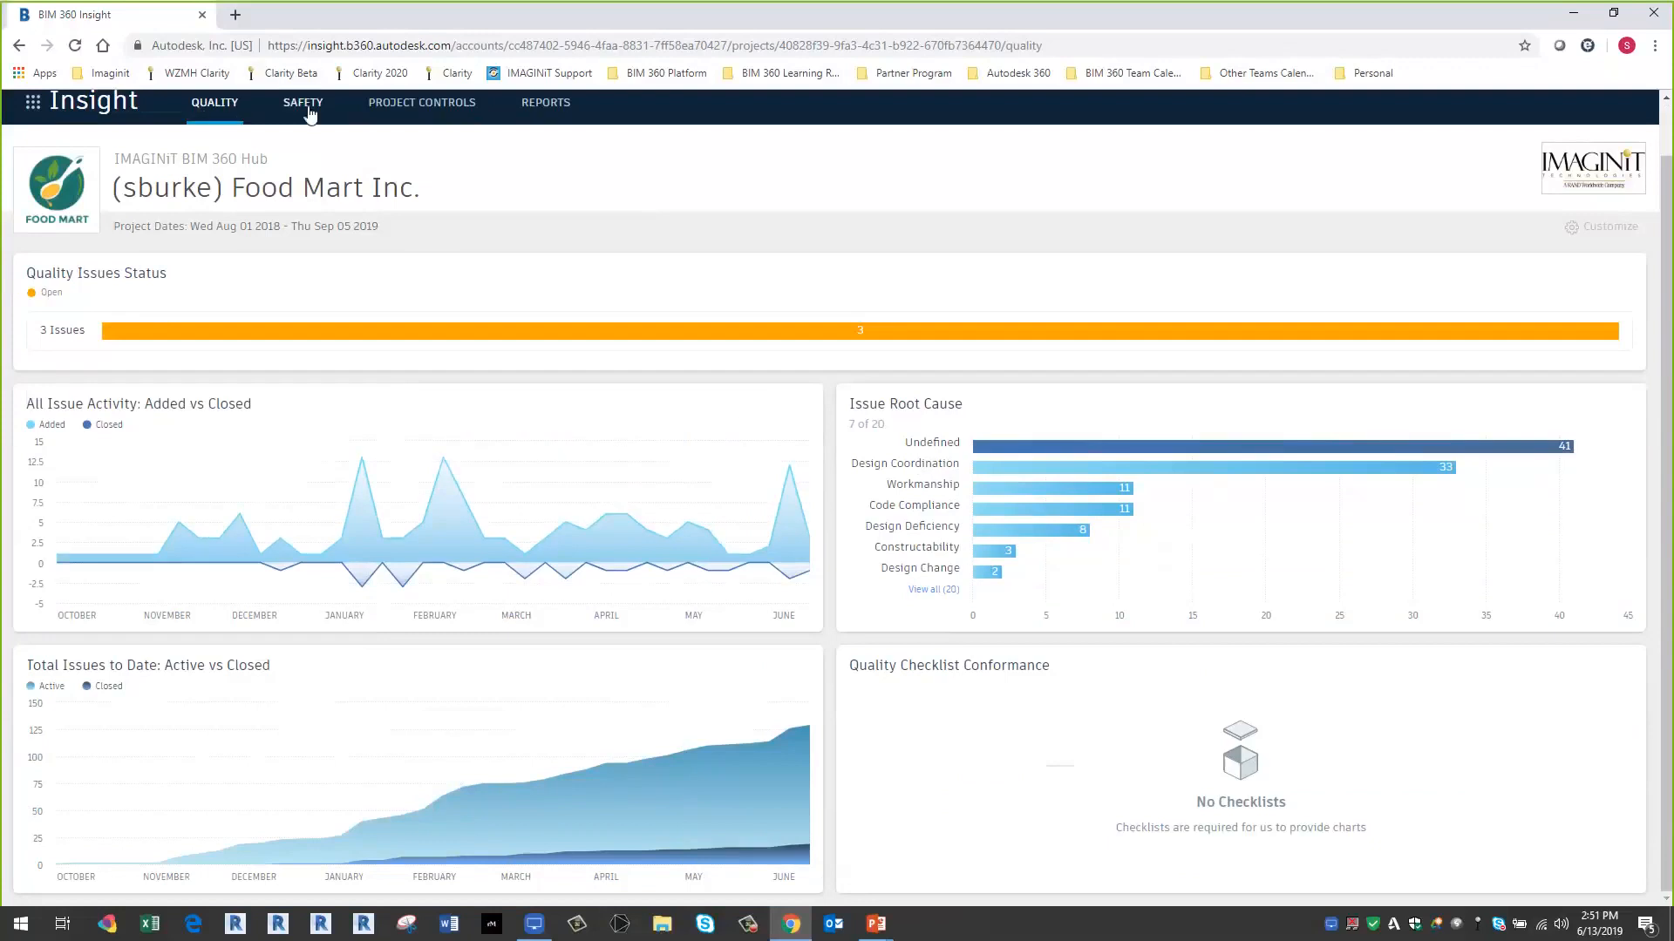
{"action": "left_click", "coordinate": [443, 106]}
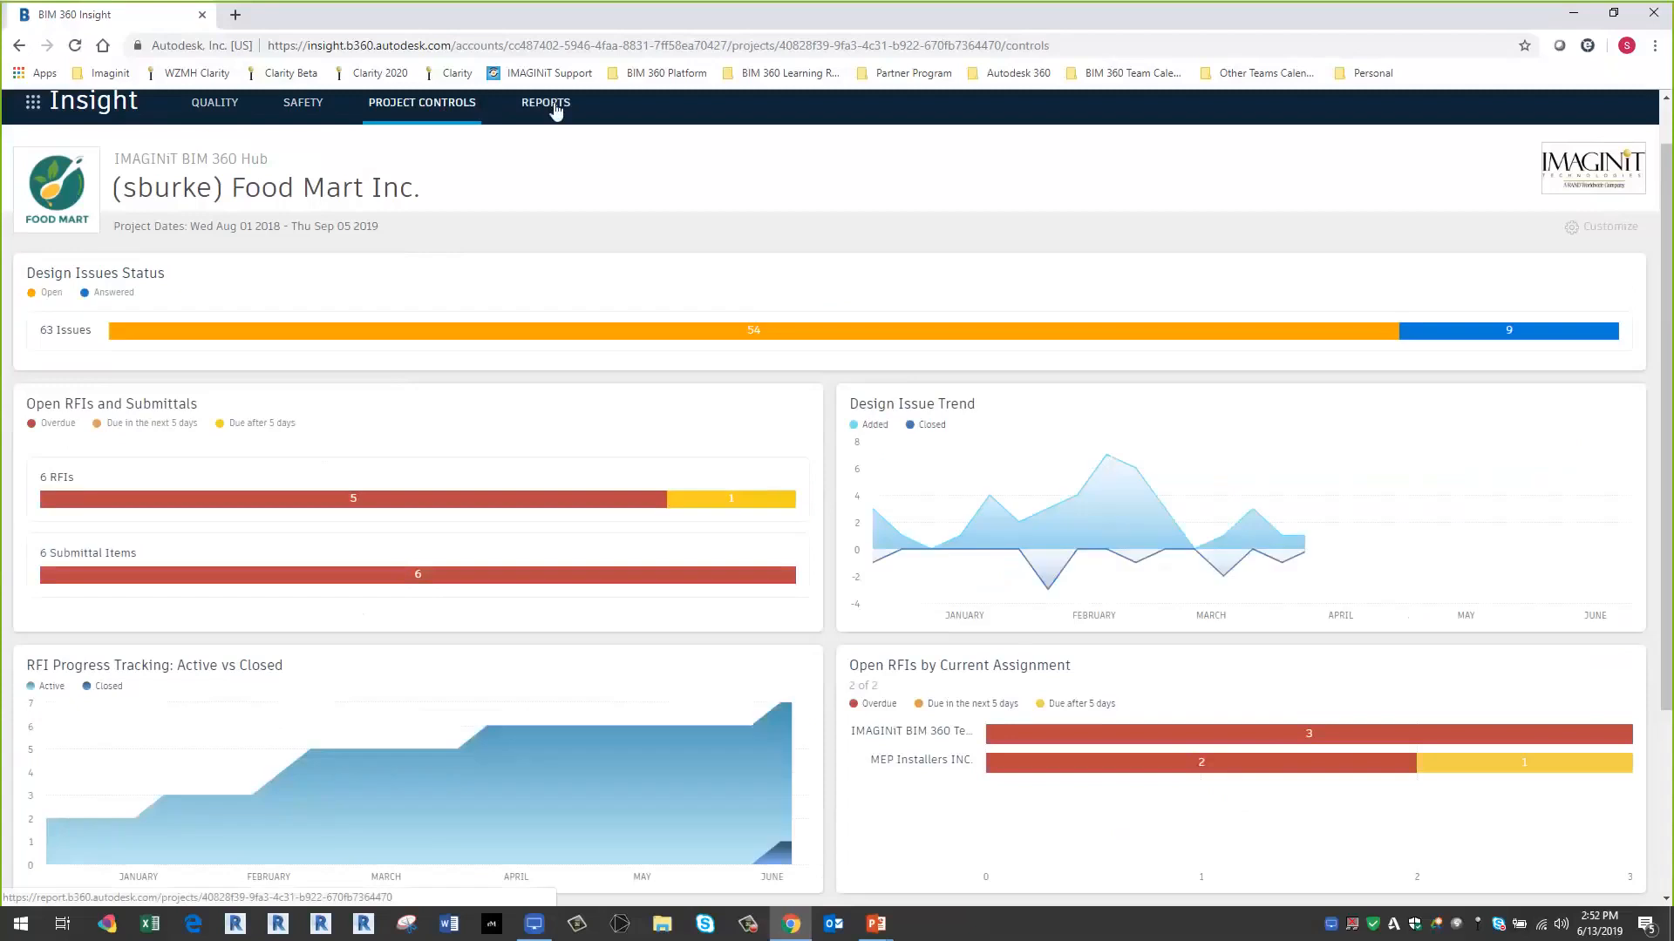
{"action": "left_click", "coordinate": [553, 107]}
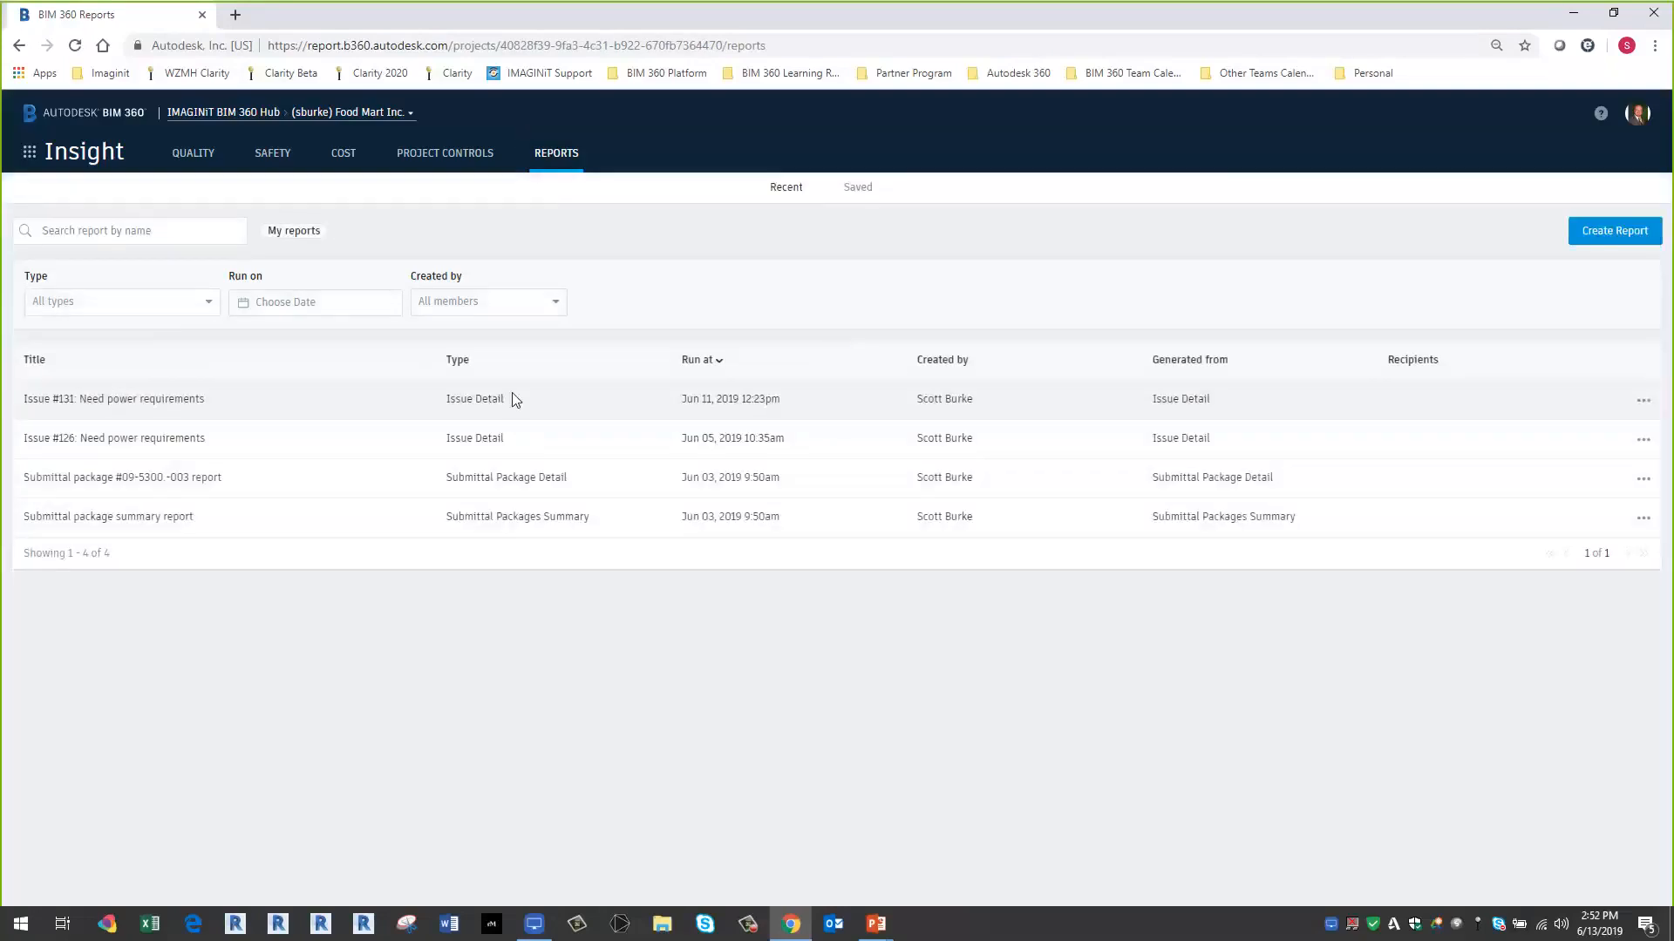
- Check the saved reports, browse the report types for each module, and start a new Document Management Issue Detail report
{"action": "left_click", "coordinate": [856, 188]}
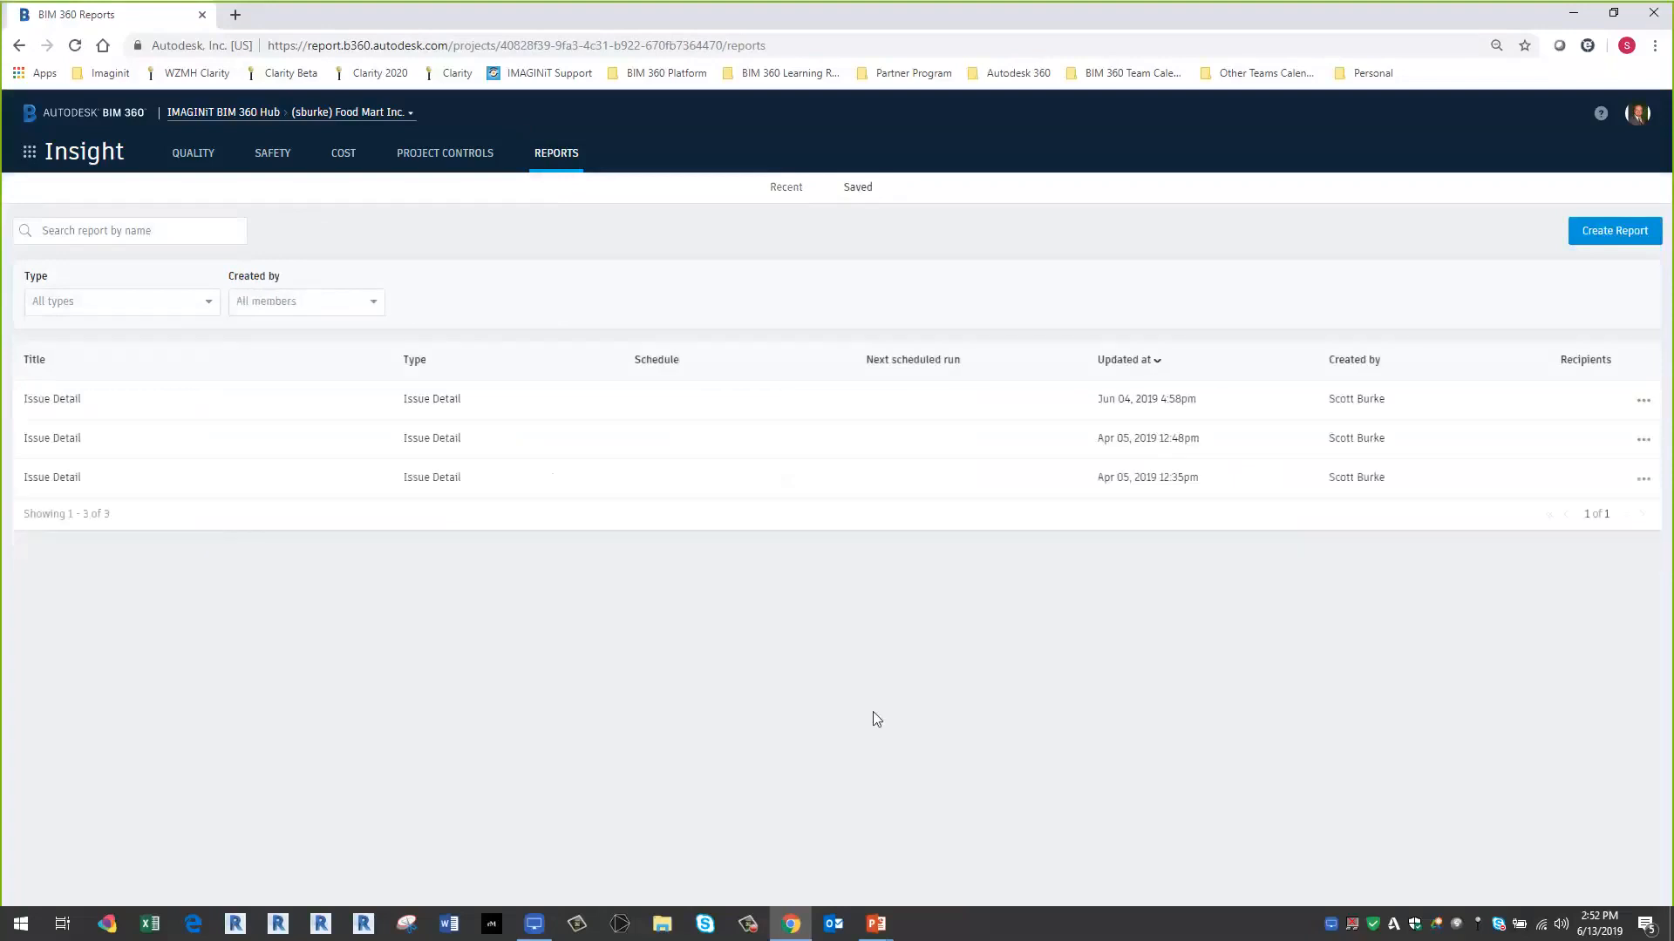
{"action": "left_click", "coordinate": [1604, 232]}
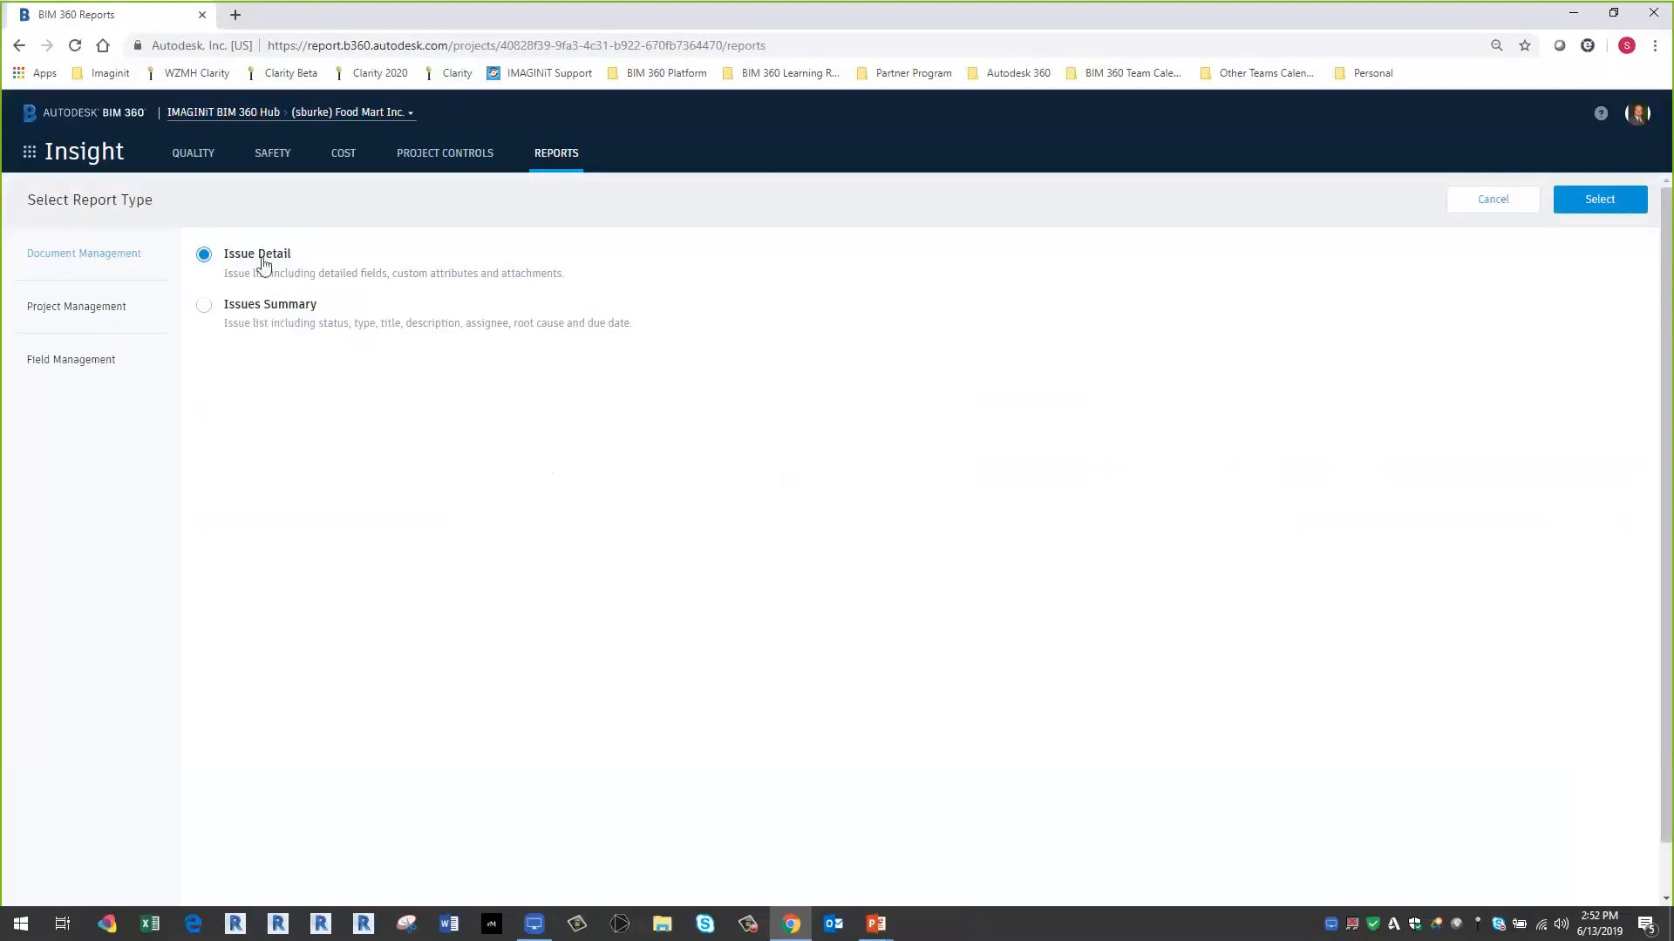
{"action": "left_click", "coordinate": [87, 308]}
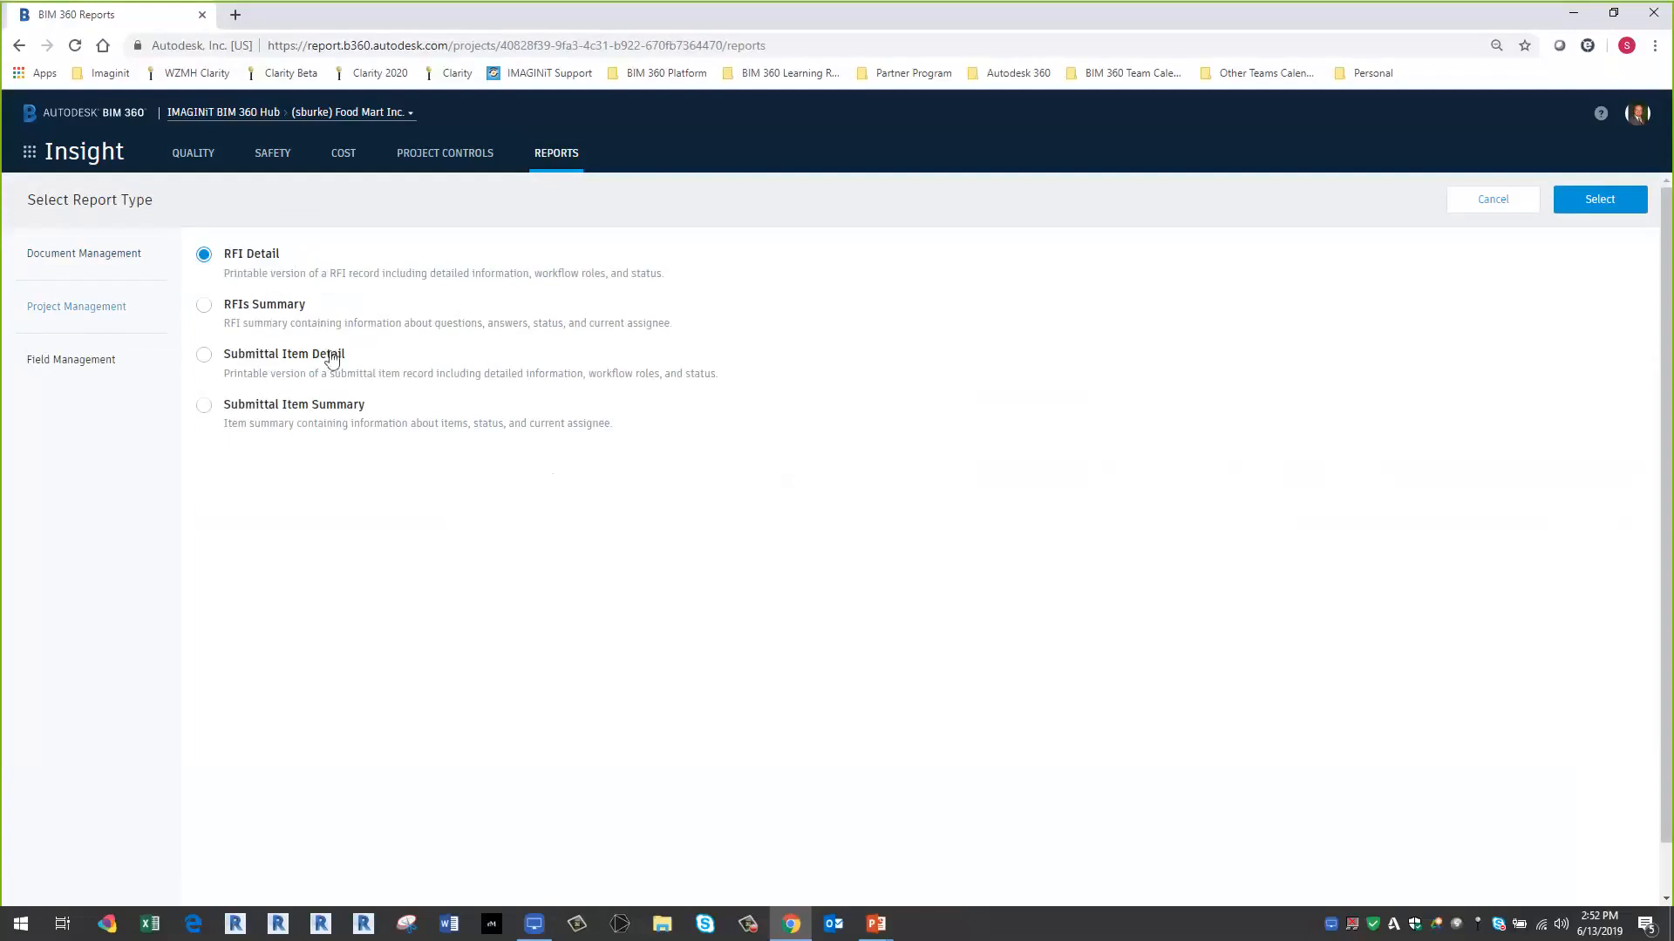
{"action": "left_click", "coordinate": [109, 362]}
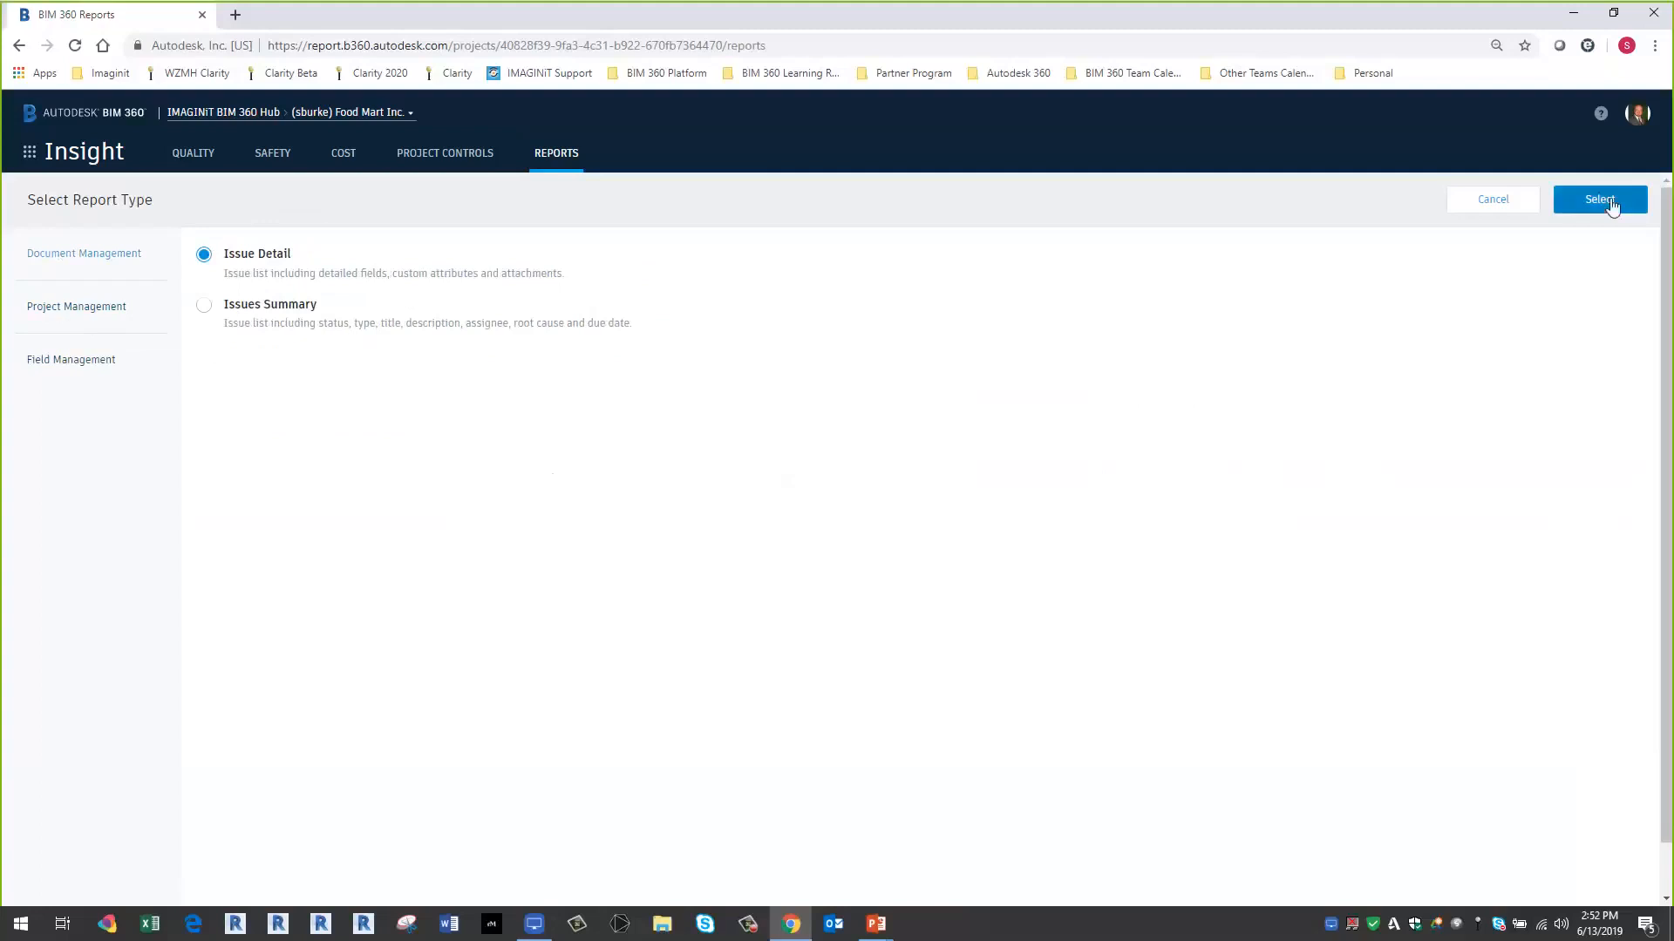
{"action": "left_click", "coordinate": [1608, 200]}
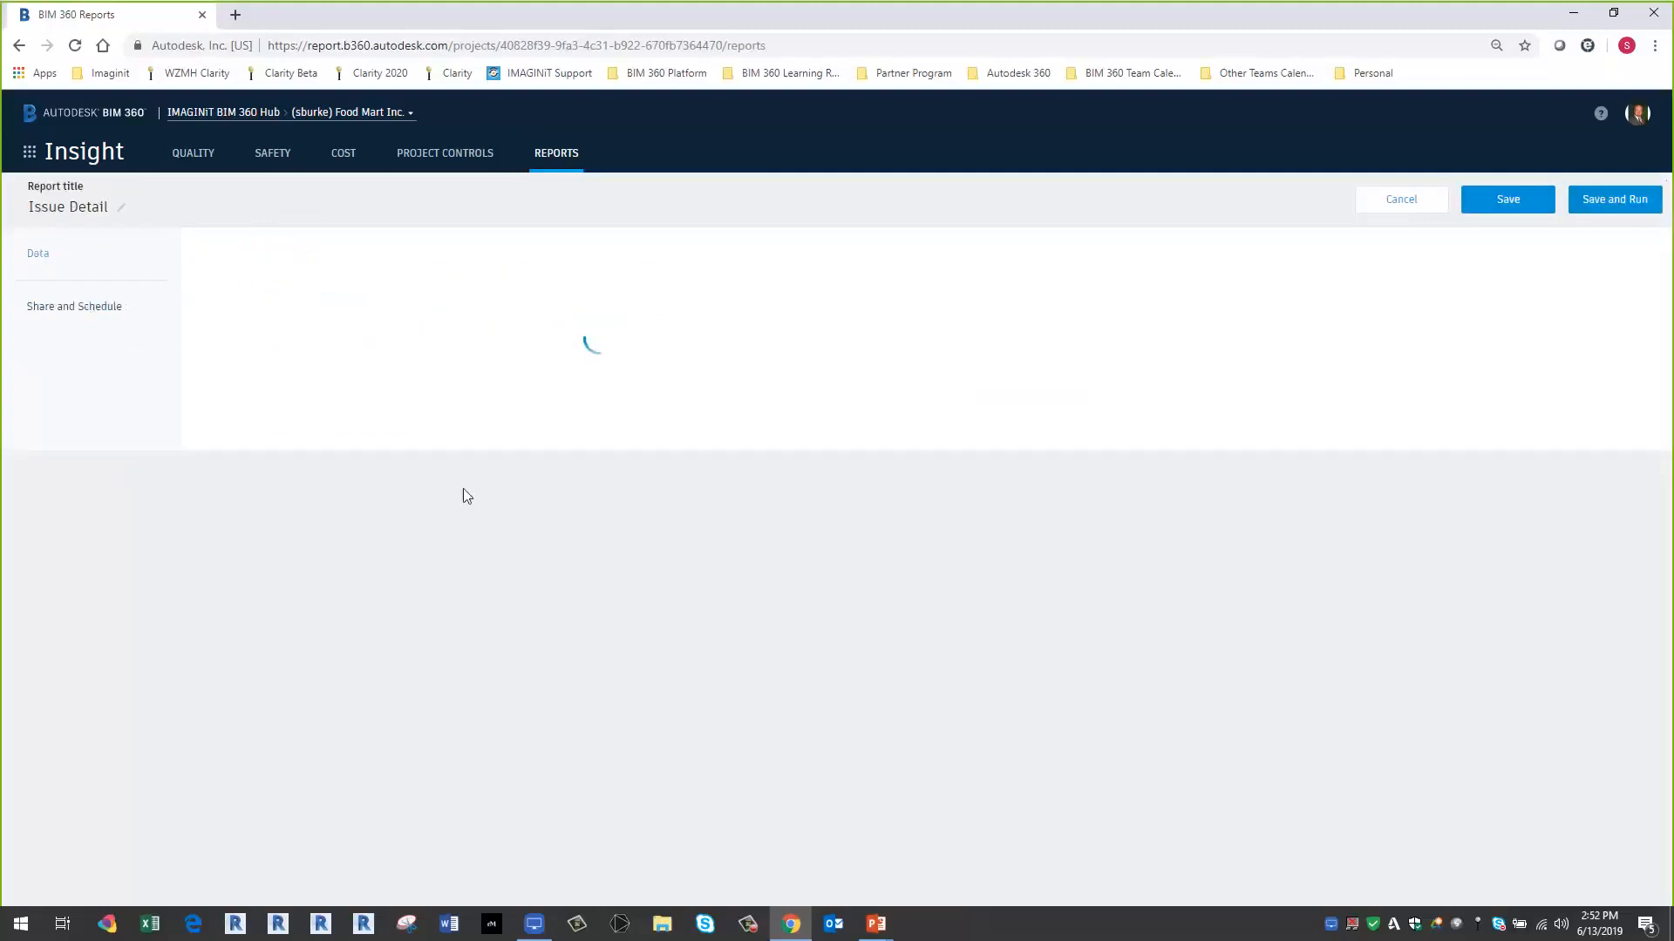
- Look over the report's title and sorting options and filter the issues by a due date of Tomorrow
{"action": "left_click", "coordinate": [120, 212]}
{"action": "left_click", "coordinate": [245, 501]}
{"action": "left_click", "coordinate": [907, 279]}
{"action": "left_click", "coordinate": [908, 279]}
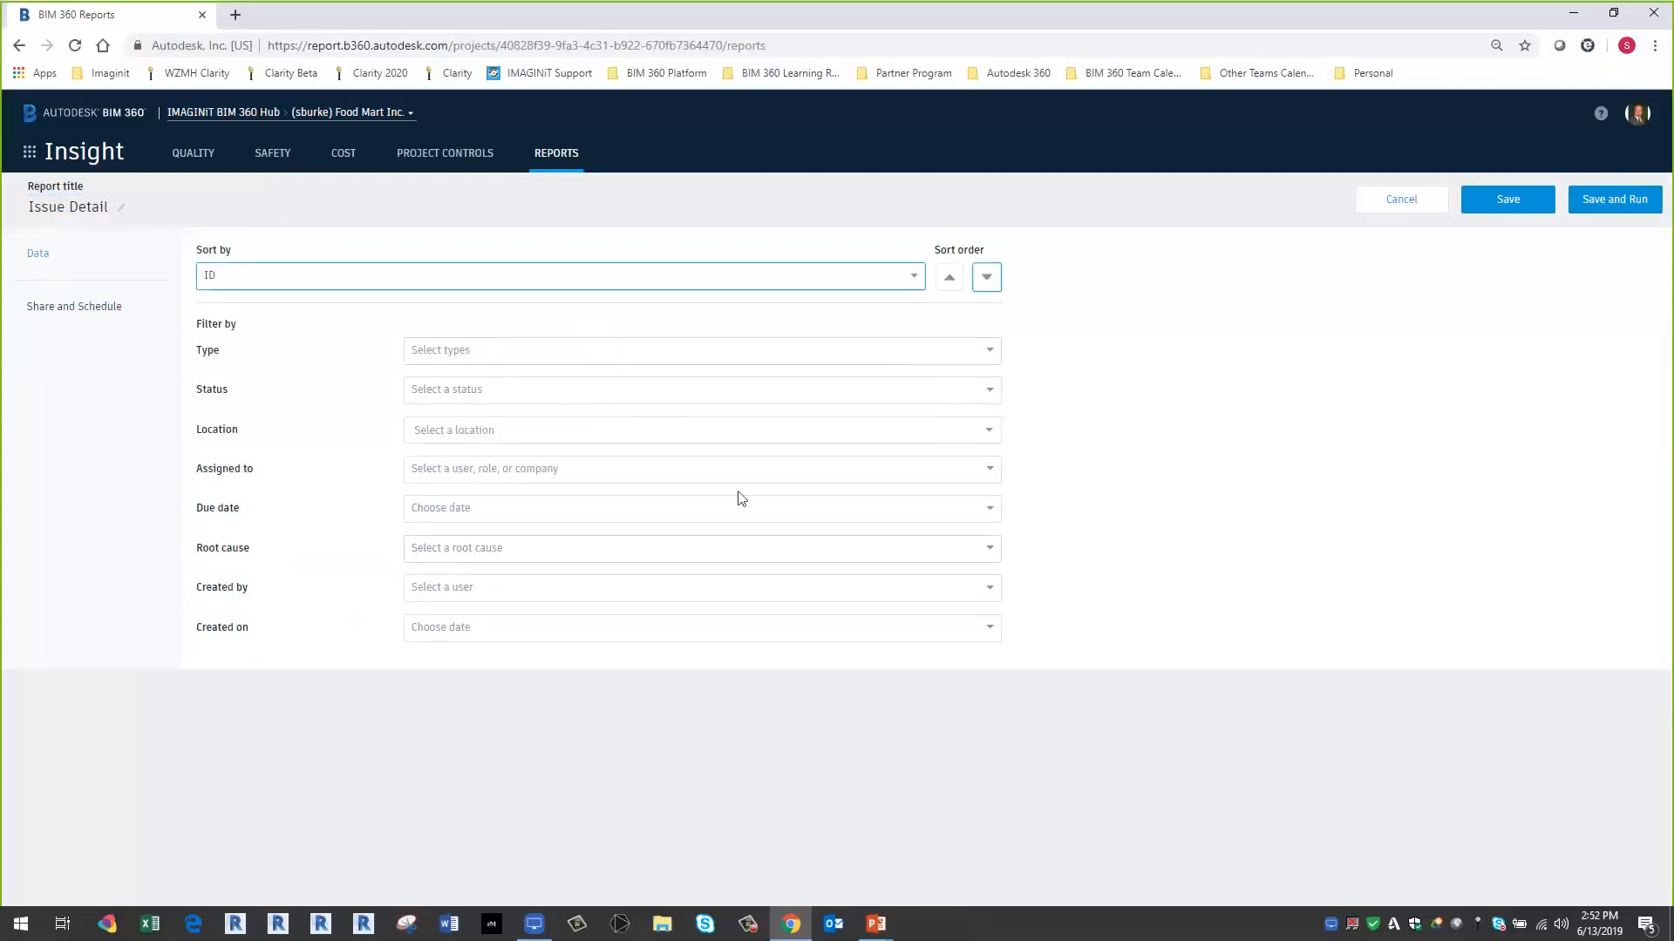
{"action": "left_click", "coordinate": [714, 509]}
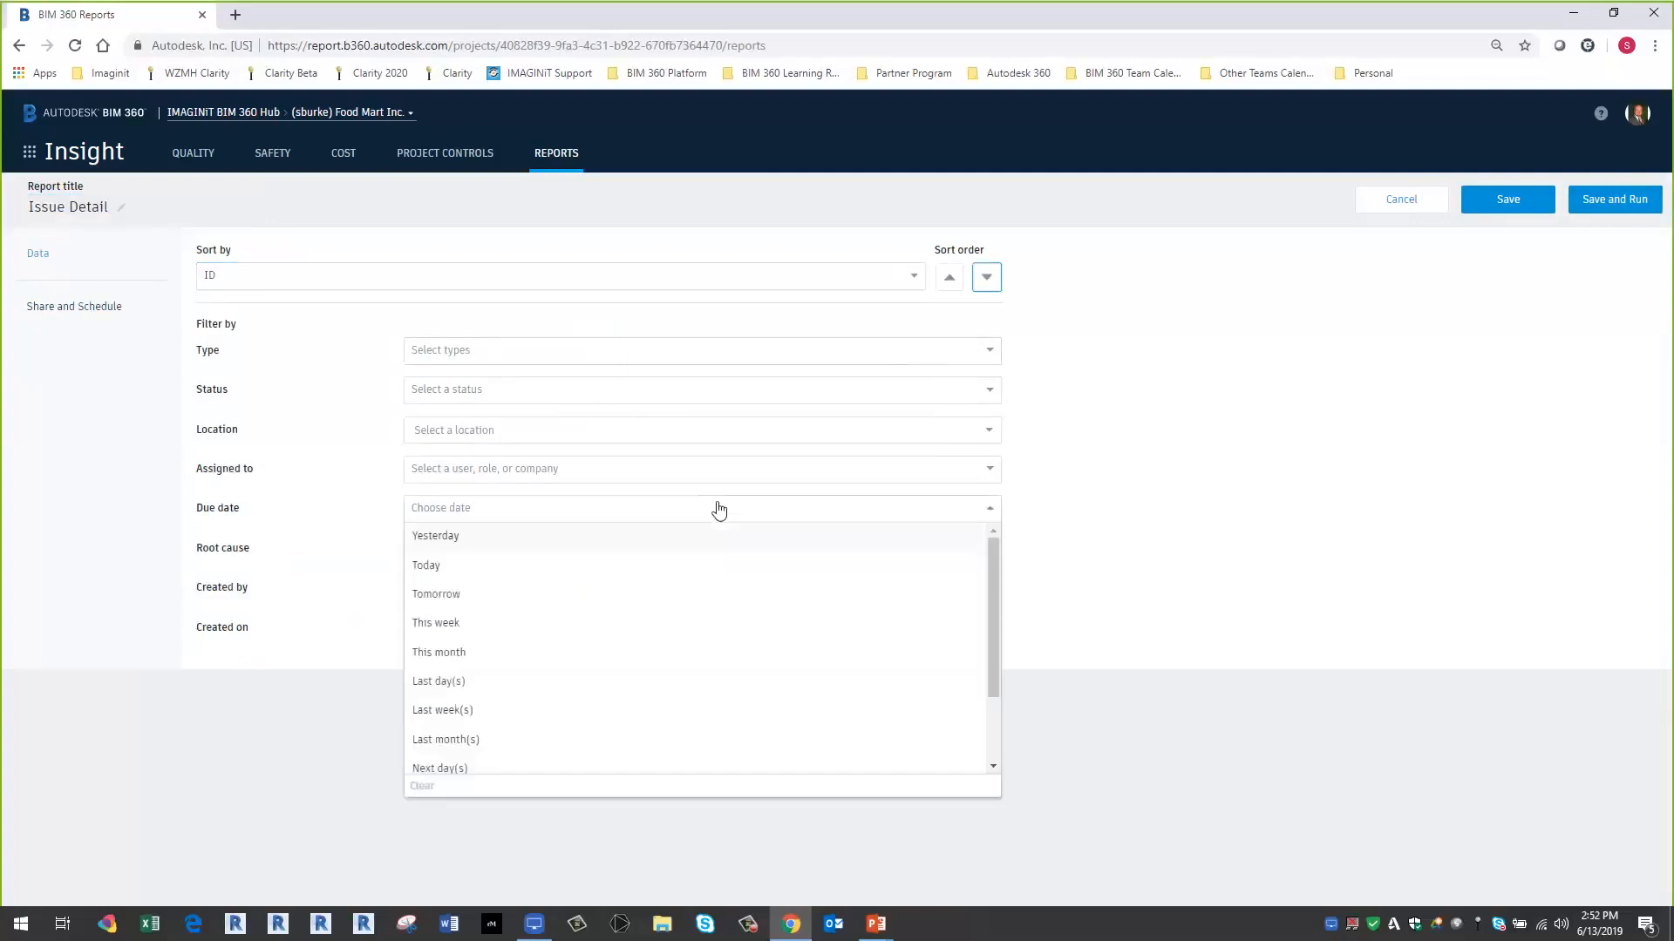
{"action": "left_click", "coordinate": [436, 596]}
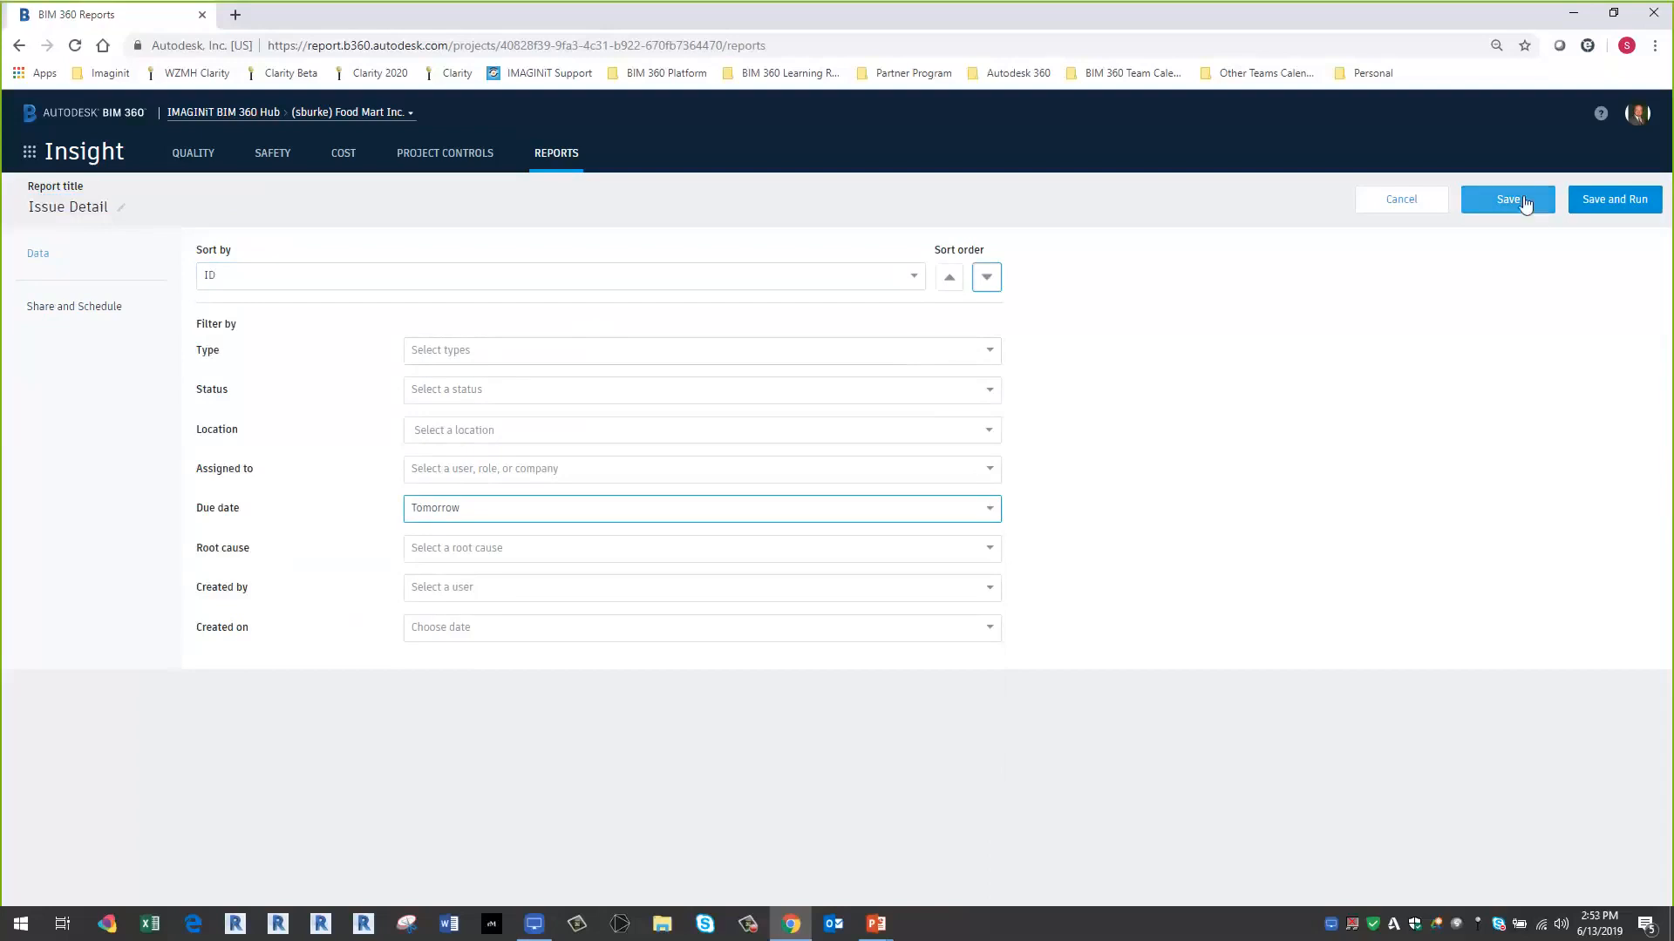
- Share the report with three project members, from IMAGINiT Technologies, MEP Installers and ABC Structural, leaving the other recipients and message blank
{"action": "left_click", "coordinate": [88, 312]}
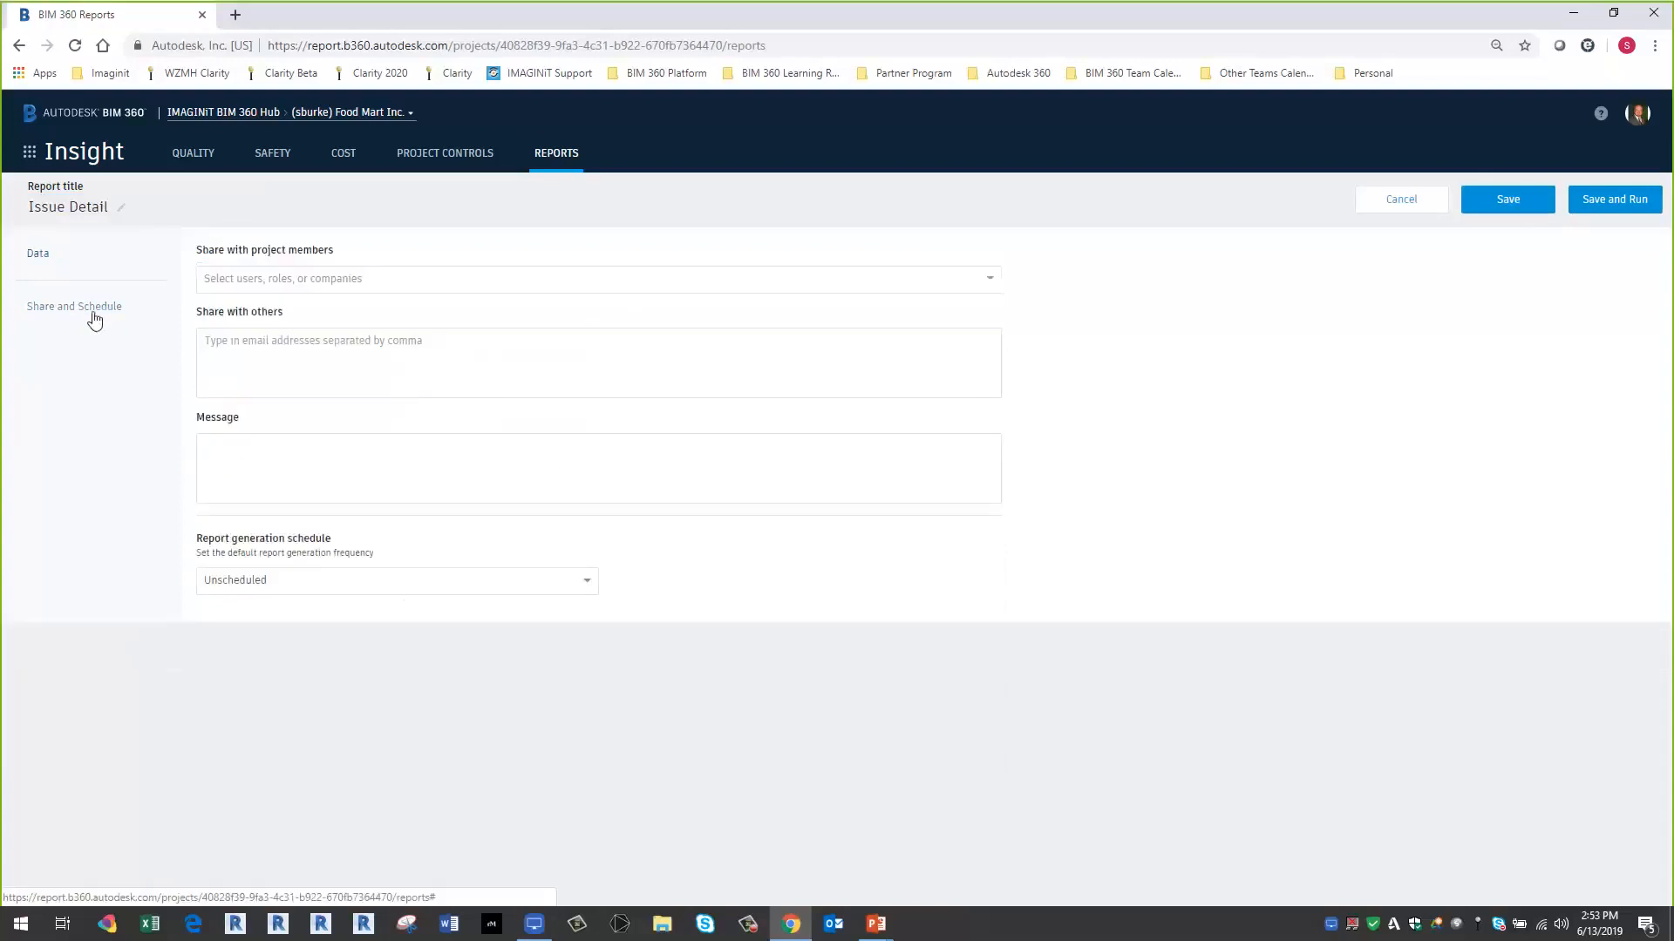
{"action": "left_click", "coordinate": [231, 278]}
{"action": "left_click", "coordinate": [212, 375]}
{"action": "left_click", "coordinate": [211, 418]}
{"action": "left_click", "coordinate": [212, 462]}
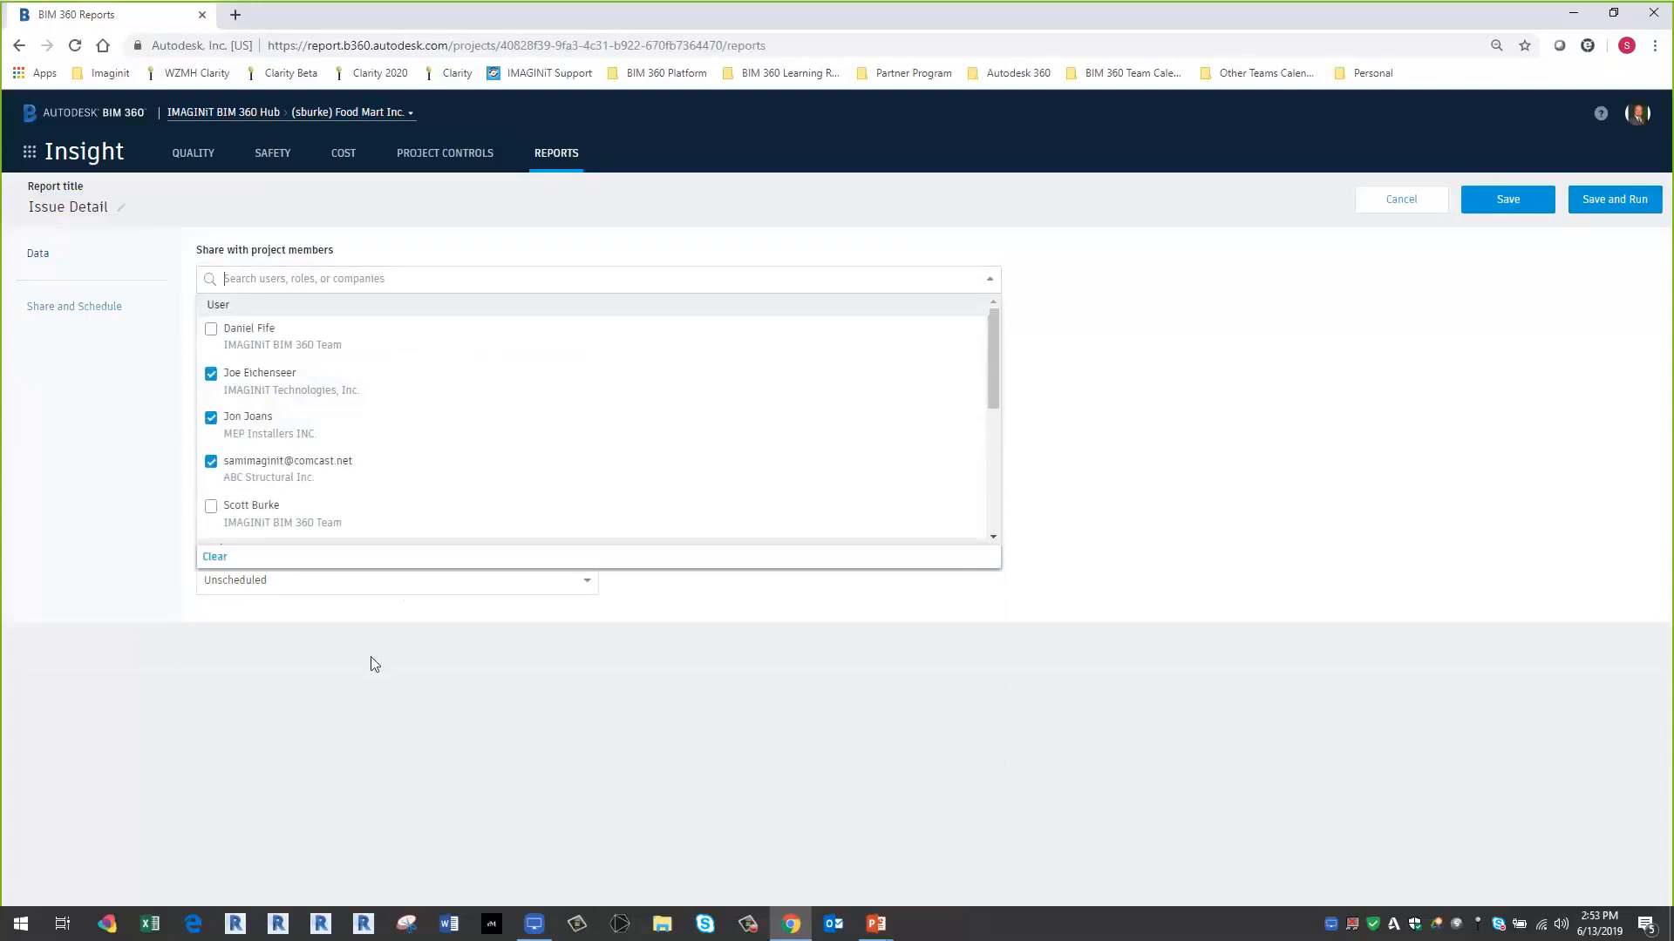
{"action": "left_click", "coordinate": [373, 664]}
{"action": "left_click", "coordinate": [242, 355]}
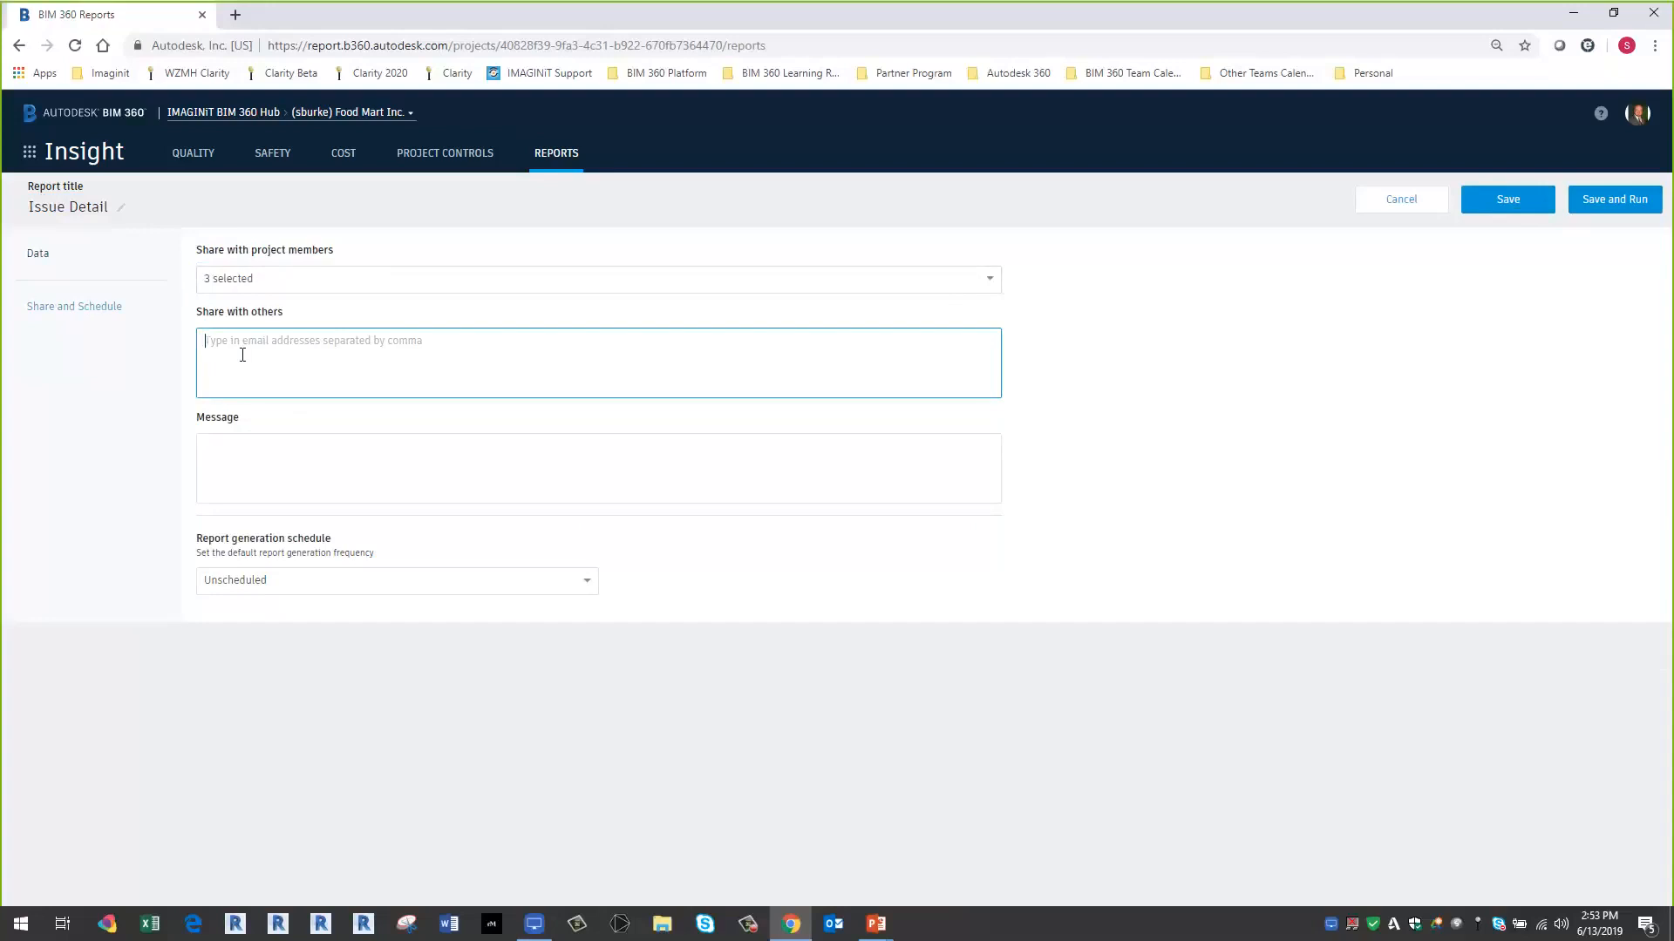
{"action": "left_click", "coordinate": [277, 469]}
- Schedule the report to run every week on Monday, Wednesday and Friday
{"action": "left_click", "coordinate": [385, 582]}
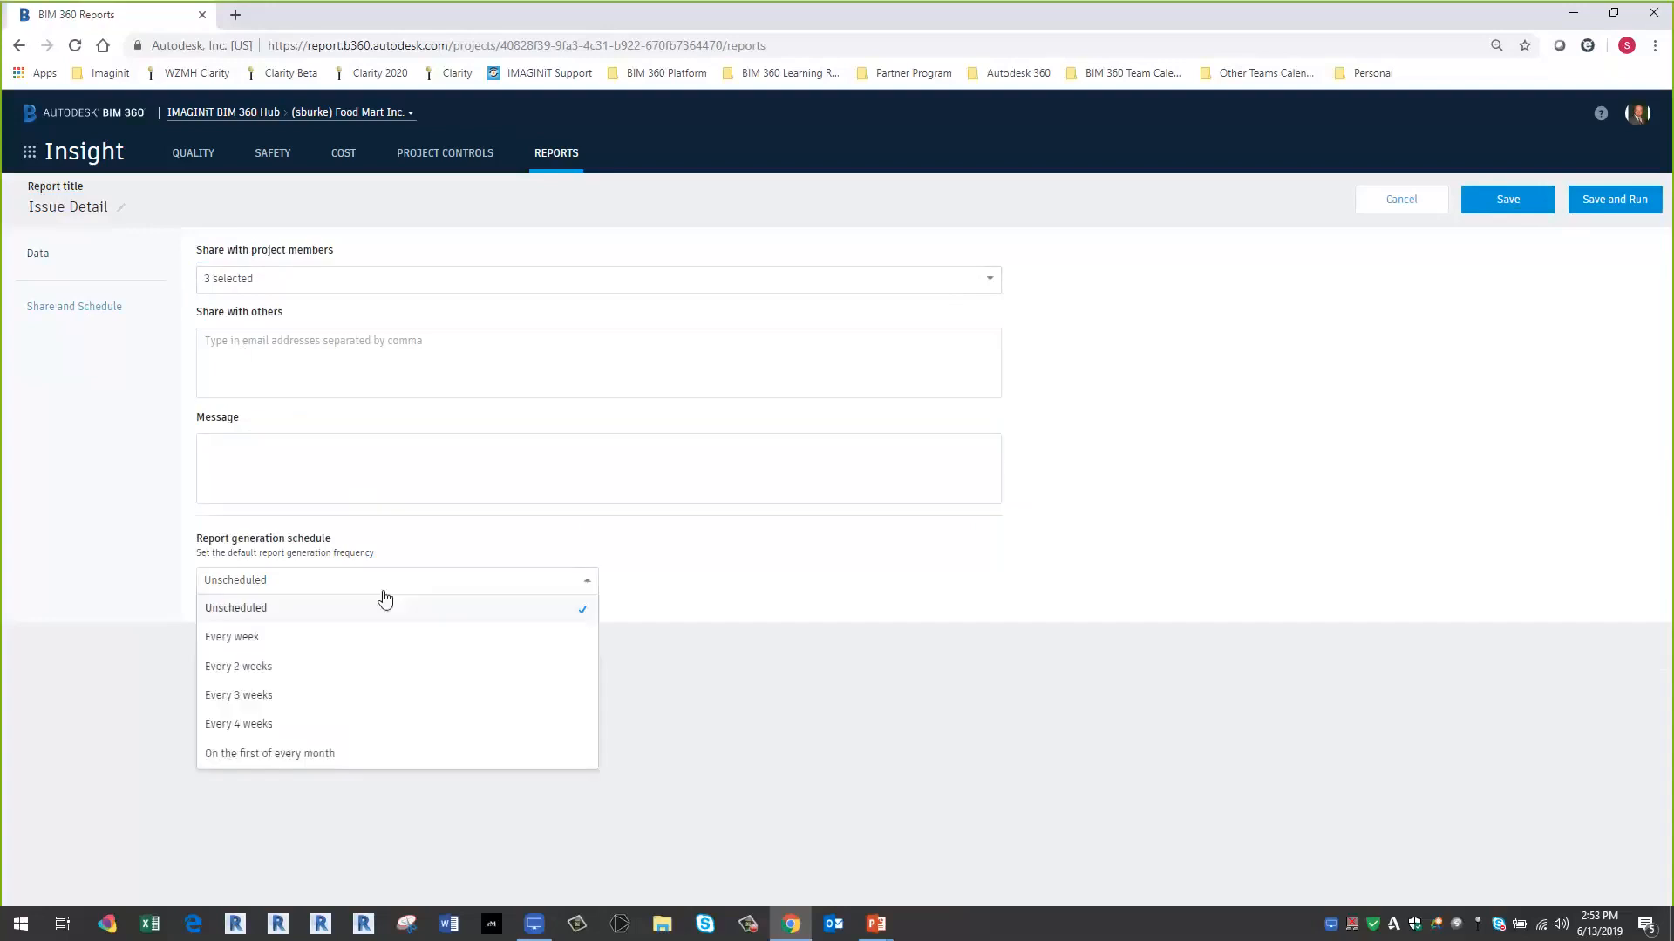
{"action": "left_click", "coordinate": [319, 641]}
{"action": "left_click", "coordinate": [626, 664]}
{"action": "left_click", "coordinate": [698, 661]}
{"action": "left_click", "coordinate": [733, 659]}
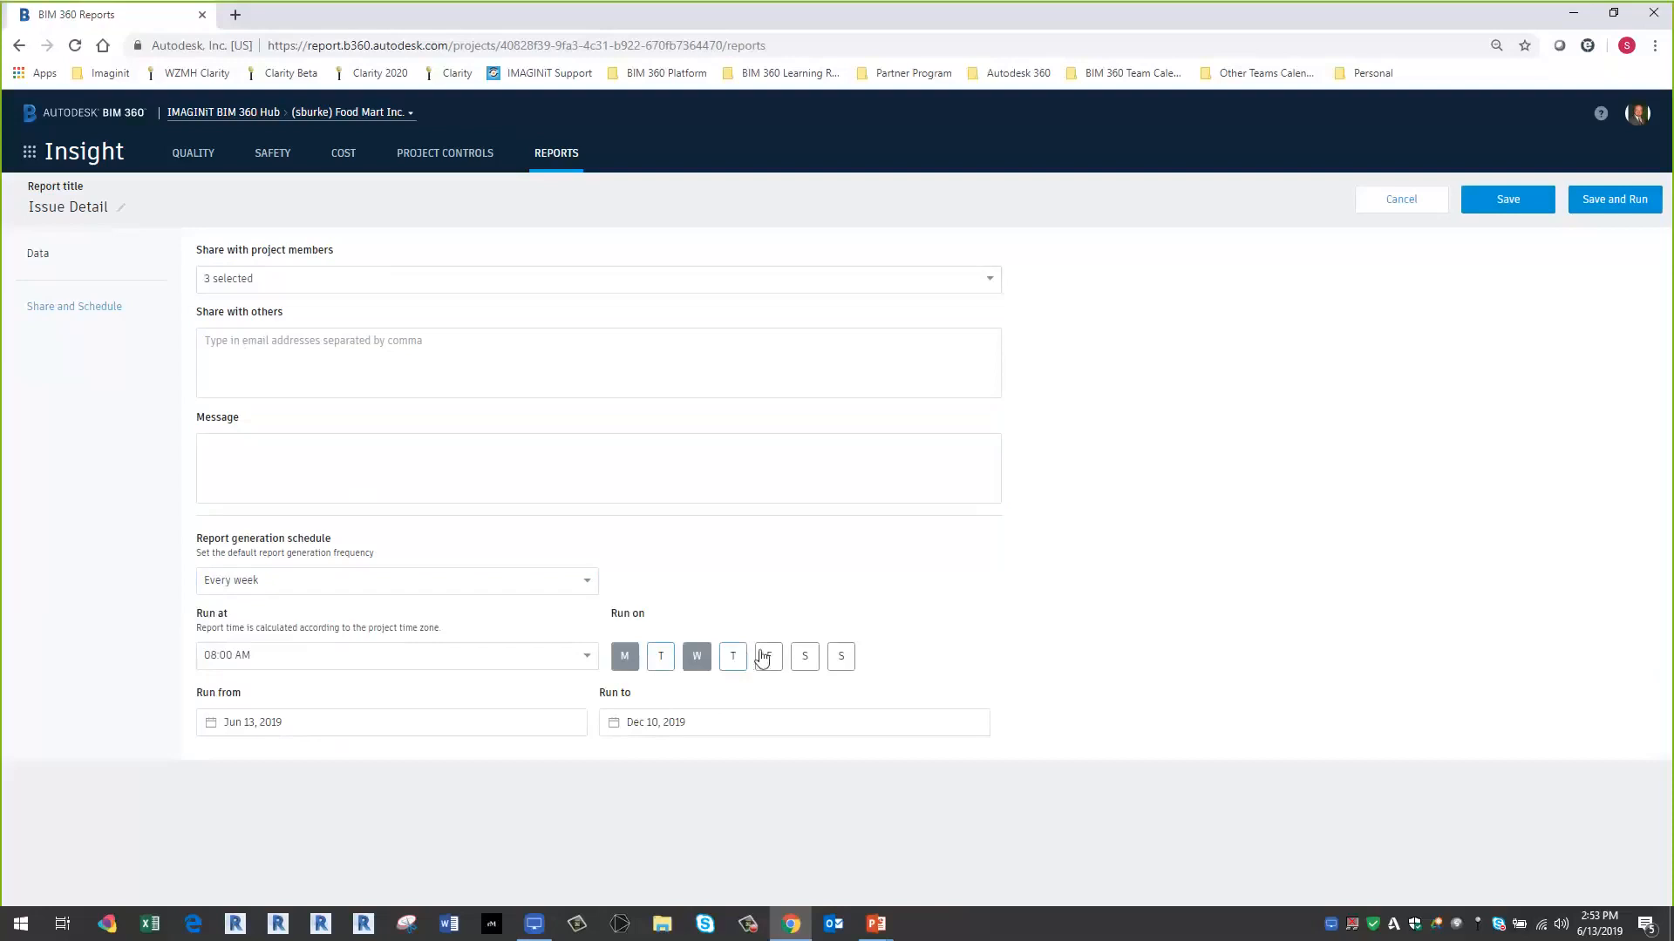
{"action": "left_click", "coordinate": [765, 658]}
- Leave the report setup without saving and return to Project Home
{"action": "left_click", "coordinate": [30, 154]}
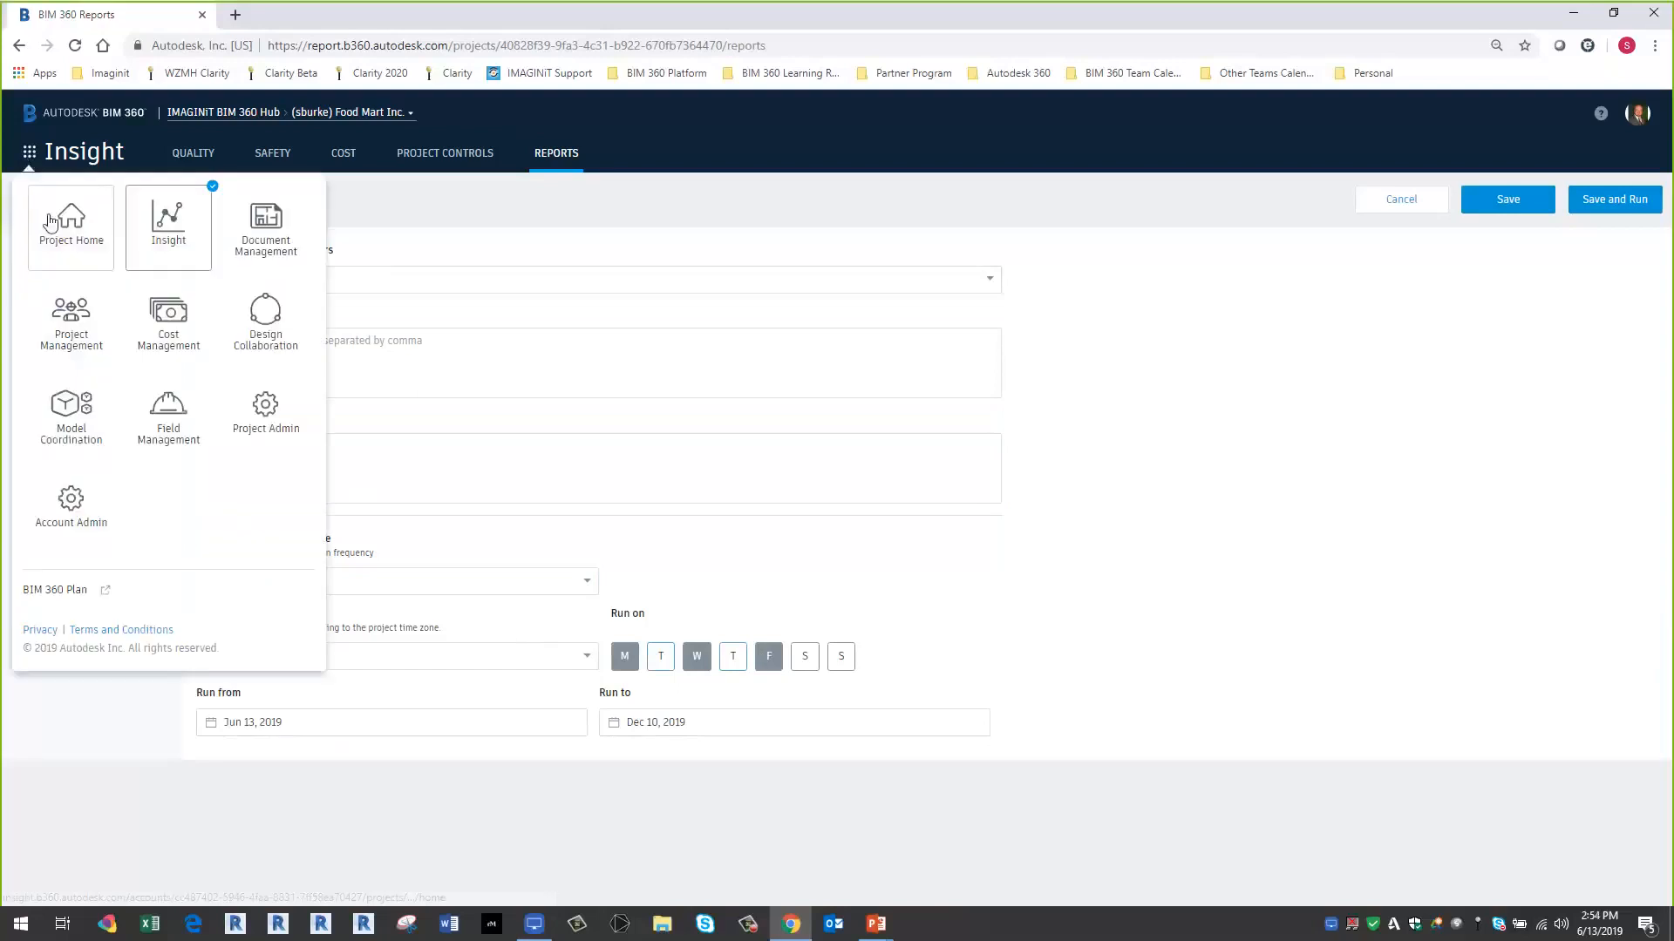
{"action": "left_click", "coordinate": [53, 215]}
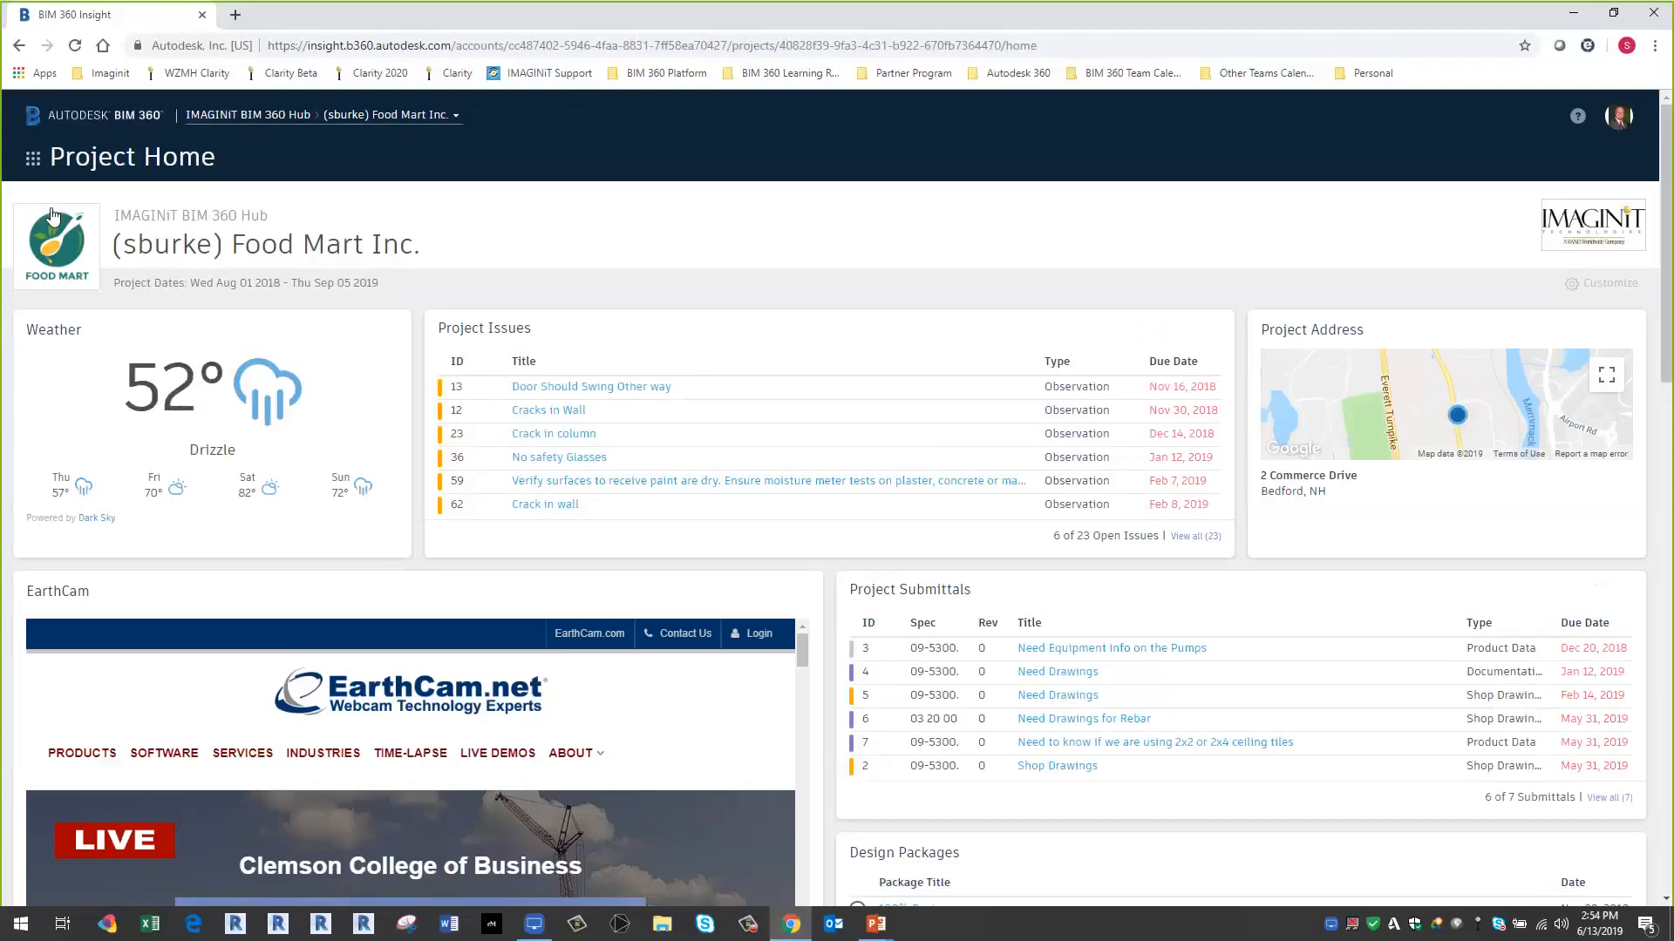
- Switch to the PowerPoint slideshow and advance to the closing "For more information" slide
{"action": "key", "text": "alt+Tab"}
{"action": "key", "text": "alt+Tab"}
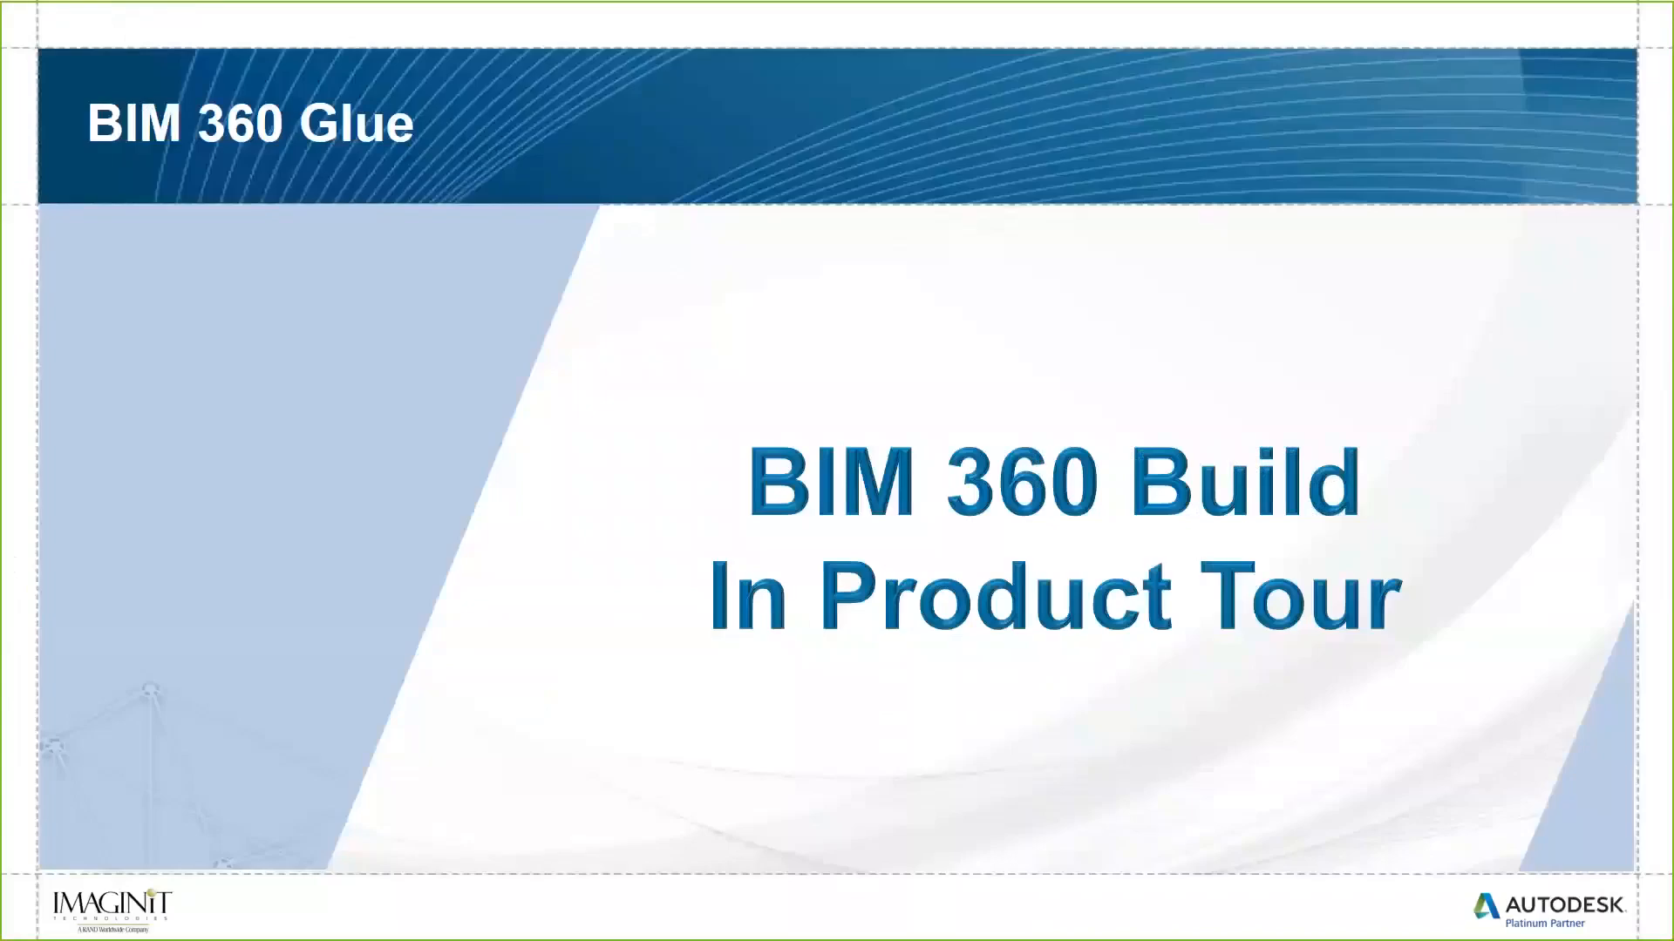
{"action": "key", "text": "Right"}
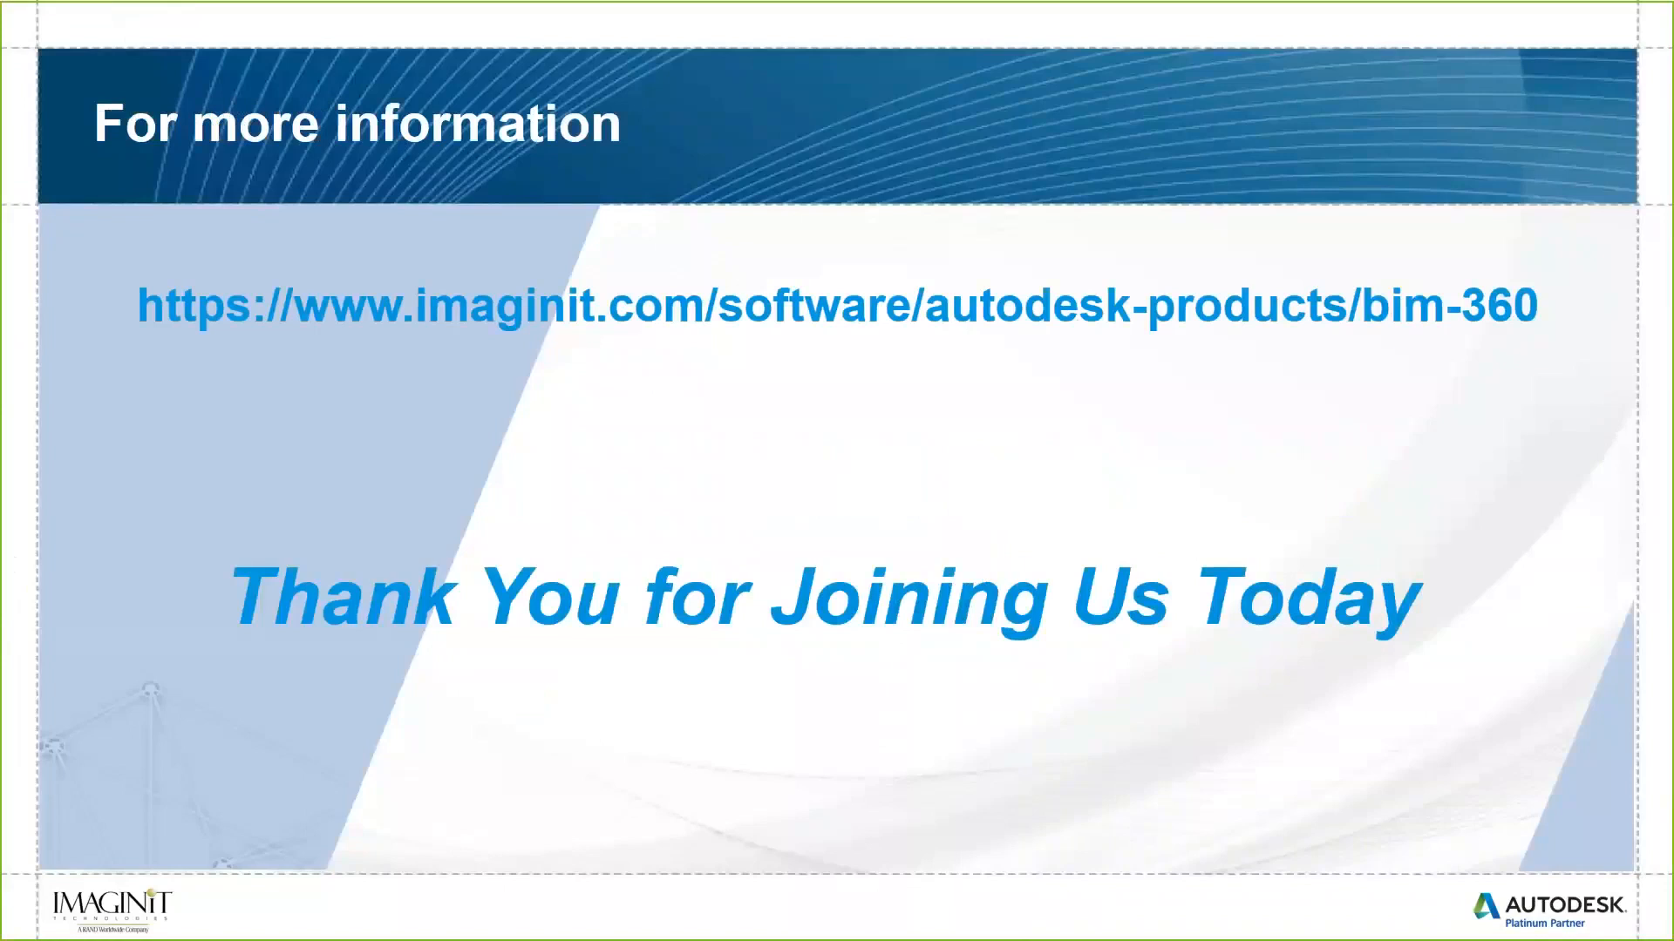